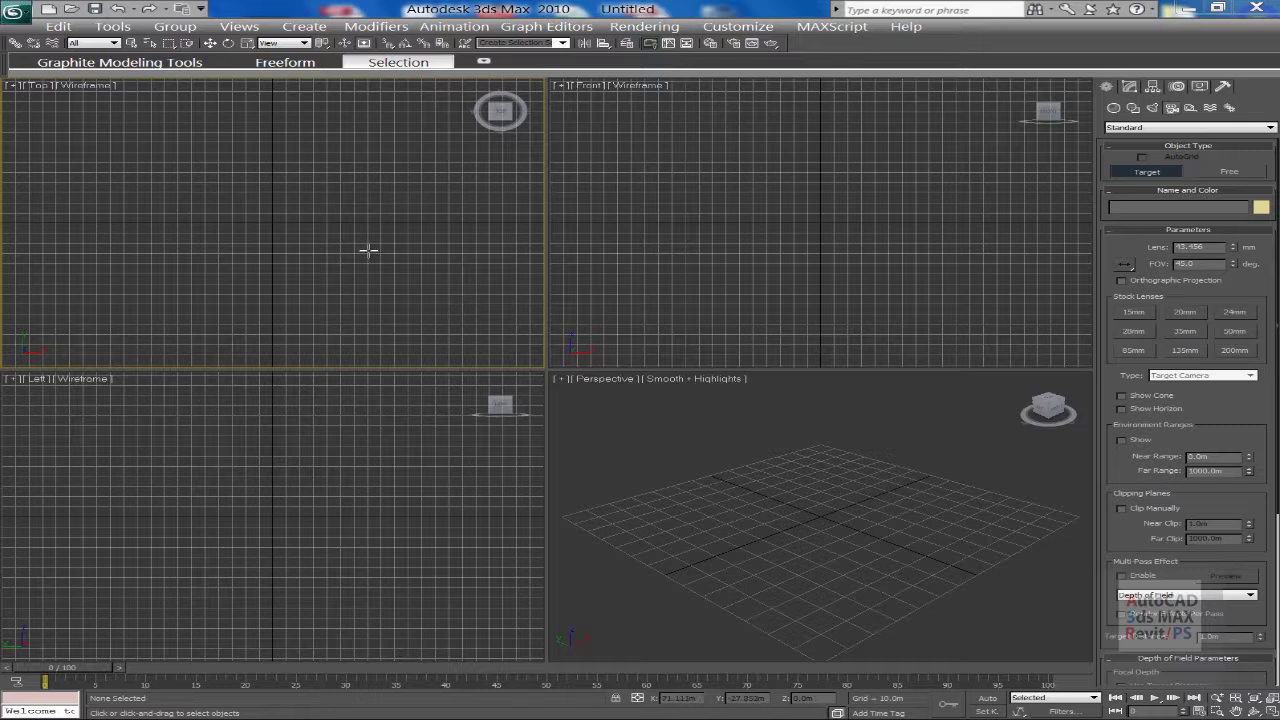
Undo the stray camera placement and maximize the Top viewport
left_click(390, 264)
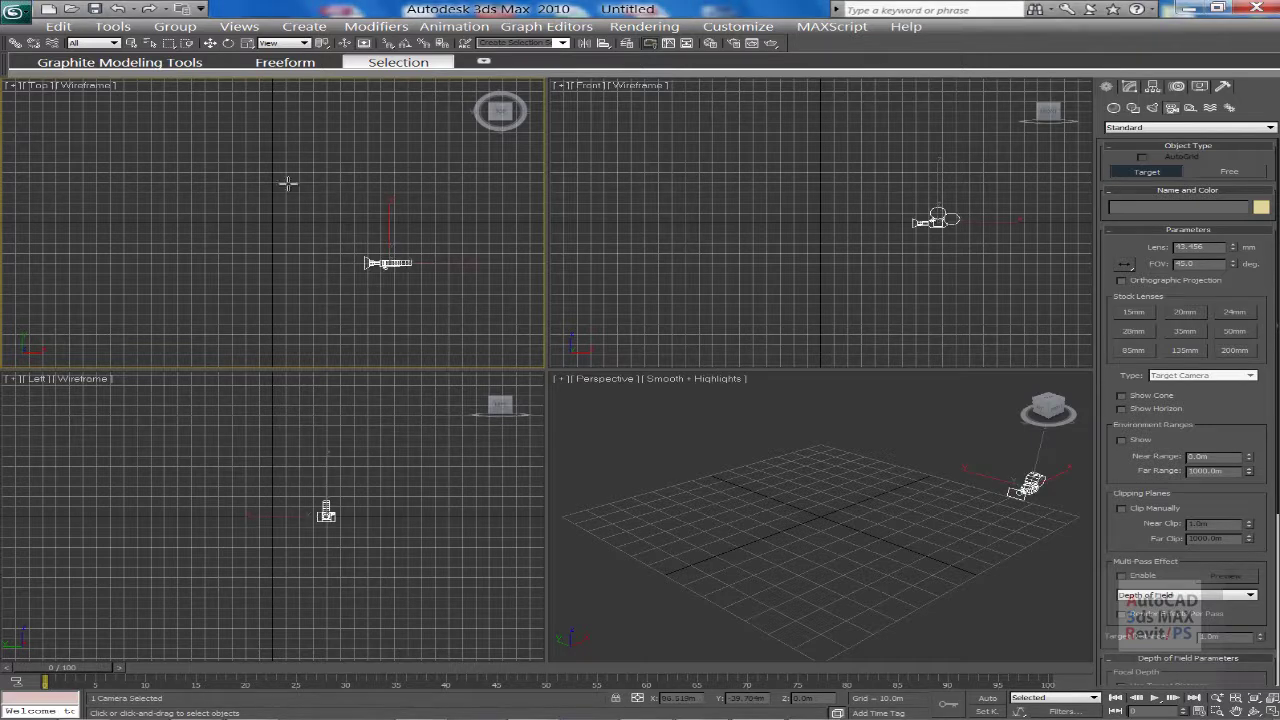
key("ctrl+z")
key("alt+w")
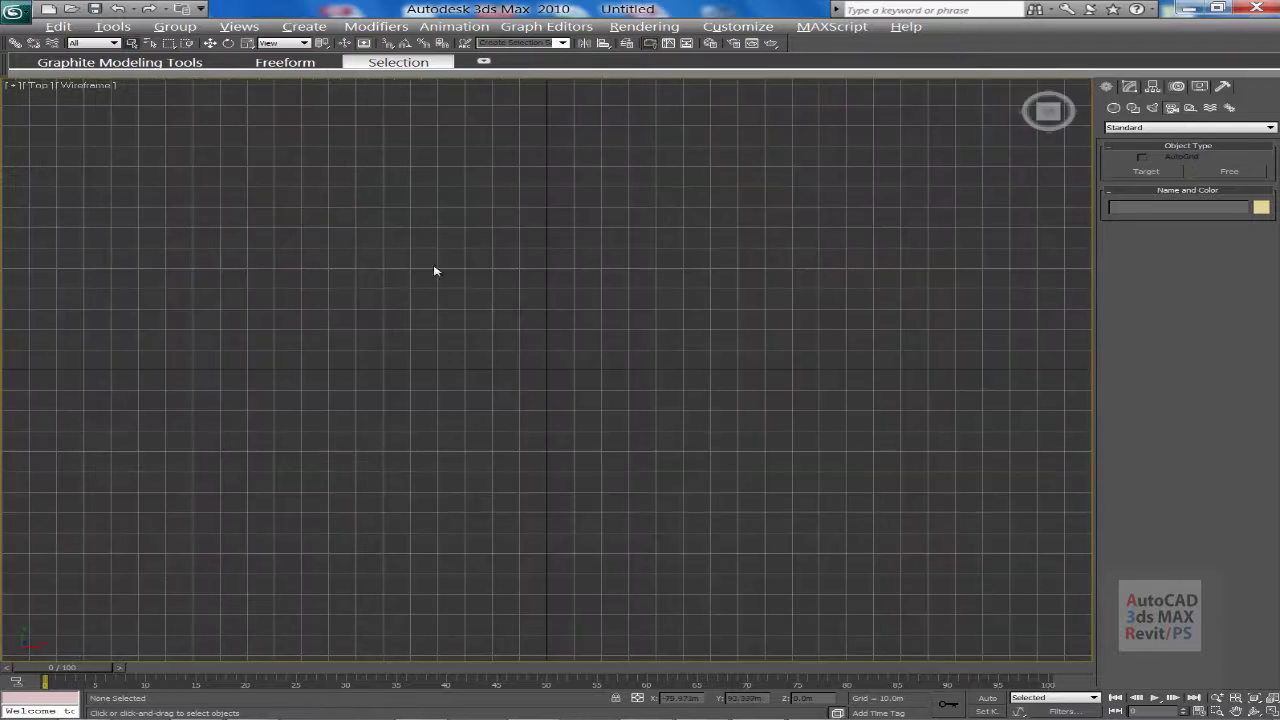
scroll(480, 314, "up", 2)
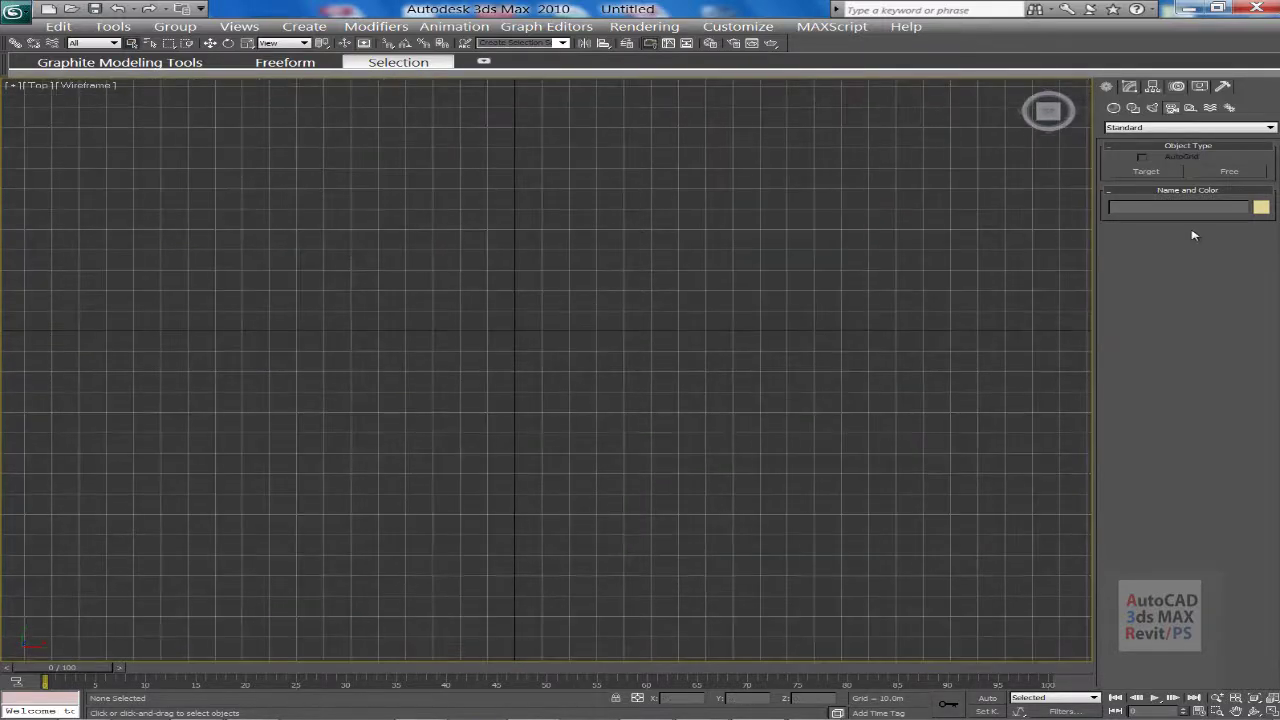
Create a rectangular plane about 275 m long and 330 m wide in the Top view, centred on the vertical grid axis
left_click(1114, 107)
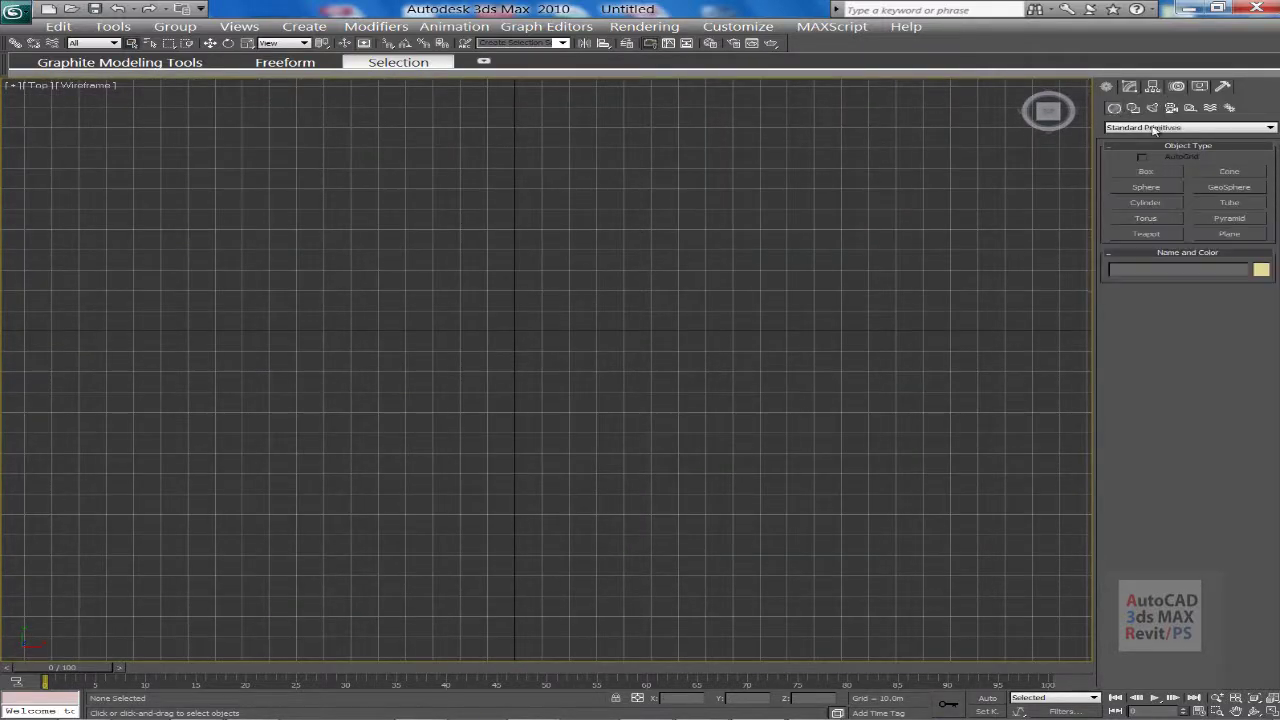
left_click(1229, 234)
scroll(417, 343, "down", 1)
scroll(413, 400, "down", 1)
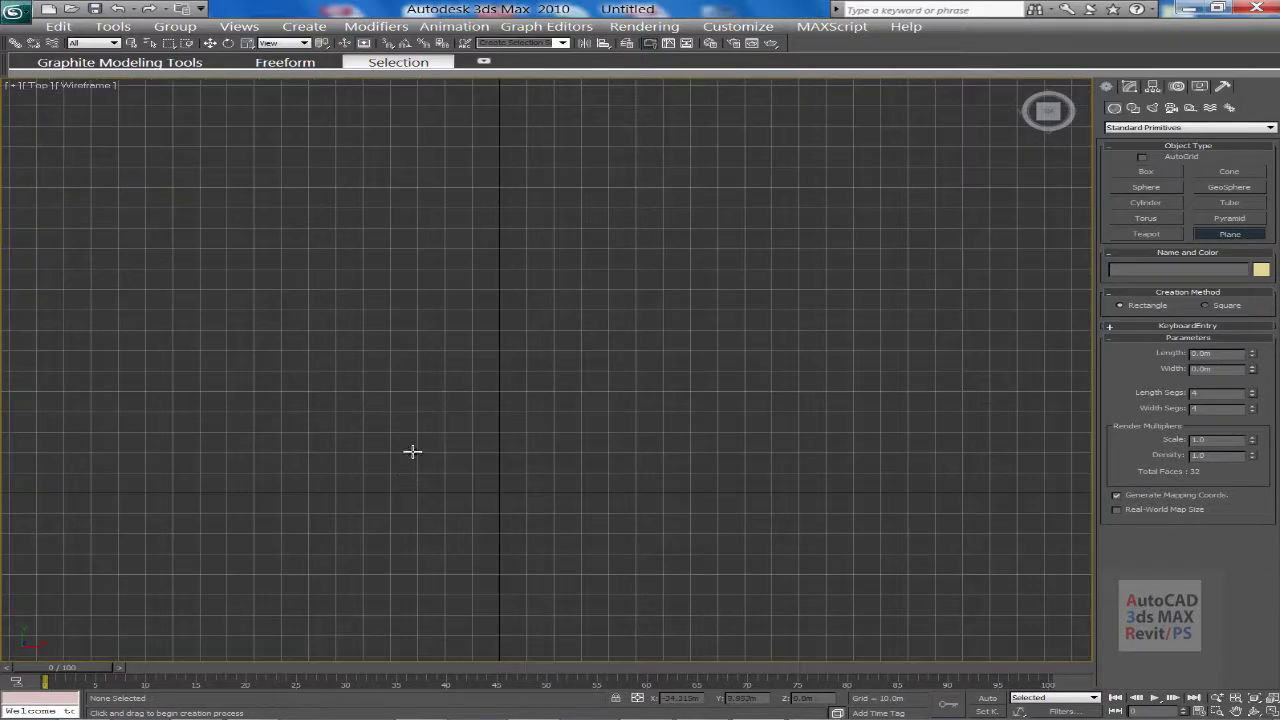
middle_click_drag(412, 452, 451, 491)
scroll(466, 474, "down", 1)
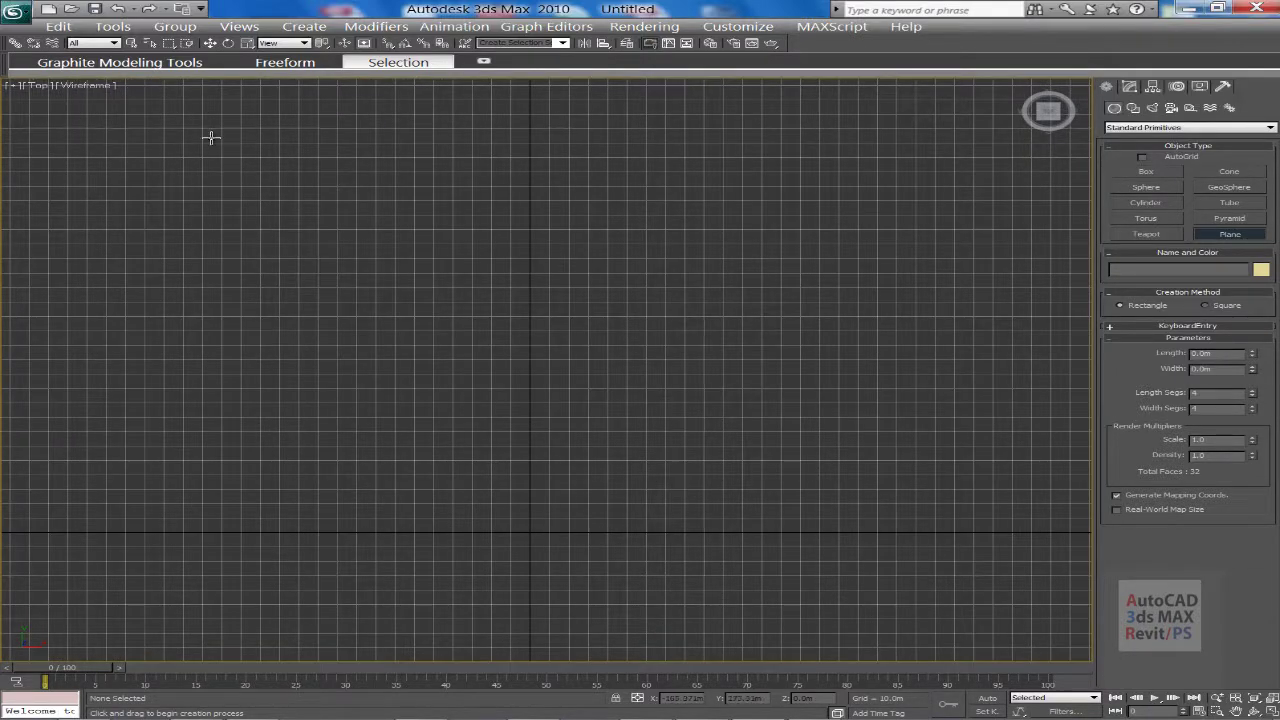
left_click_drag(211, 137, 846, 535)
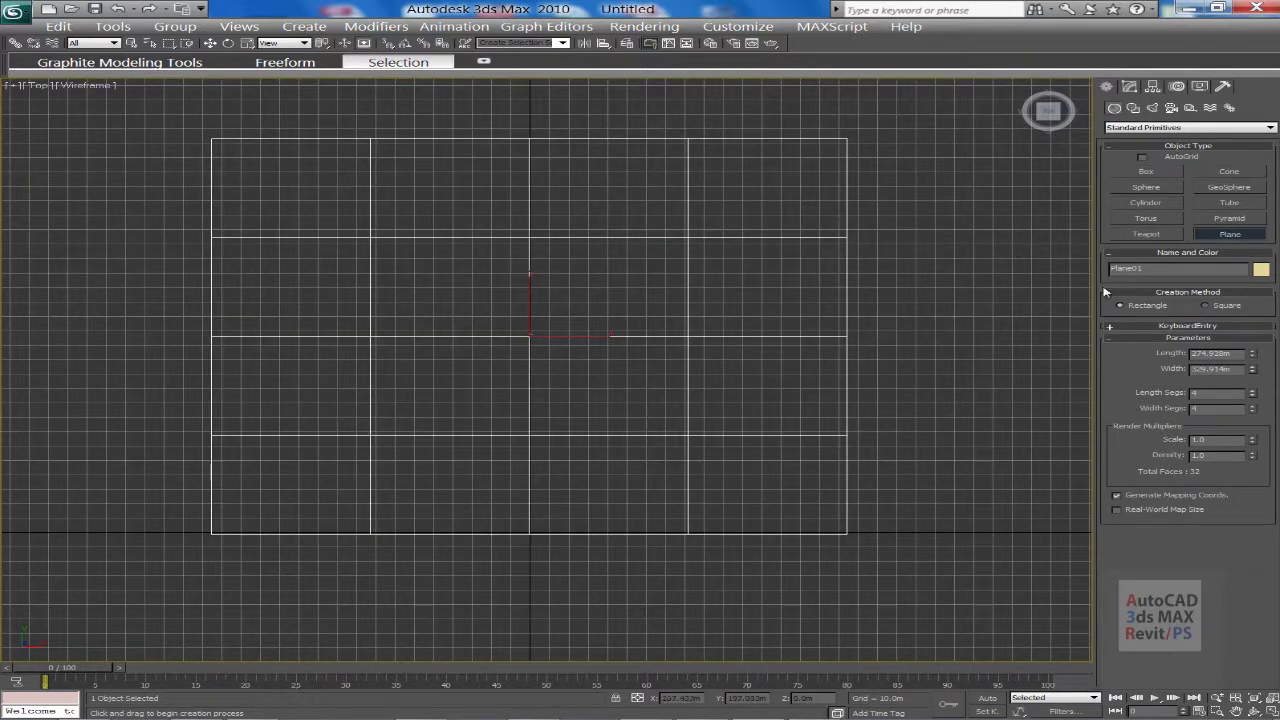
Create a cylinder of about 7.8 m radius and 55 m height on the upper-left part of the plane
left_click(1147, 203)
middle_click_drag(560, 200, 543, 280)
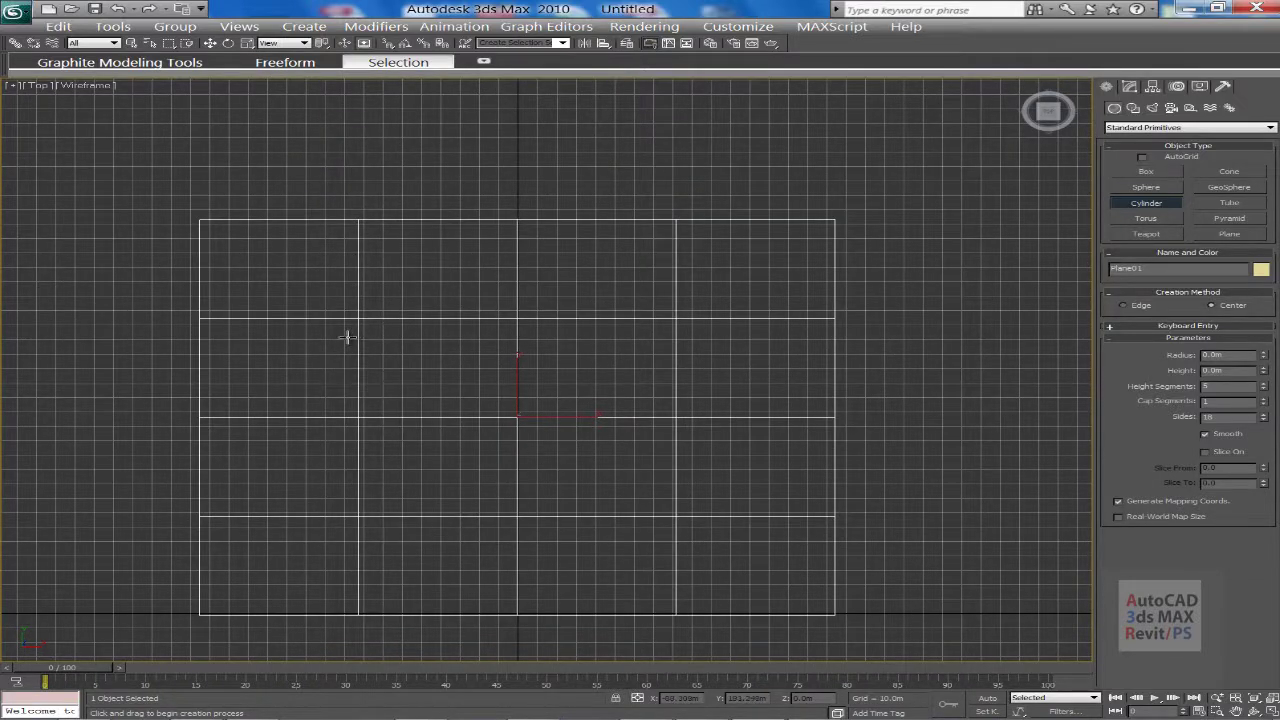
left_click_drag(347, 337, 363, 340)
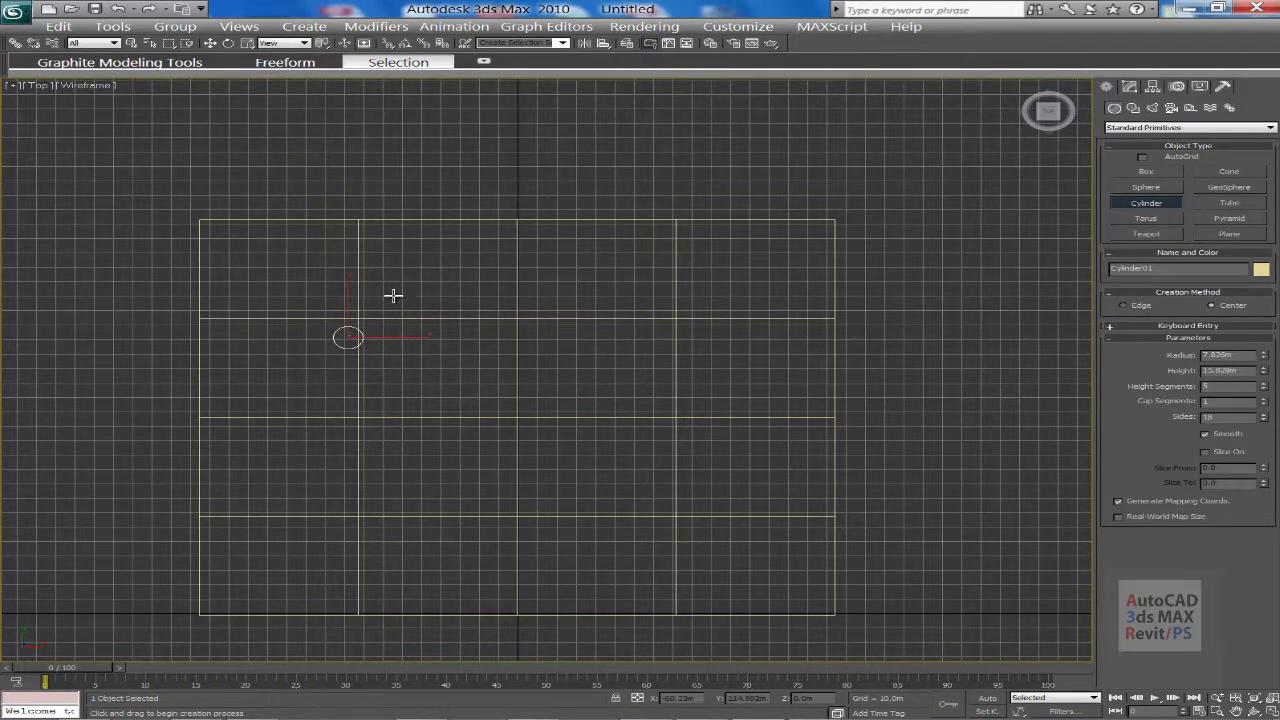
left_click(411, 243)
Display the plane and cylinder in an angled orthographic view with Smooth + Highlights shading
middle_click_drag(652, 450, 648, 428)
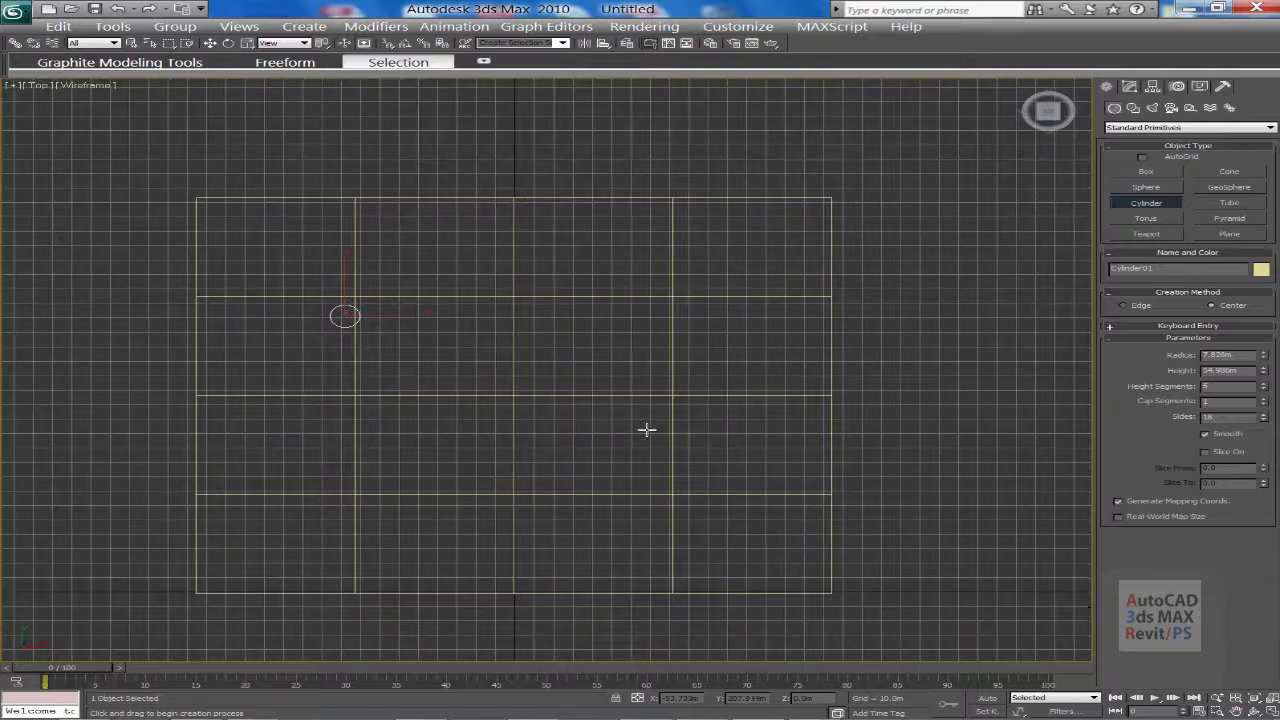
left_click(1248, 707)
left_click_drag(443, 391, 530, 355)
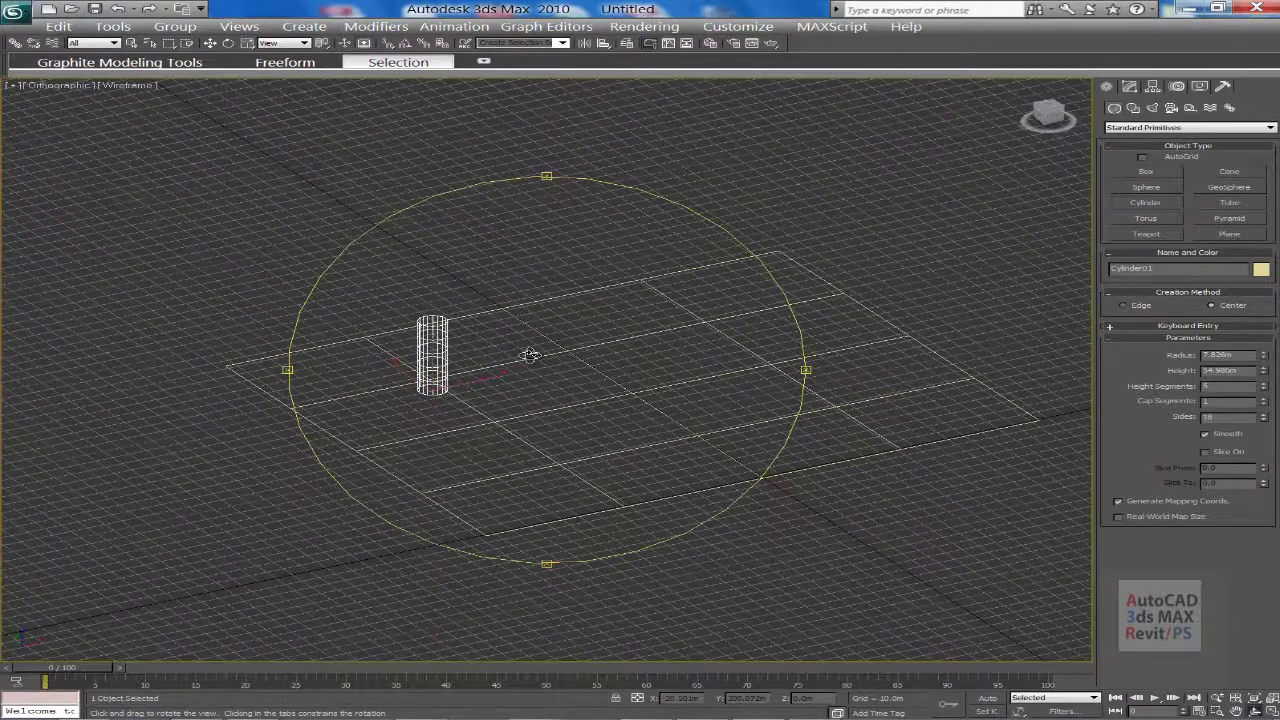
right_click(530, 355)
key("F3")
scroll(523, 351, "up", 2)
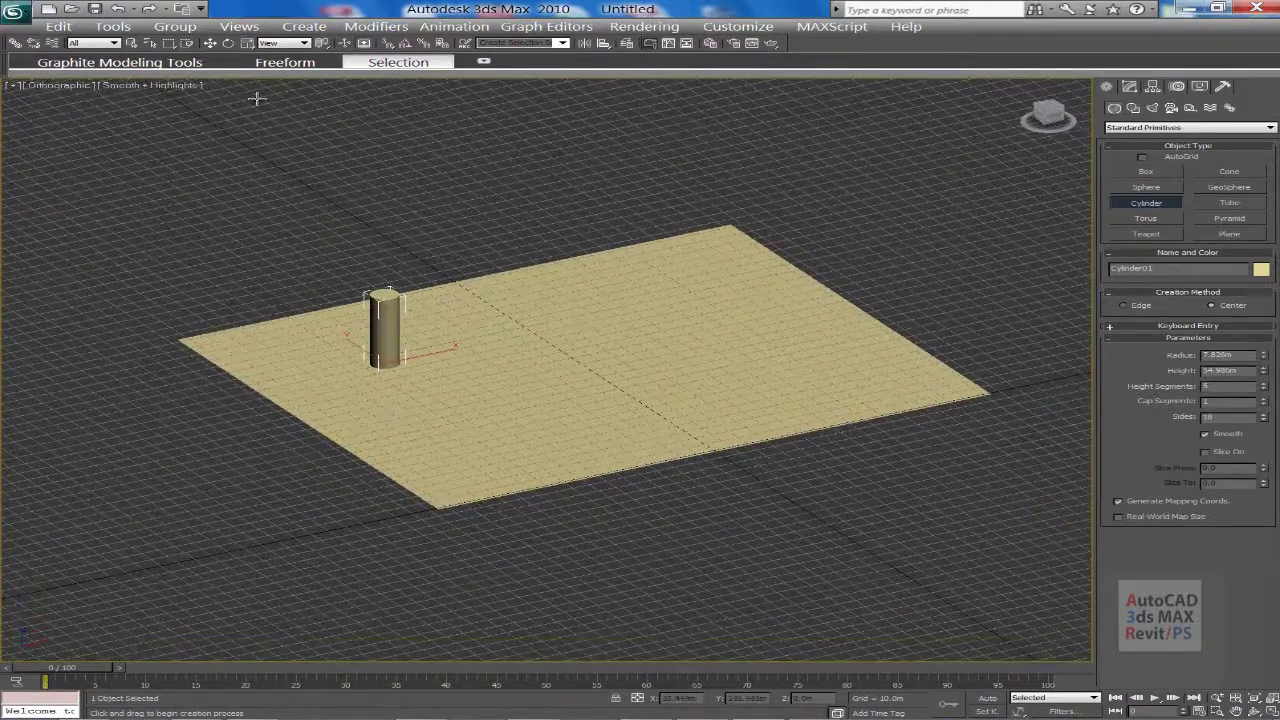
Clone the cylinder along the X axis as 4 copies to form an evenly spaced row on the plane
left_click(210, 44)
left_click_drag(438, 356, 507, 335, "shift")
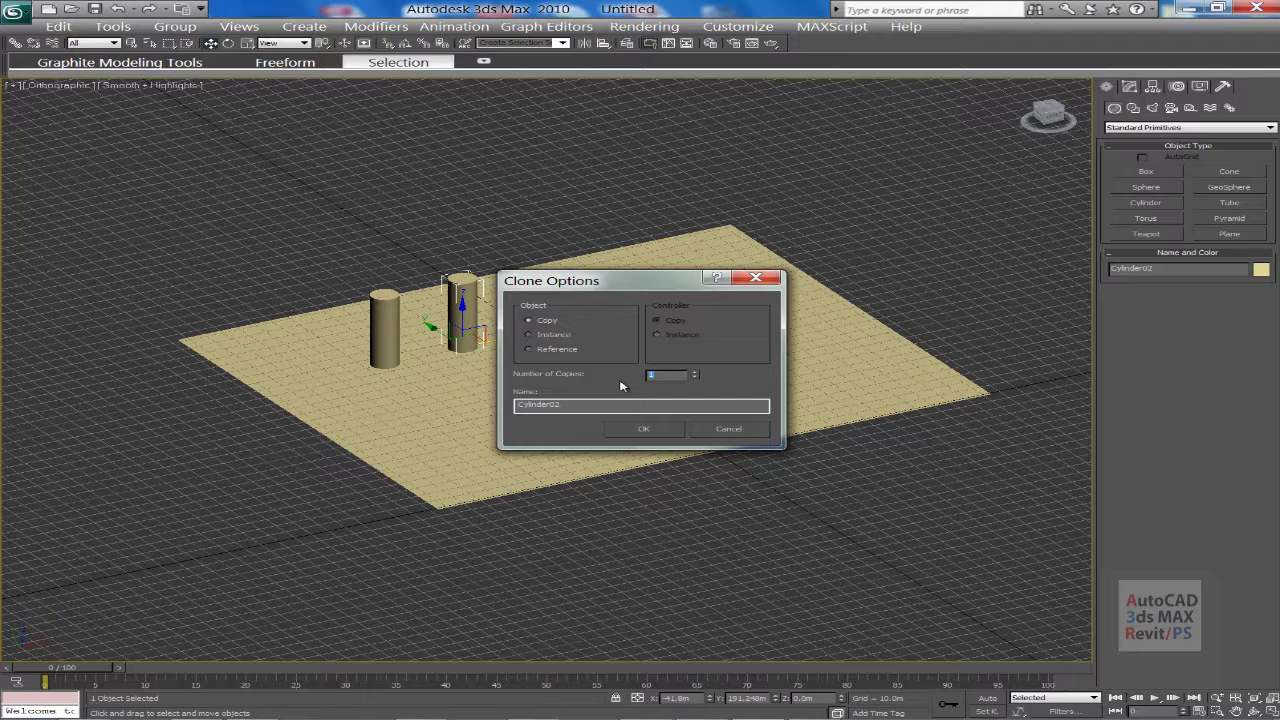
type("4")
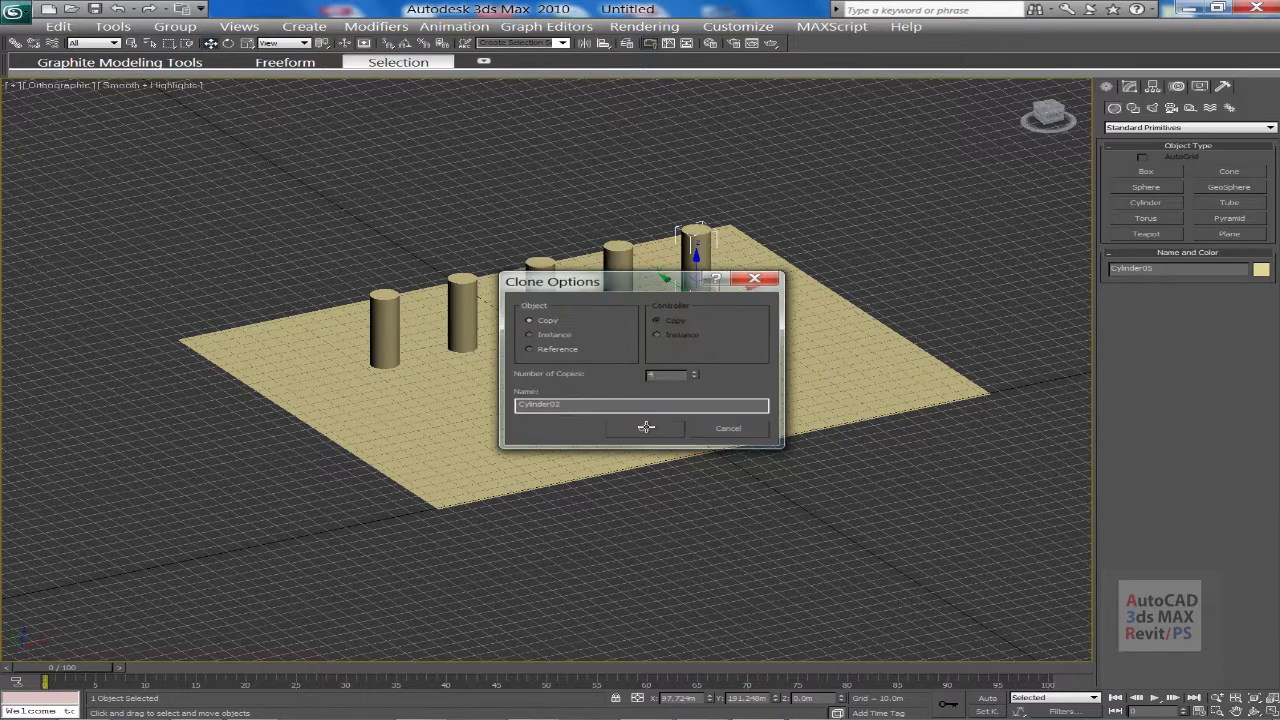
left_click(644, 428)
Change the object color of the middle cylinder to red
middle_click_drag(727, 243, 694, 292)
left_click(694, 292)
left_click(660, 300)
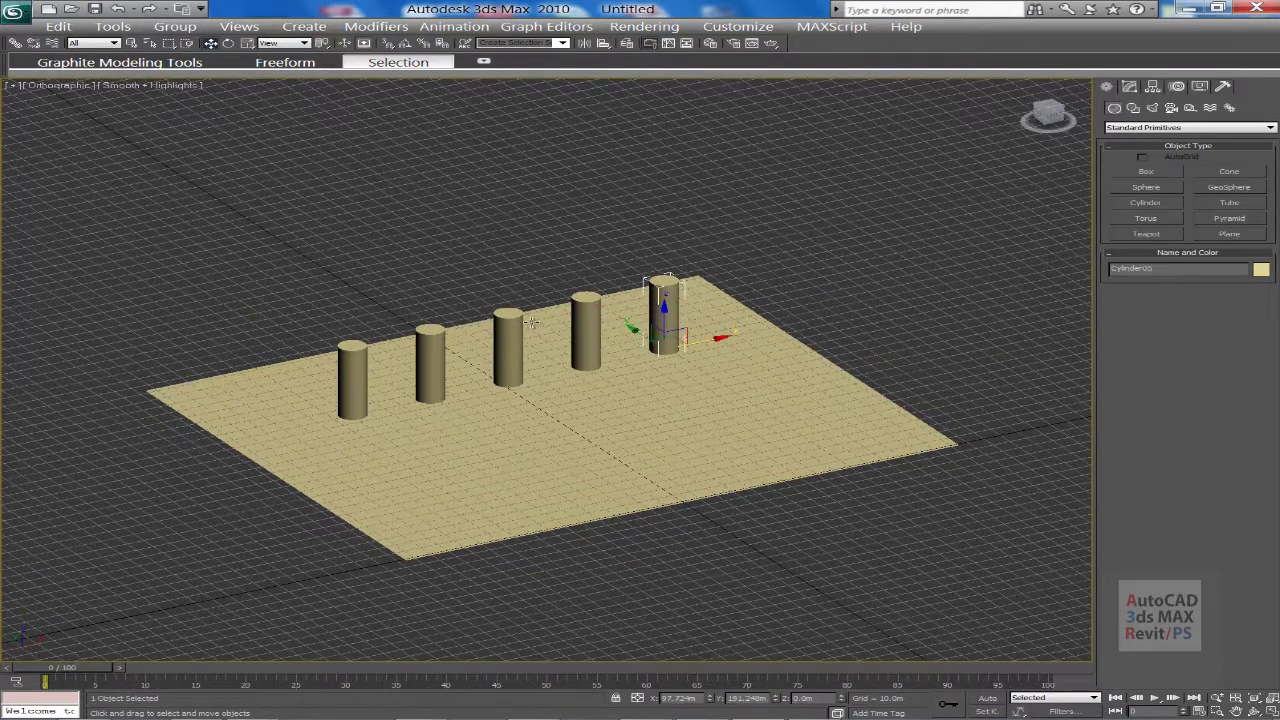
left_click(506, 323)
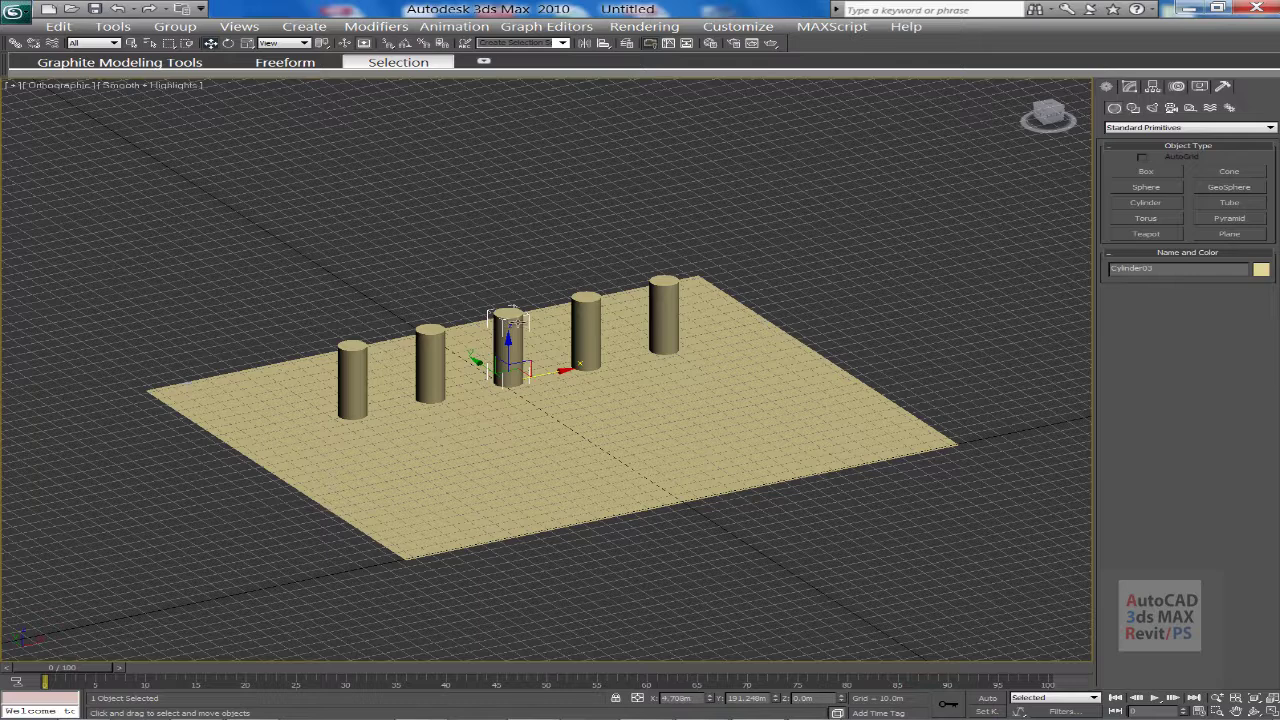
left_click(1261, 270)
left_click(470, 341)
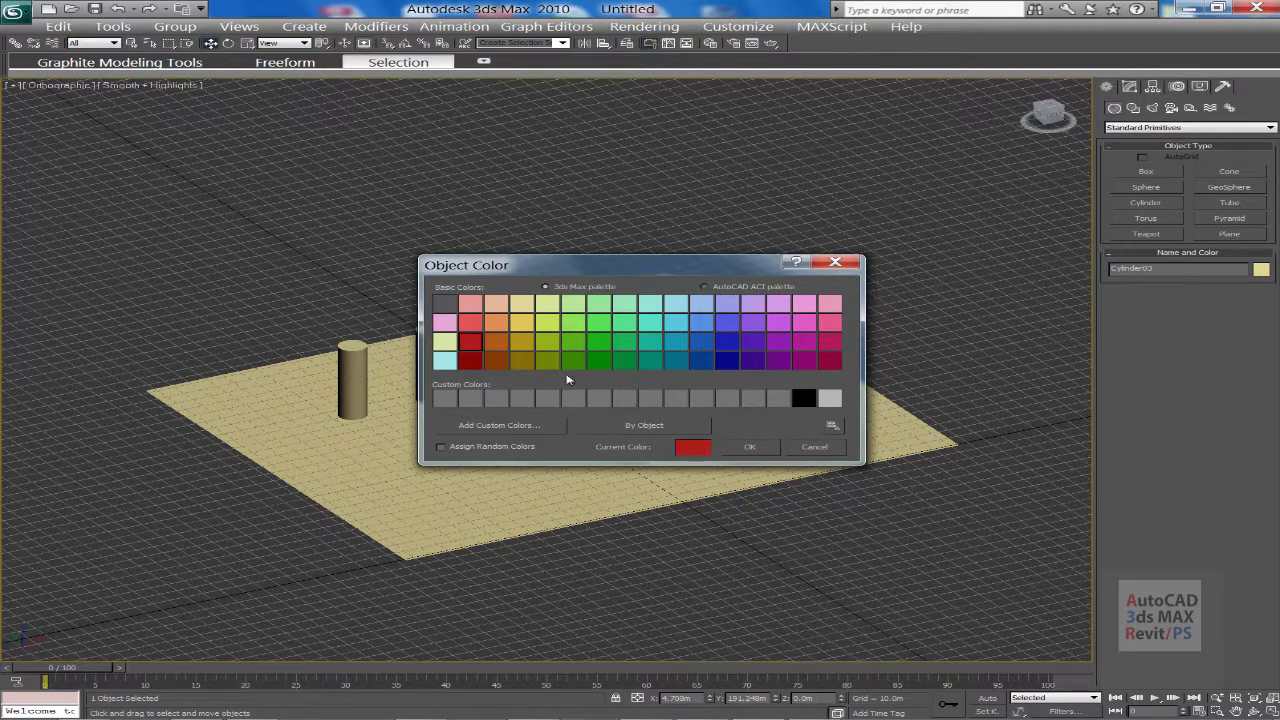
left_click(749, 446)
Change the object color of the two cylinders flanking the red one to green
left_click(428, 344)
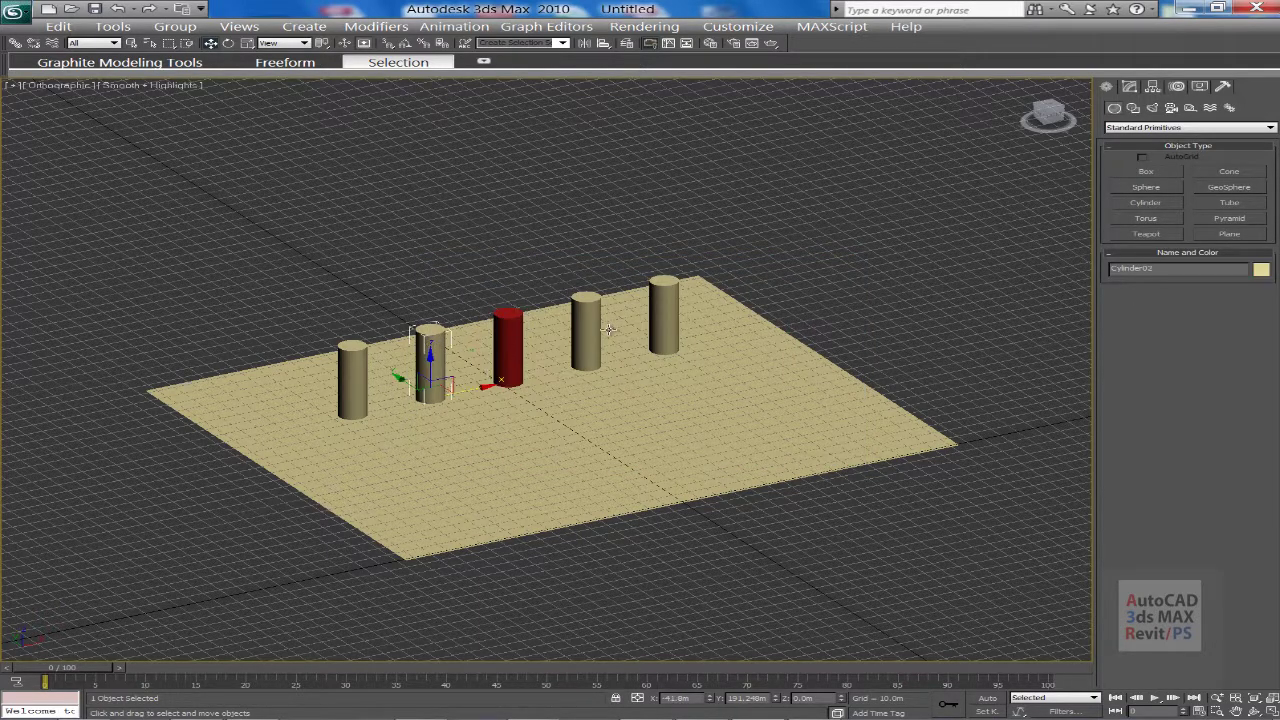
left_click(597, 317, "ctrl")
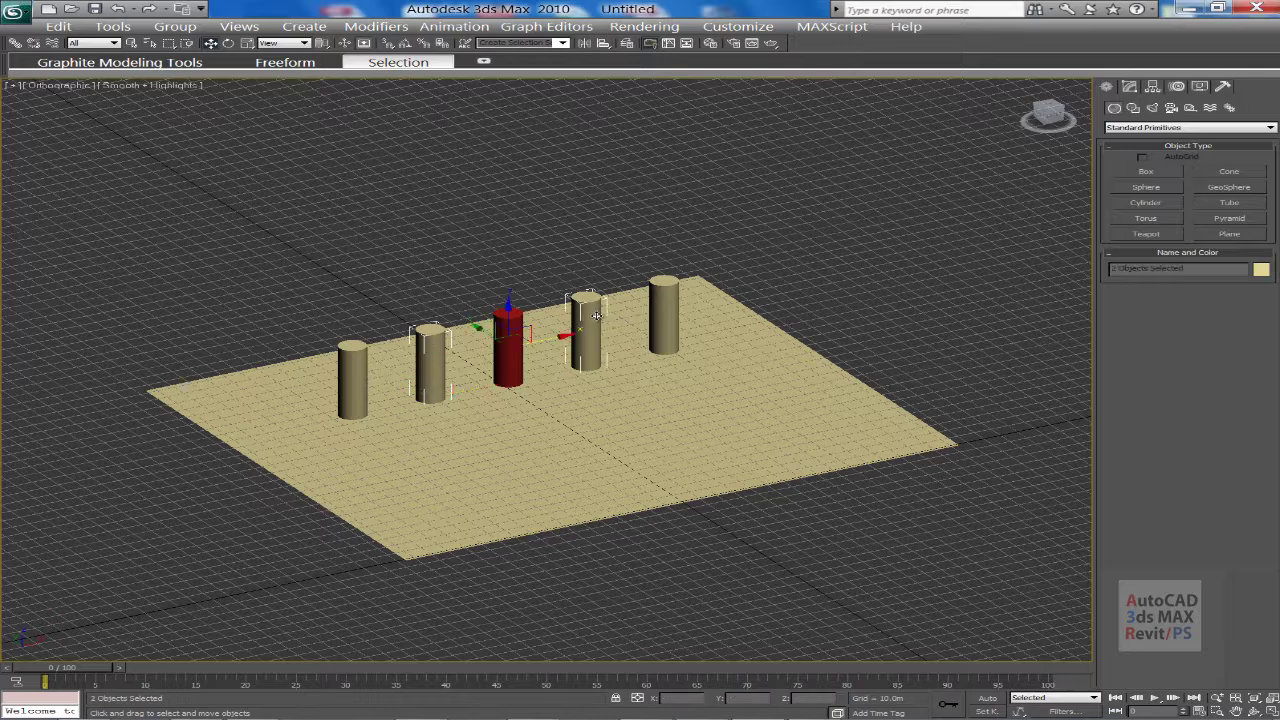
left_click(1260, 271)
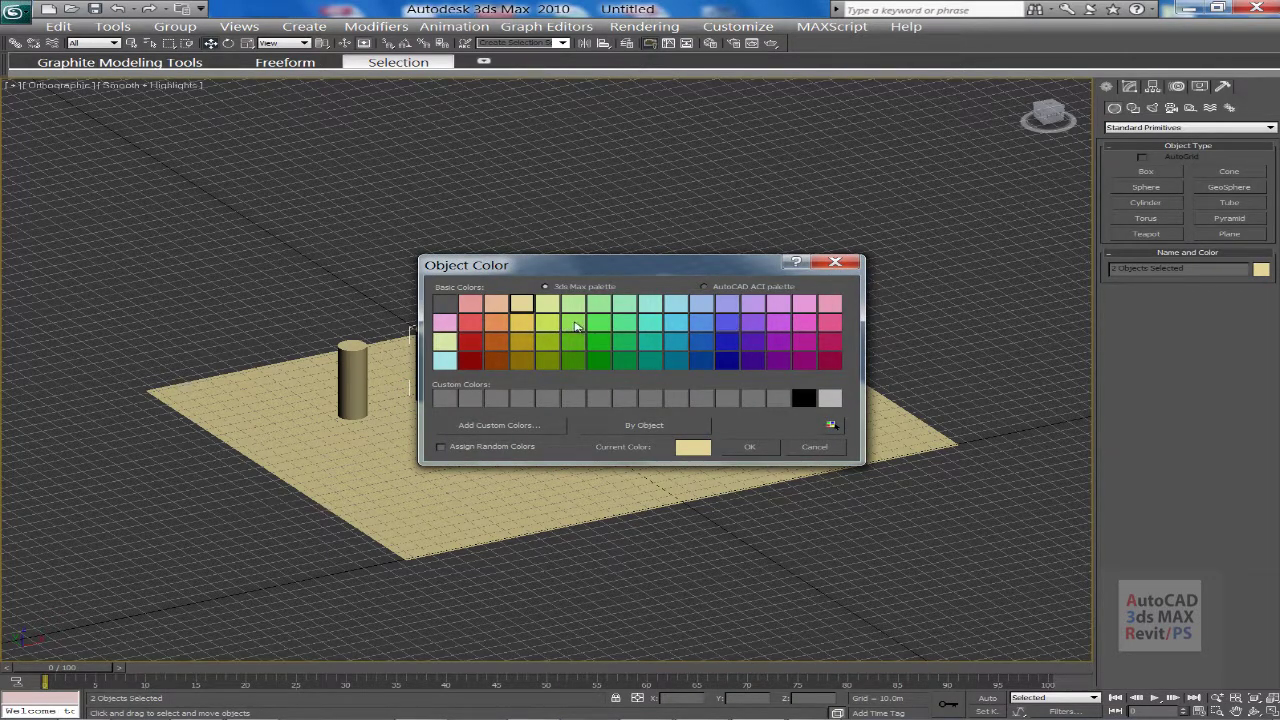
left_click(599, 323)
left_click(749, 446)
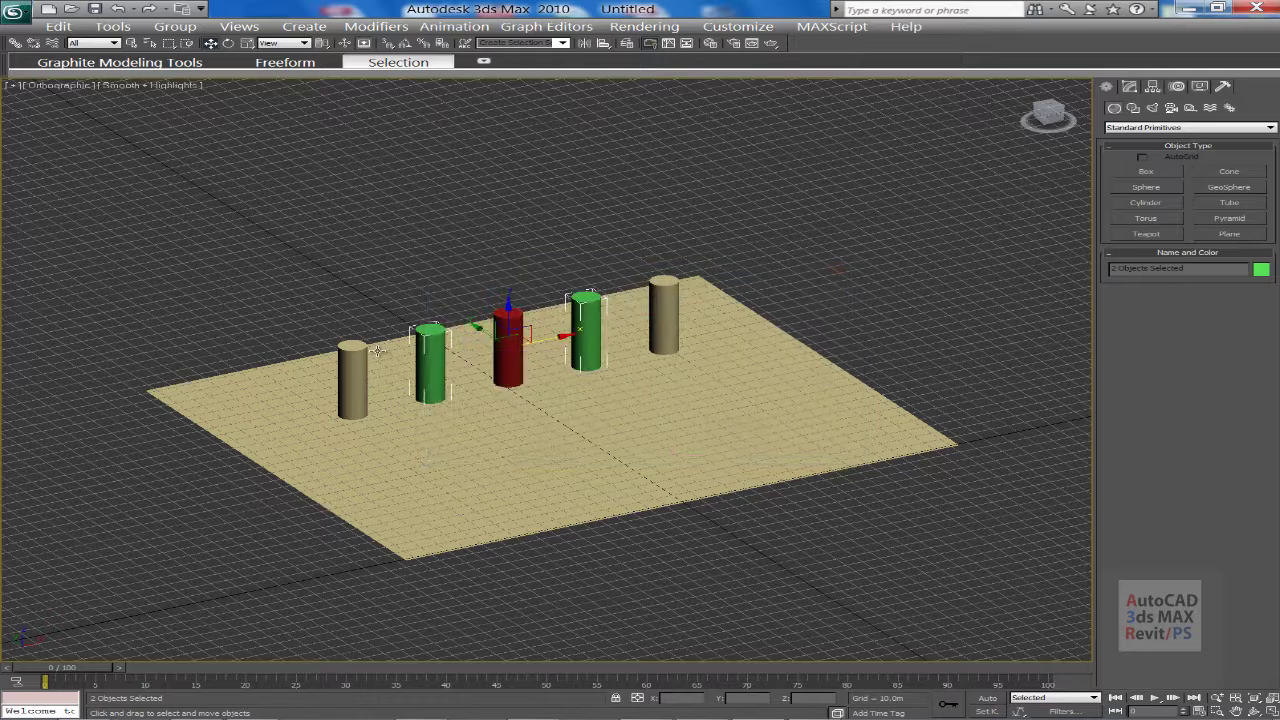
Change the object color of the two outermost cylinders to blue
left_click(358, 365)
left_click(667, 298, "ctrl")
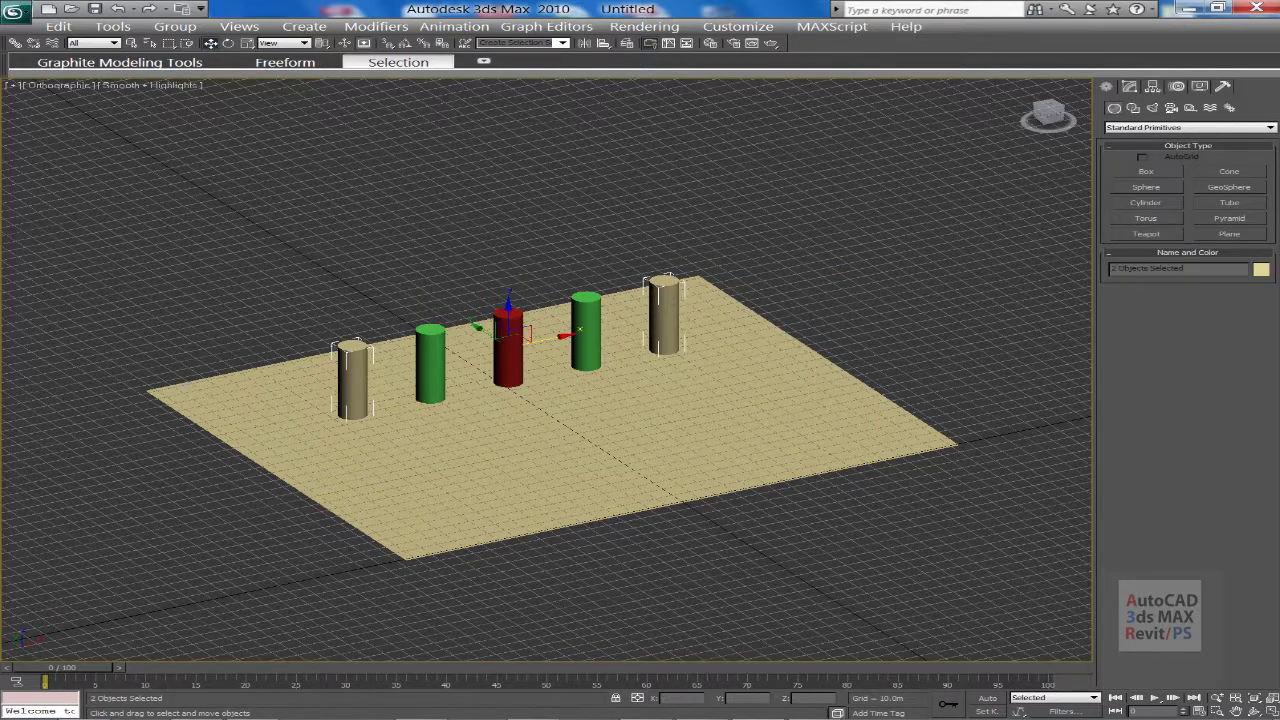
left_click(1260, 270)
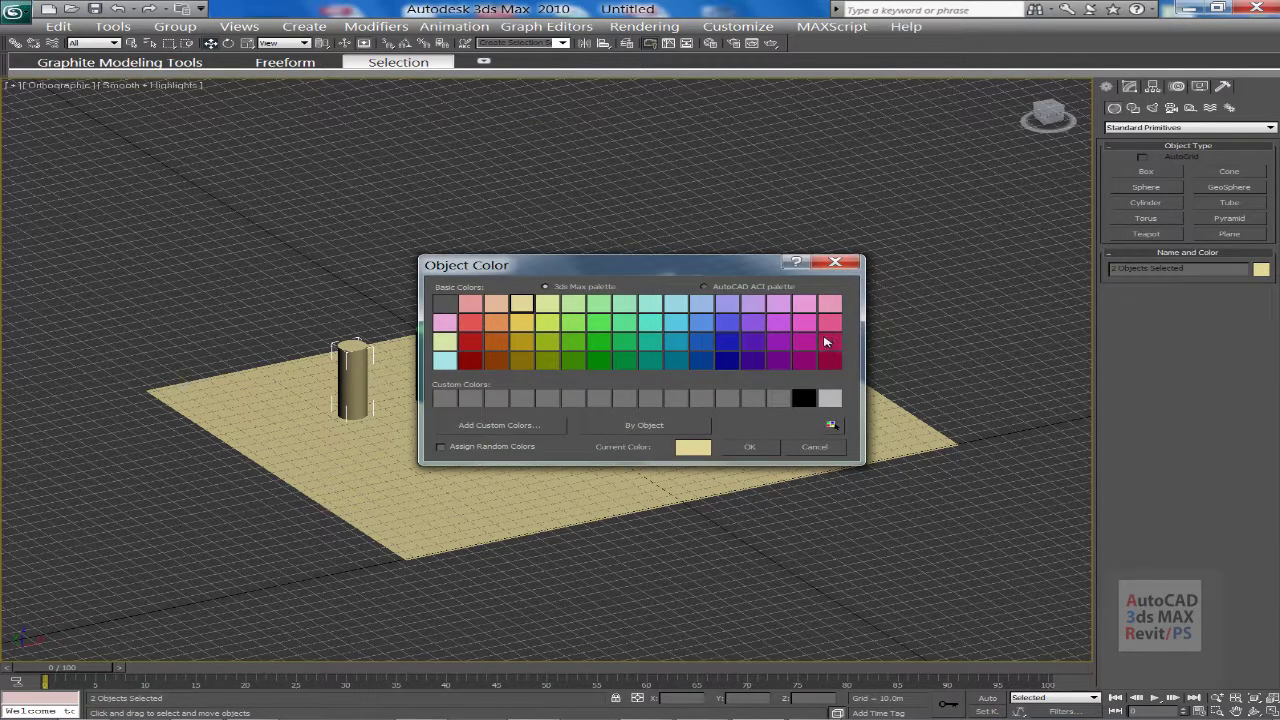
left_click(708, 345)
left_click(750, 447)
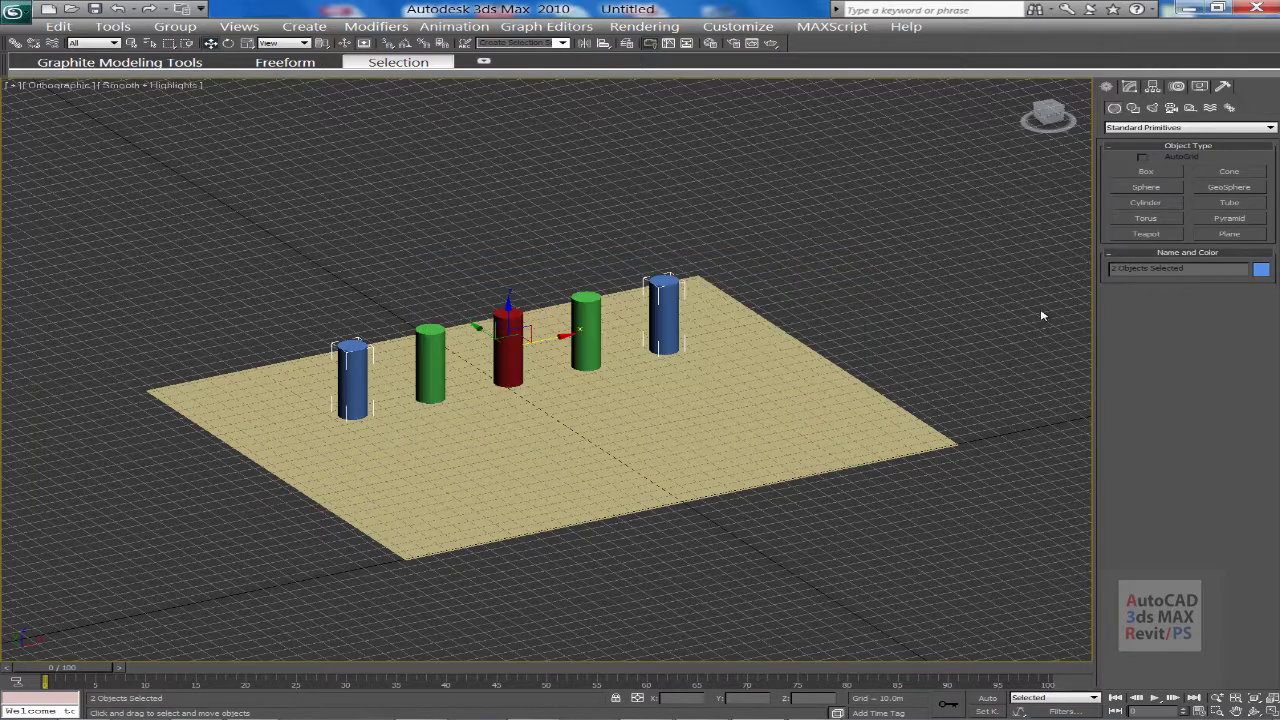
Scale the plane along its Y axis to about 192 percent and deselect it
scroll(857, 400, "up", 2)
left_click(671, 426)
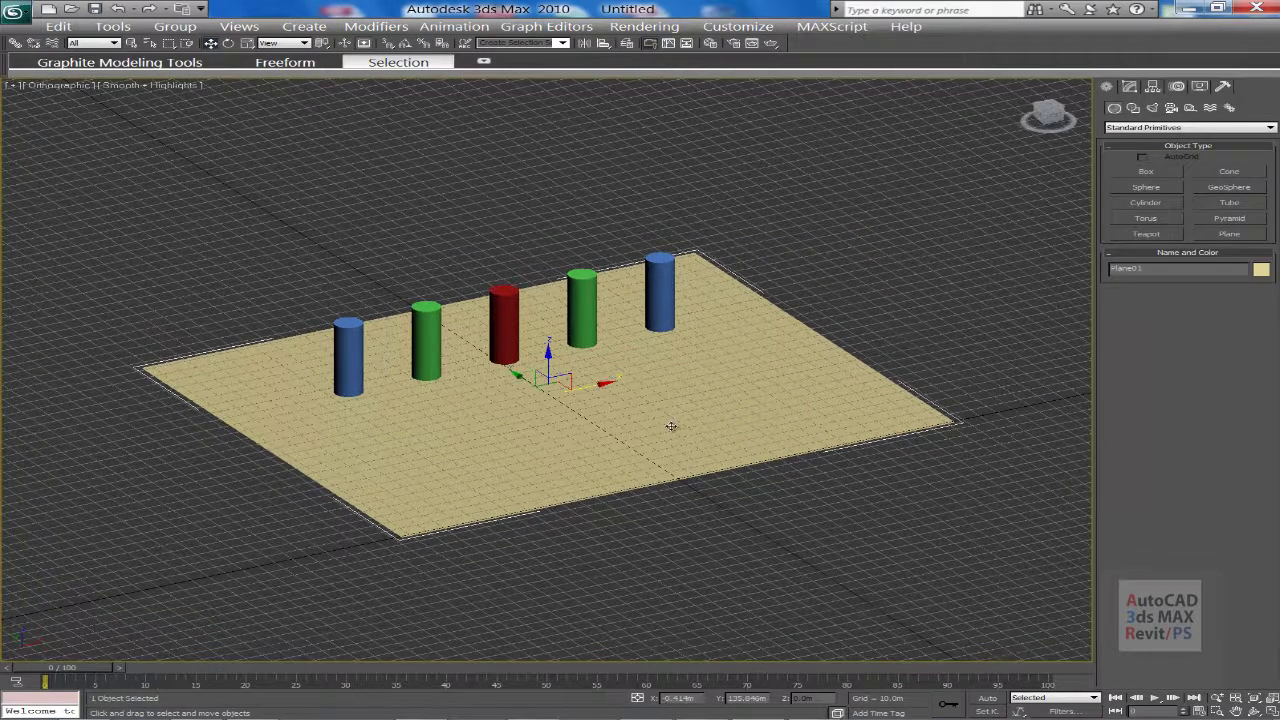
left_click(247, 43)
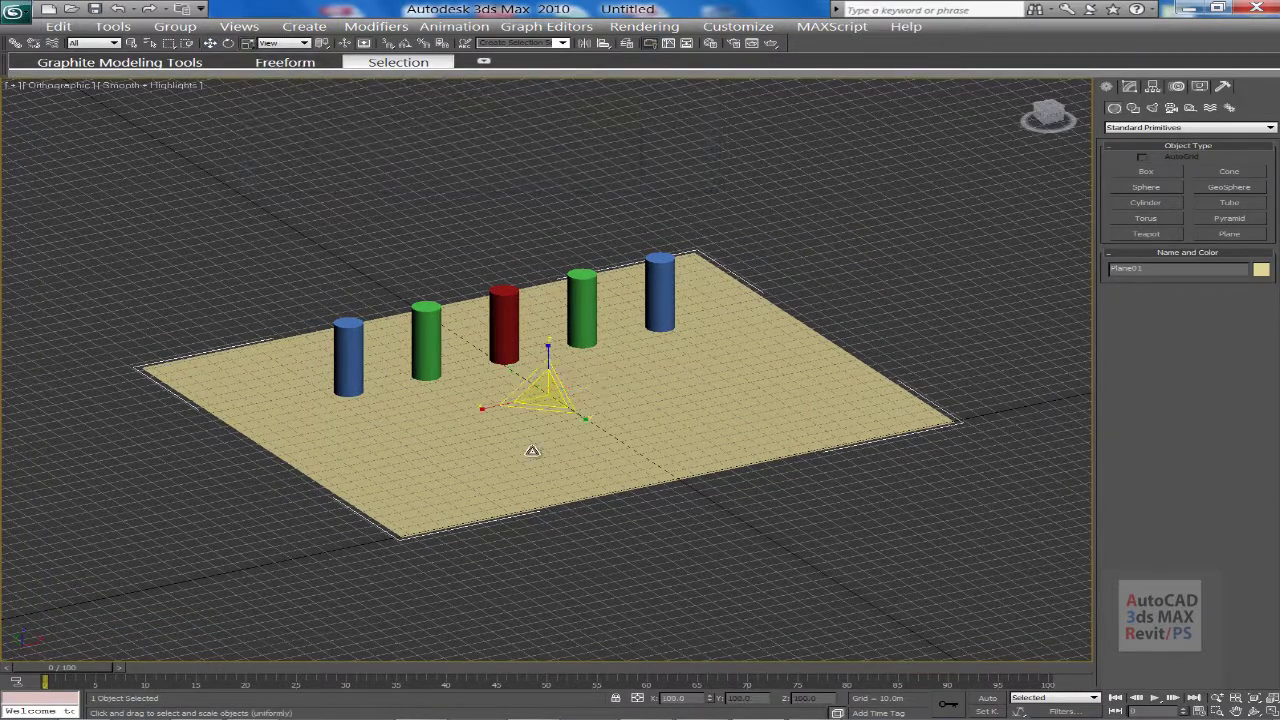
left_click_drag(587, 421, 700, 388)
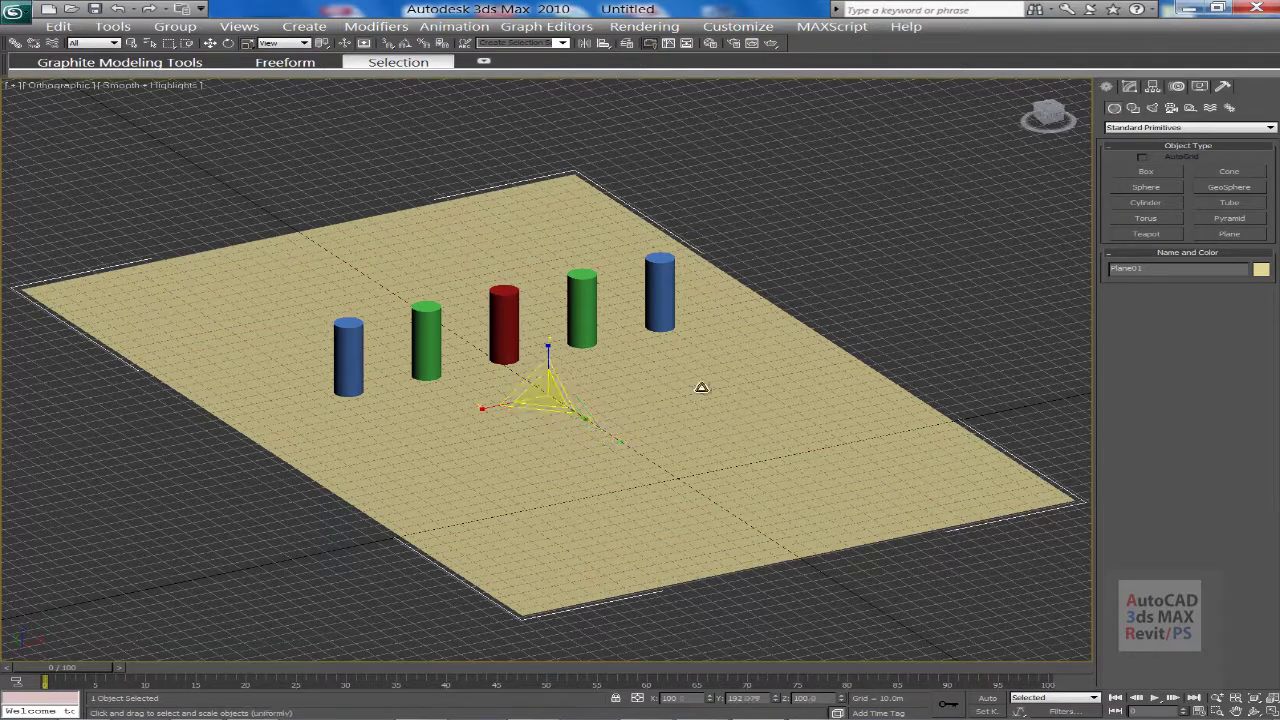
left_click(804, 297)
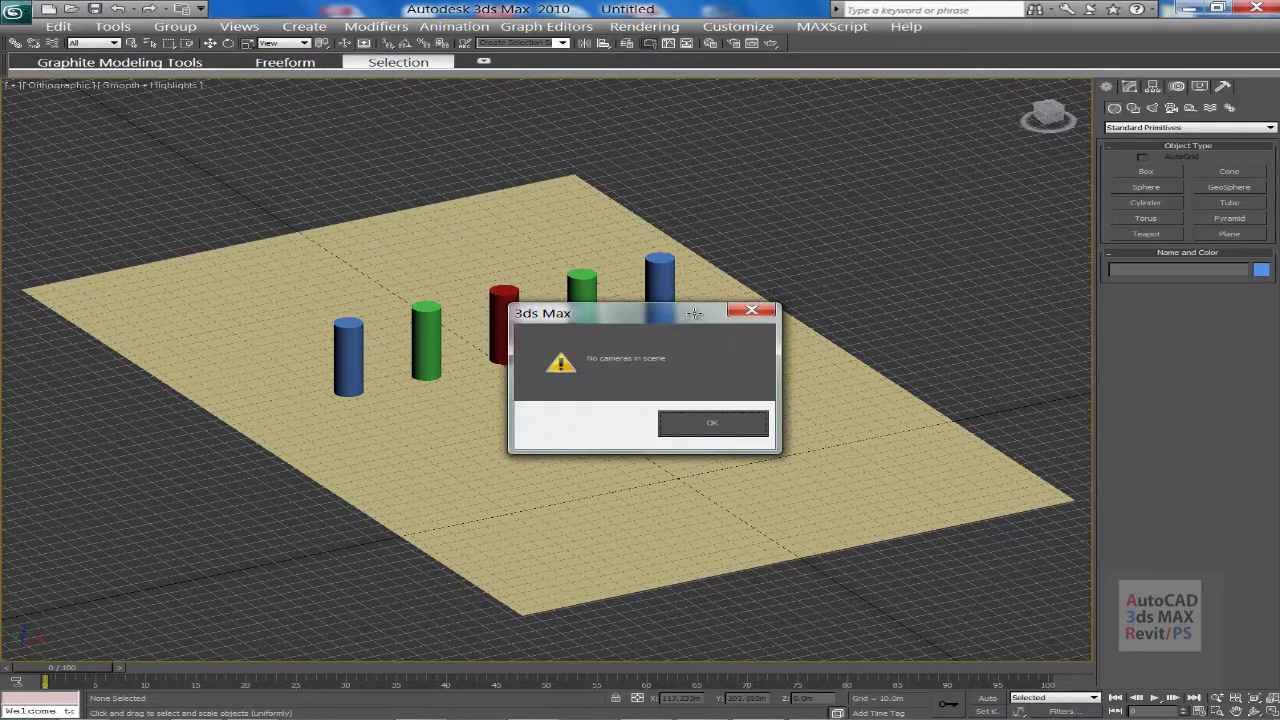
Dismiss the camera warning and return to the Top view in wireframe display
key("Return")
key("t")
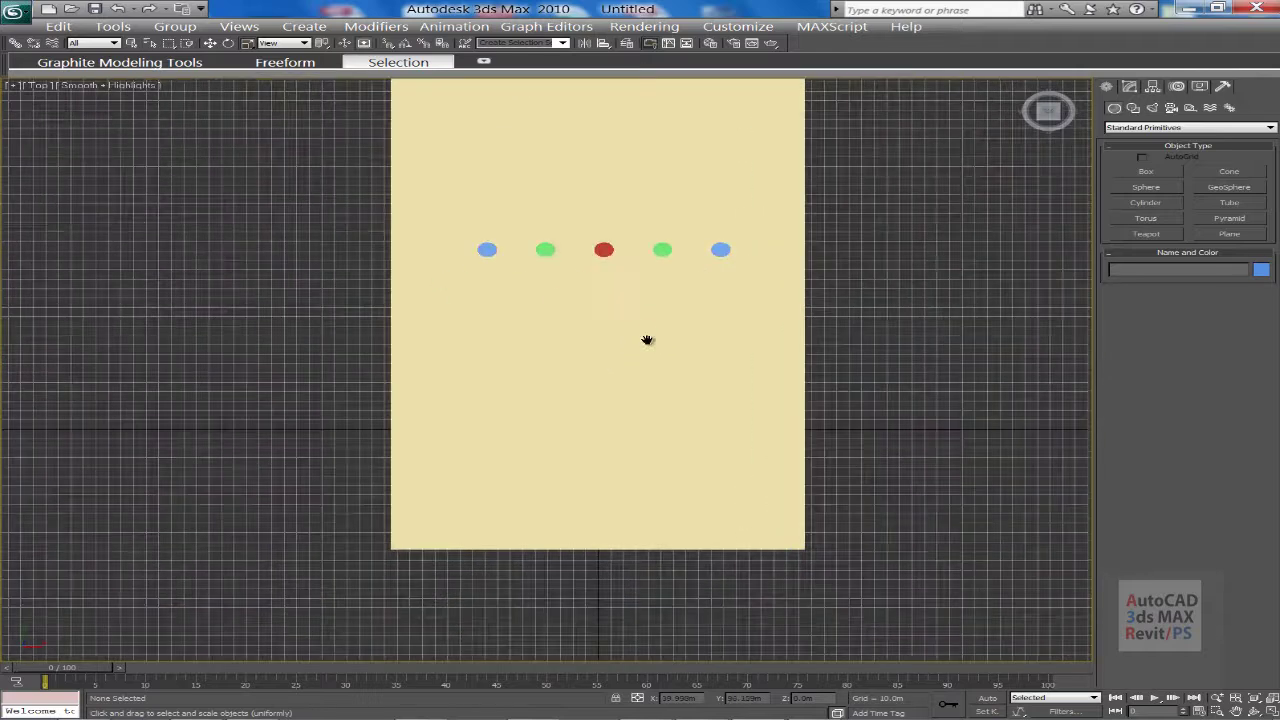
key("F3")
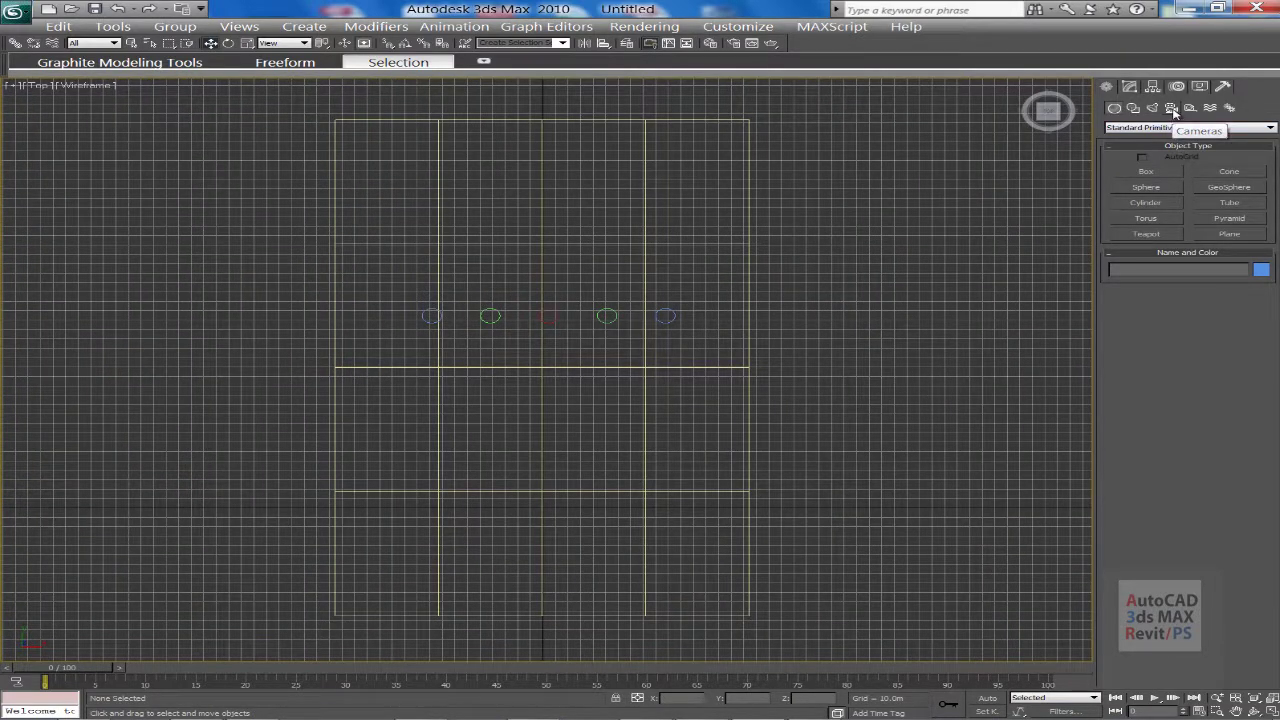
Create a target camera near the plane's lower edge, aimed just behind the red cylinder at a target distance of about 288 m
left_click(1173, 110)
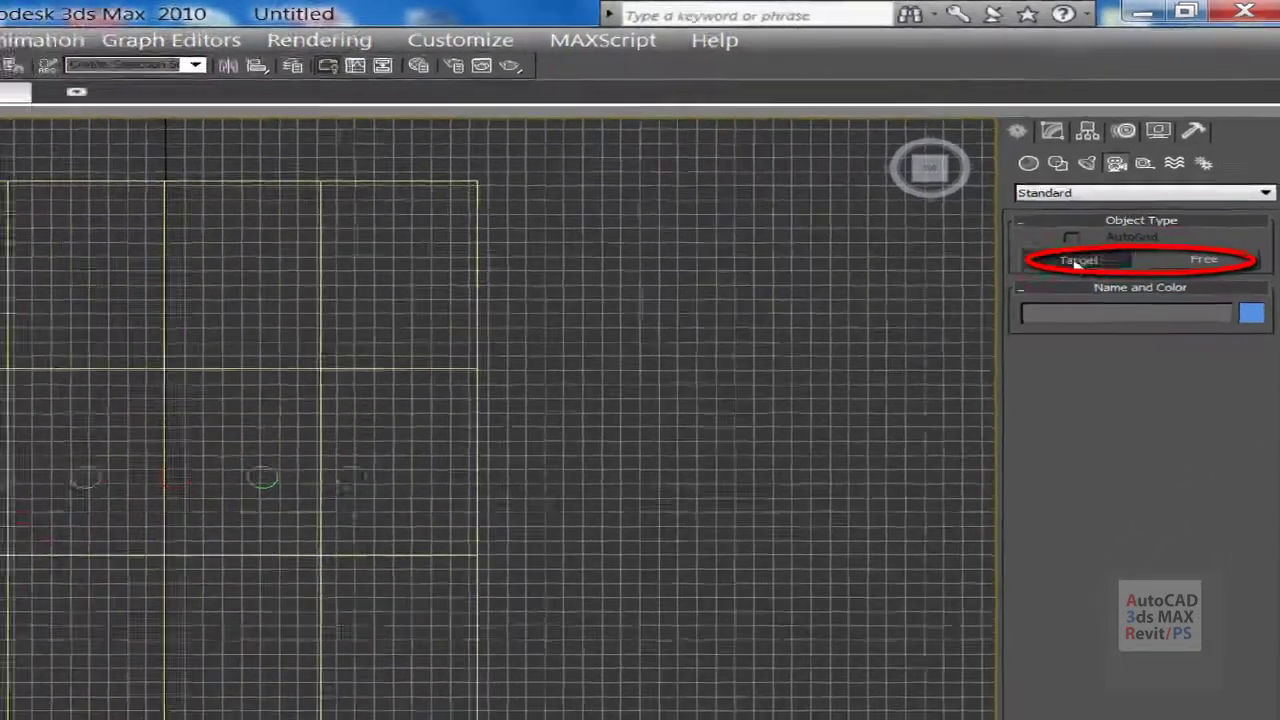
left_click(1000, 355)
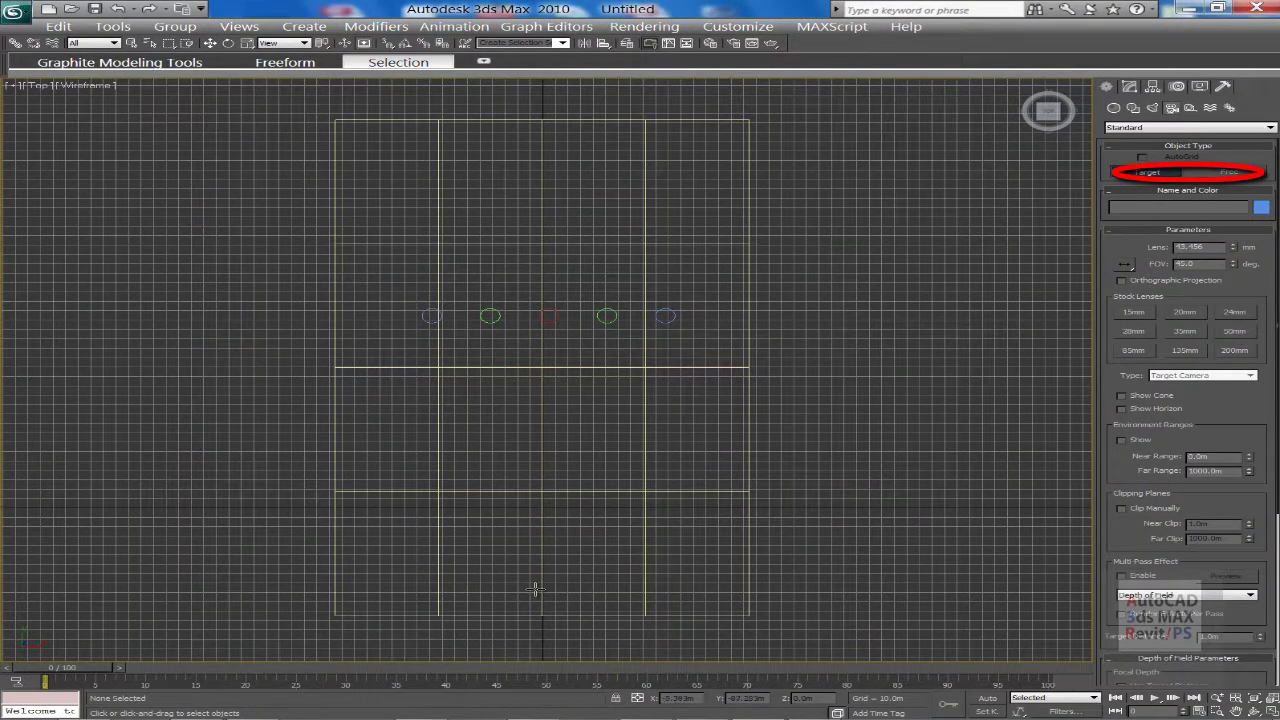
left_click_drag(540, 569, 531, 575)
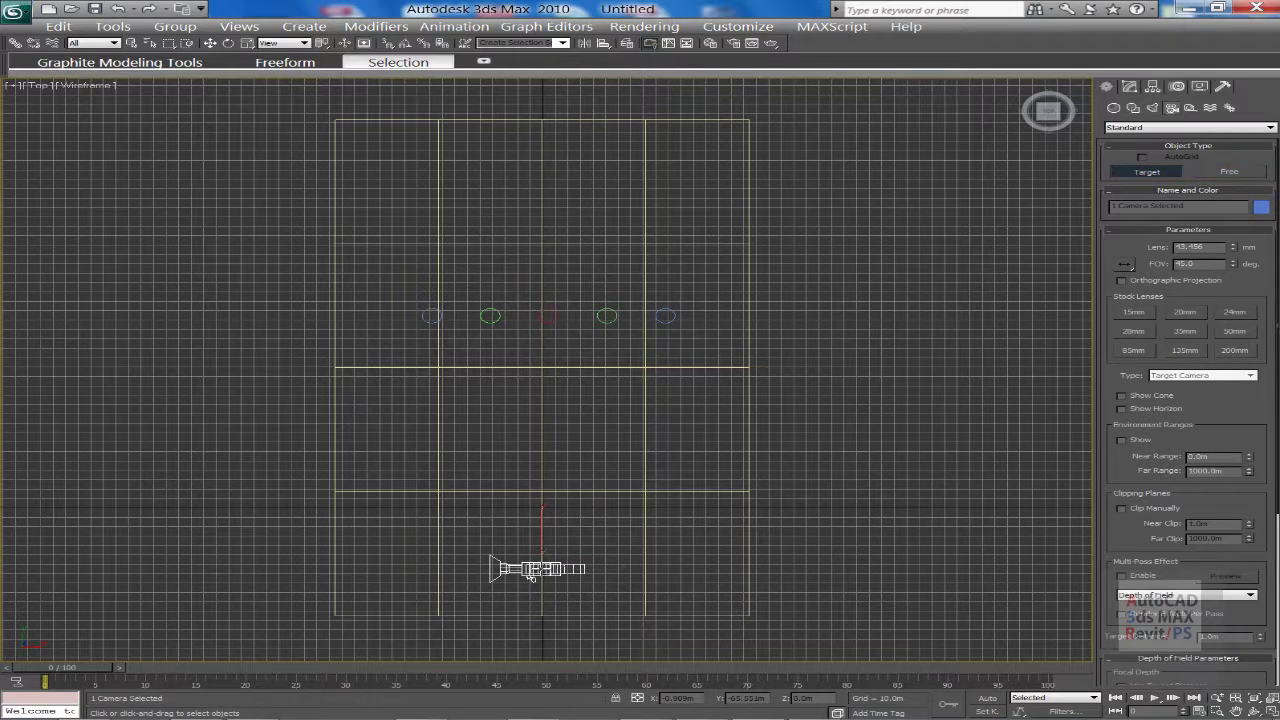
mouse_move(531, 576)
left_mouse_down()
mouse_move(555, 470)
mouse_move(543, 299)
left_mouse_up()
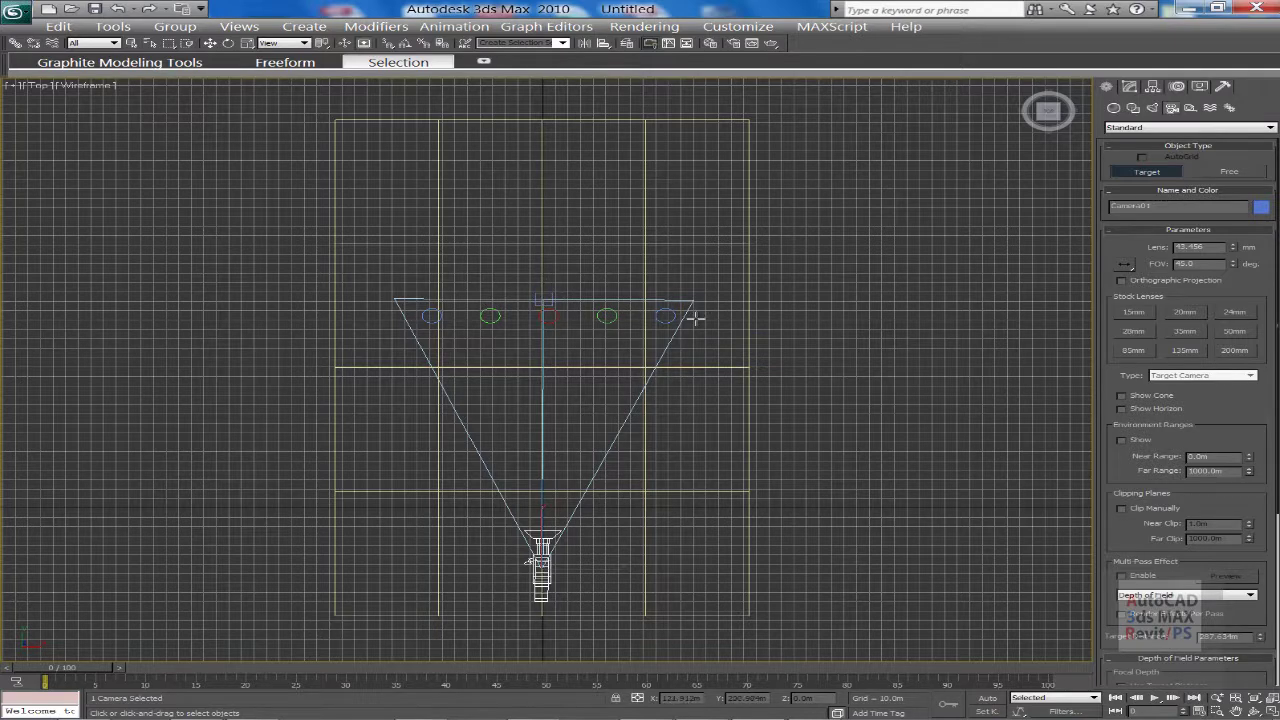
left_click(210, 43)
scroll(223, 274, "up", 5)
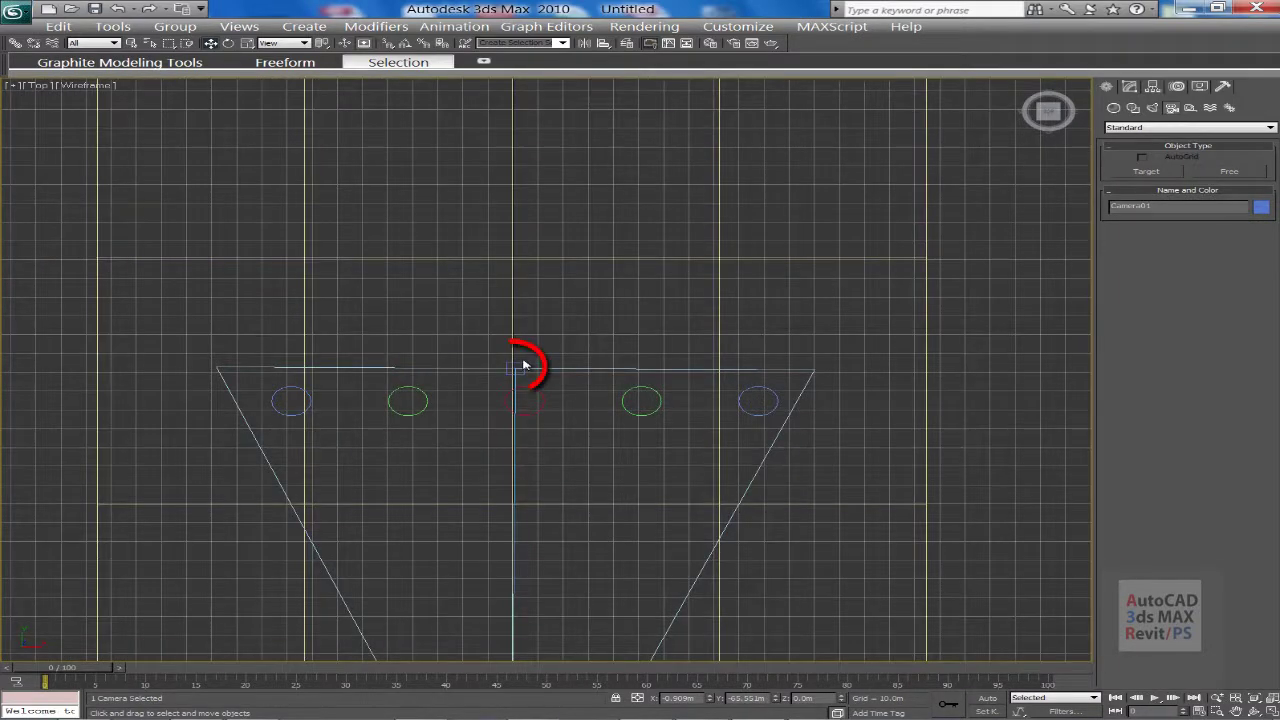
Try moving the camera alone sideways from the plane's centre while its target stays in place, and undo the move
left_click(519, 366)
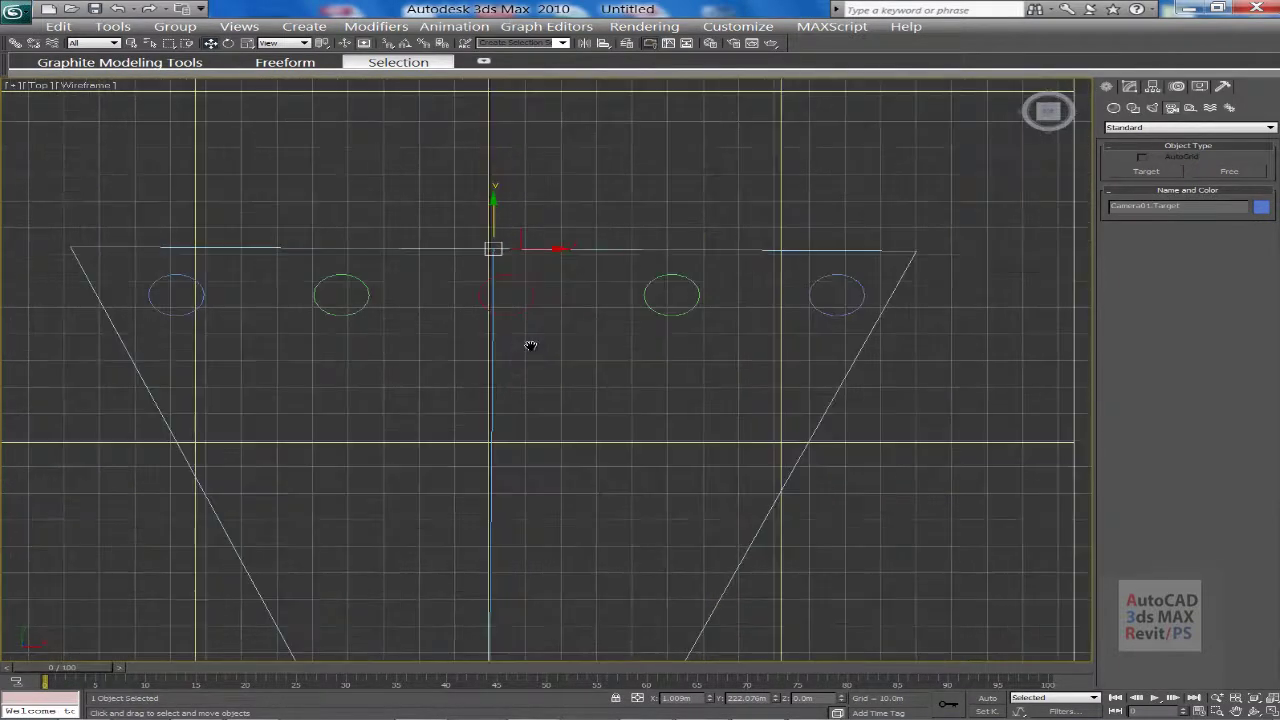
scroll(537, 349, "down", 4)
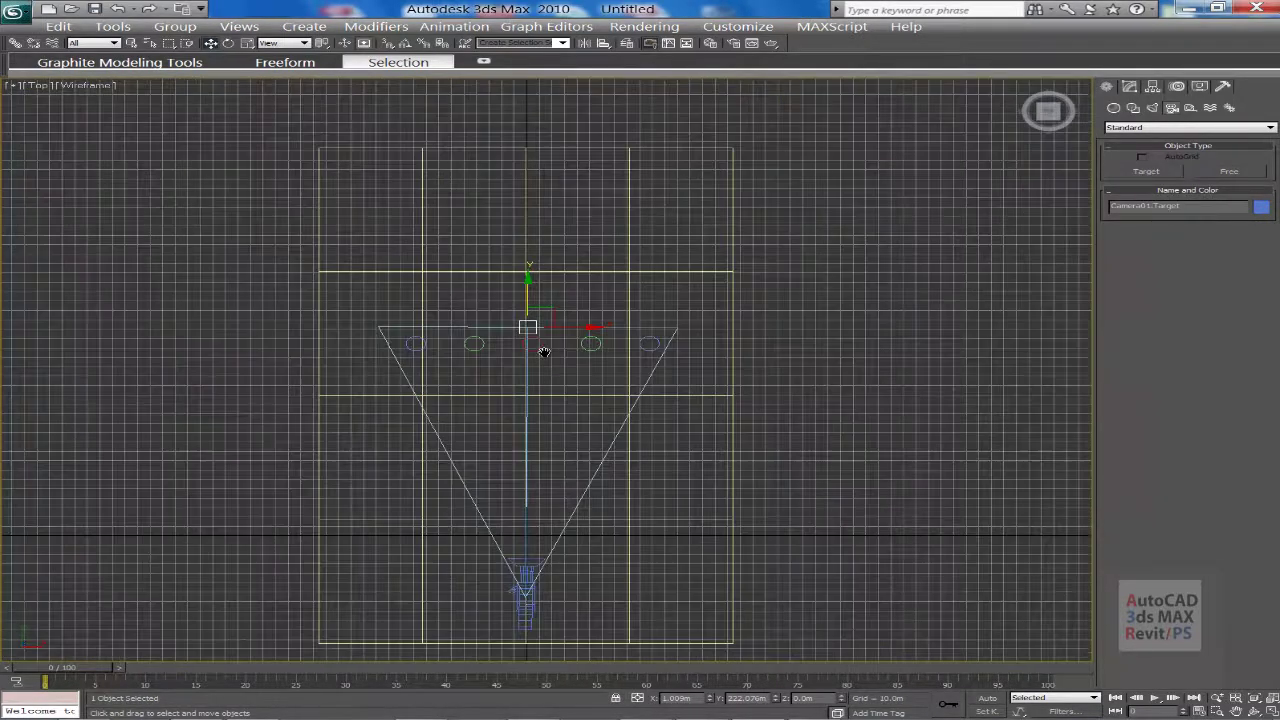
left_click(574, 529)
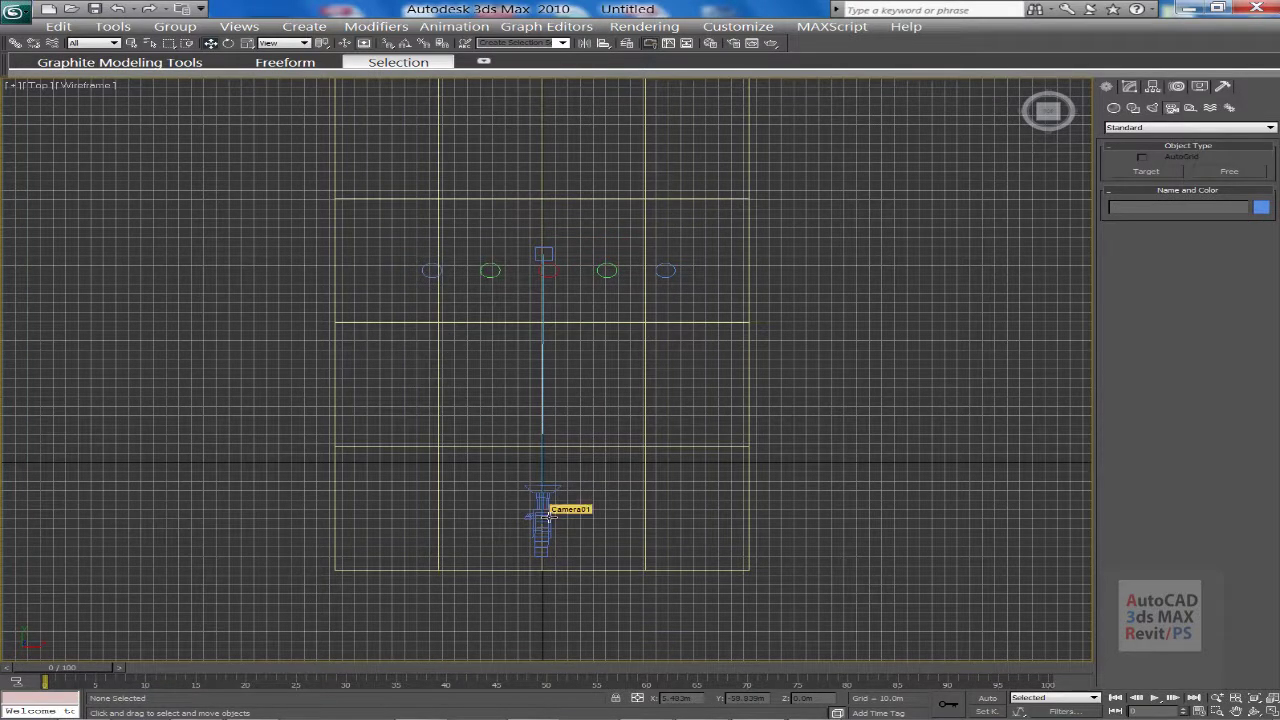
left_click(538, 514)
left_click_drag(585, 521, 488, 512)
left_click(576, 497)
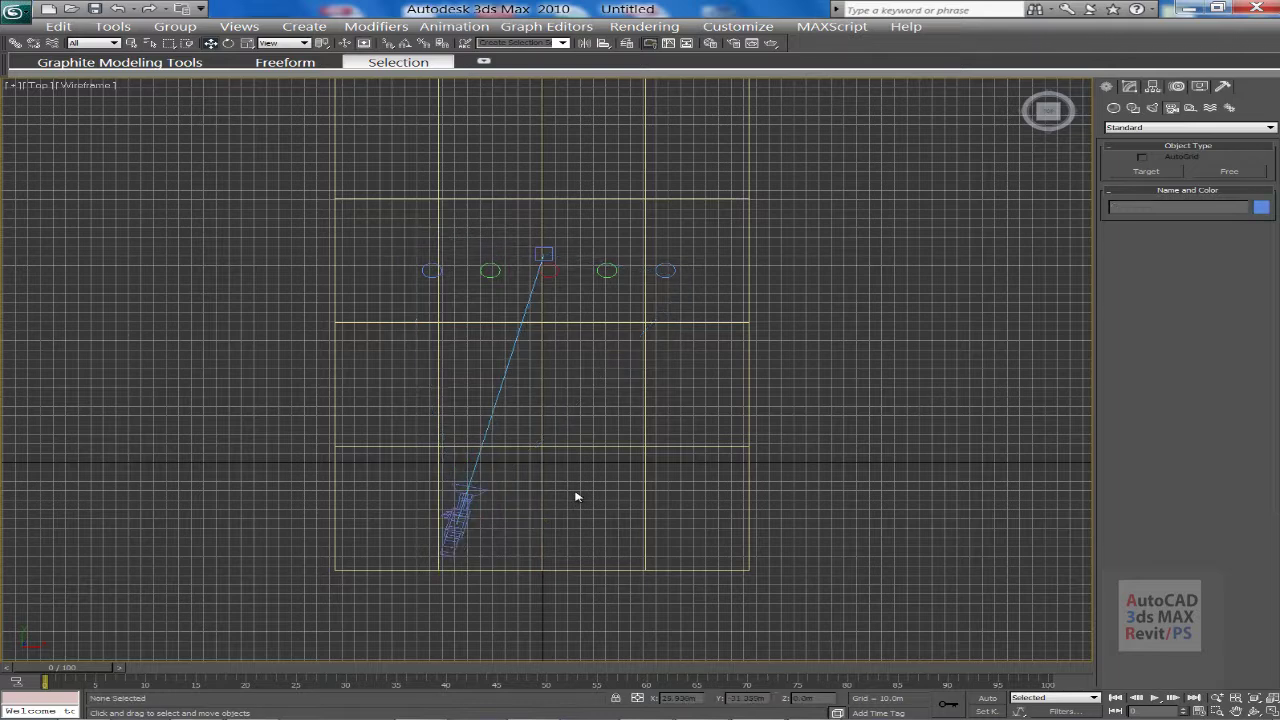
key("ctrl+z")
middle_click_drag(558, 425, 574, 490)
key("ctrl+z")
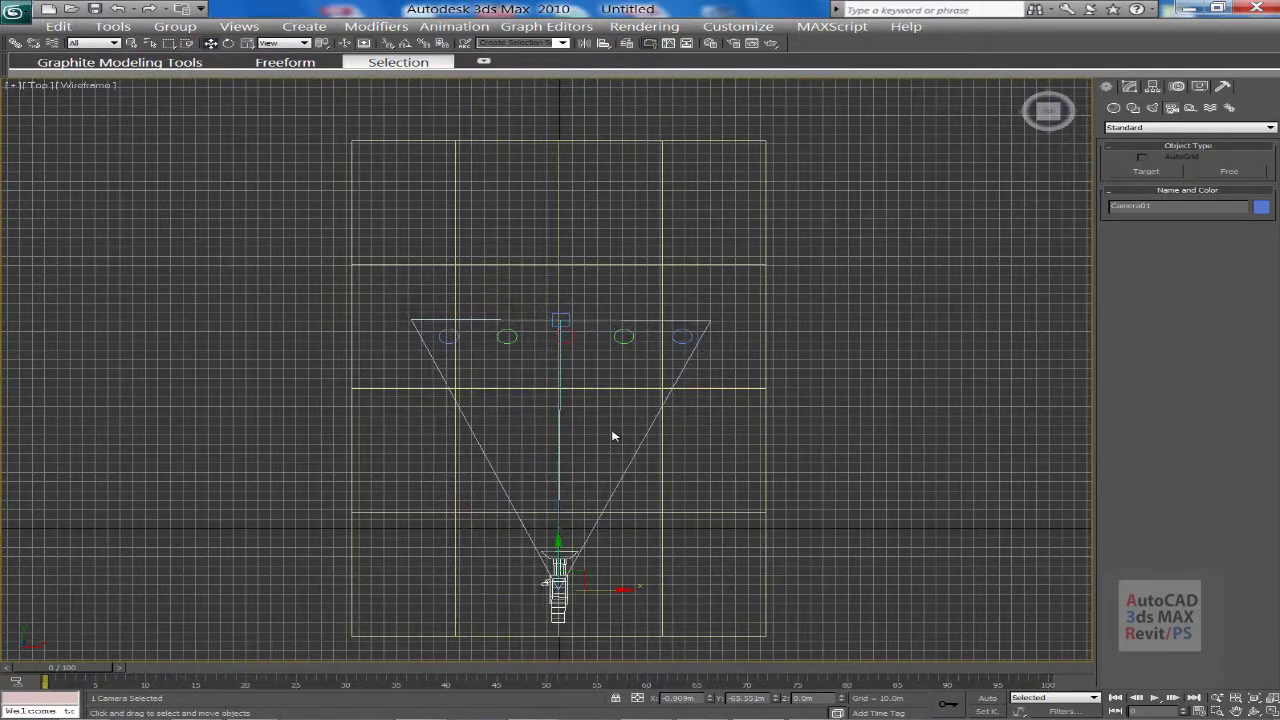
Move the camera target along X to about -0.9 m so it lines up with the camera, and deselect it
left_click(600, 353)
left_click(562, 319)
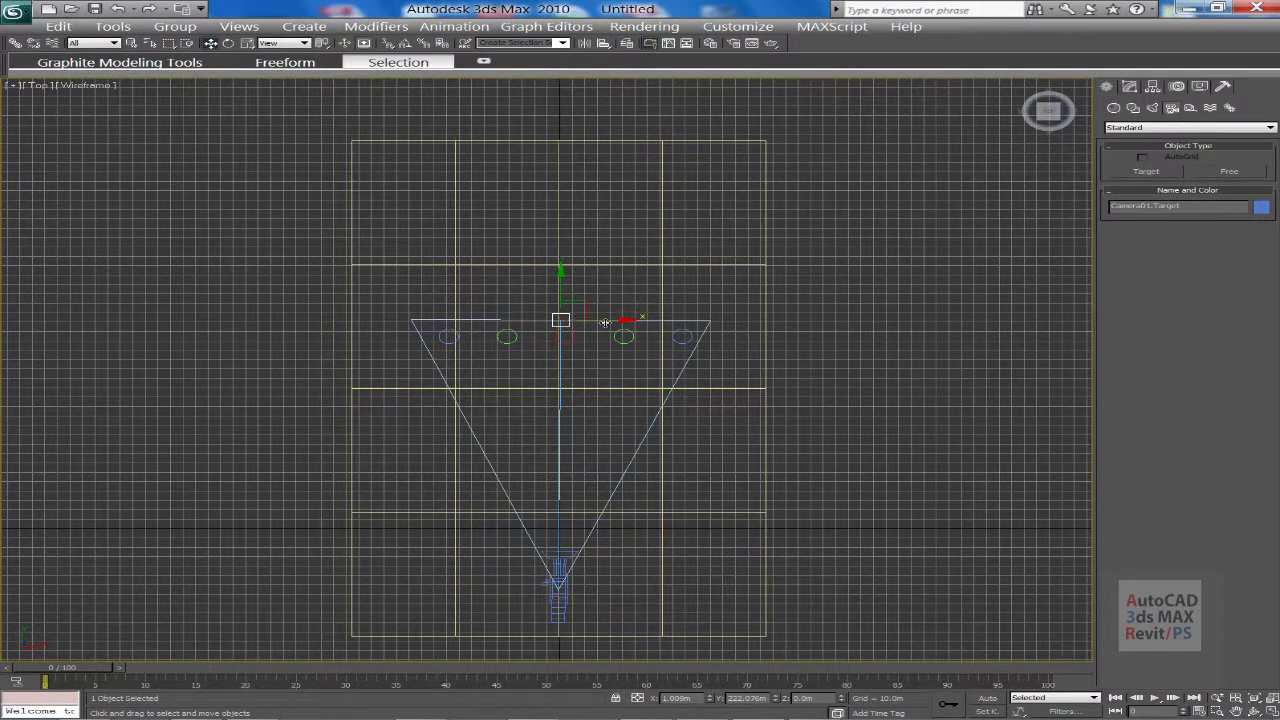
mouse_move(606, 322)
left_mouse_down()
mouse_move(536, 322)
mouse_move(734, 322)
mouse_move(590, 343)
mouse_move(603, 342)
left_mouse_up()
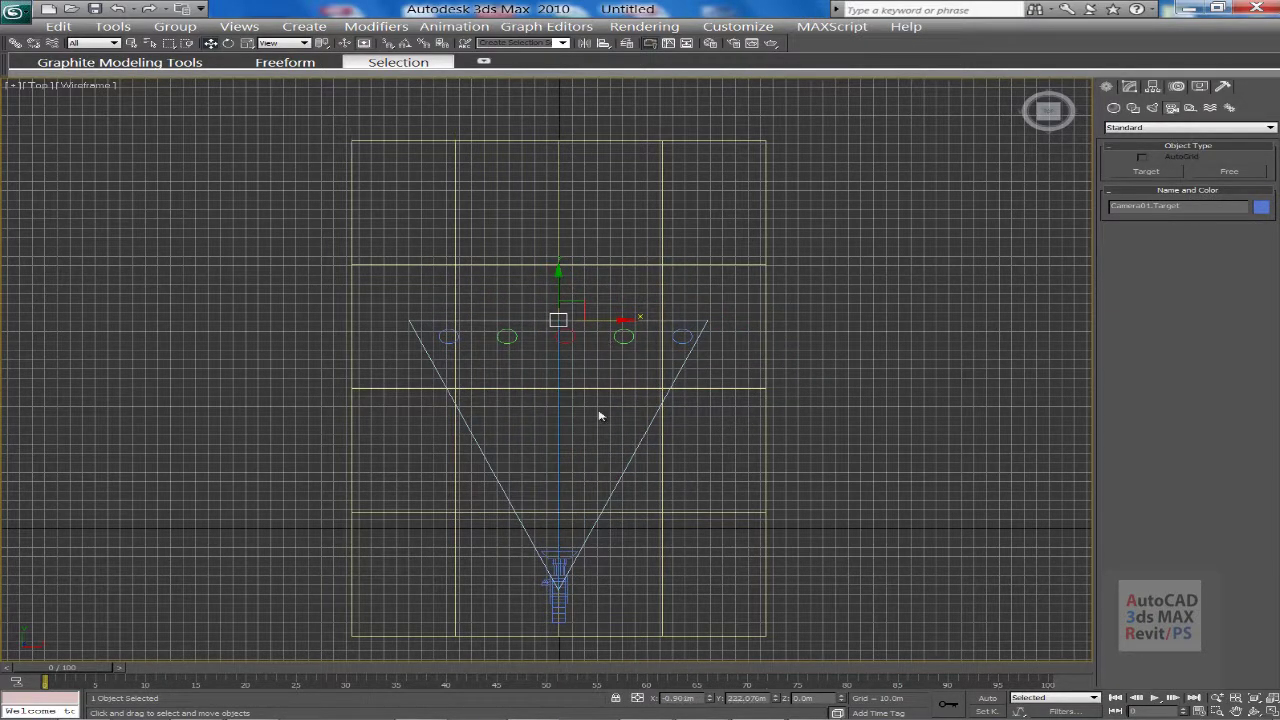
left_click(575, 460)
Select the camera and its target together by their connecting line and move both about 4 m along X
scroll(543, 486, "up", 5)
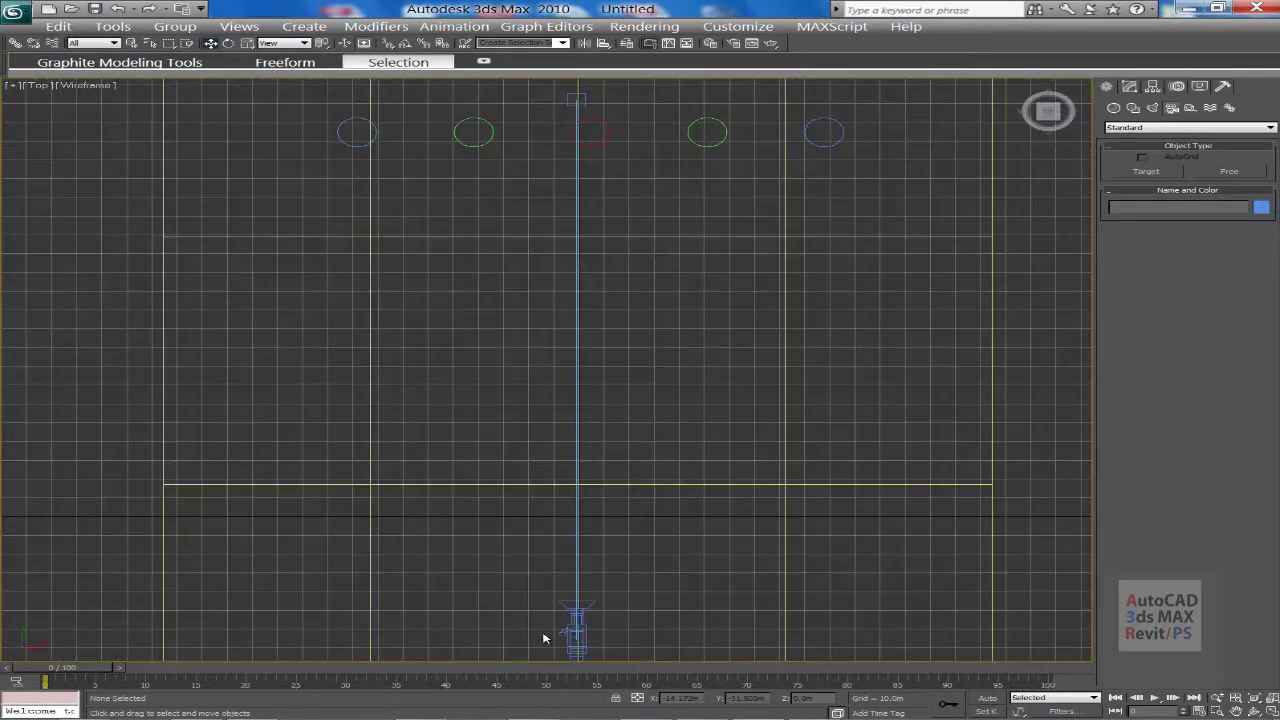
middle_click_drag(580, 491, 506, 326)
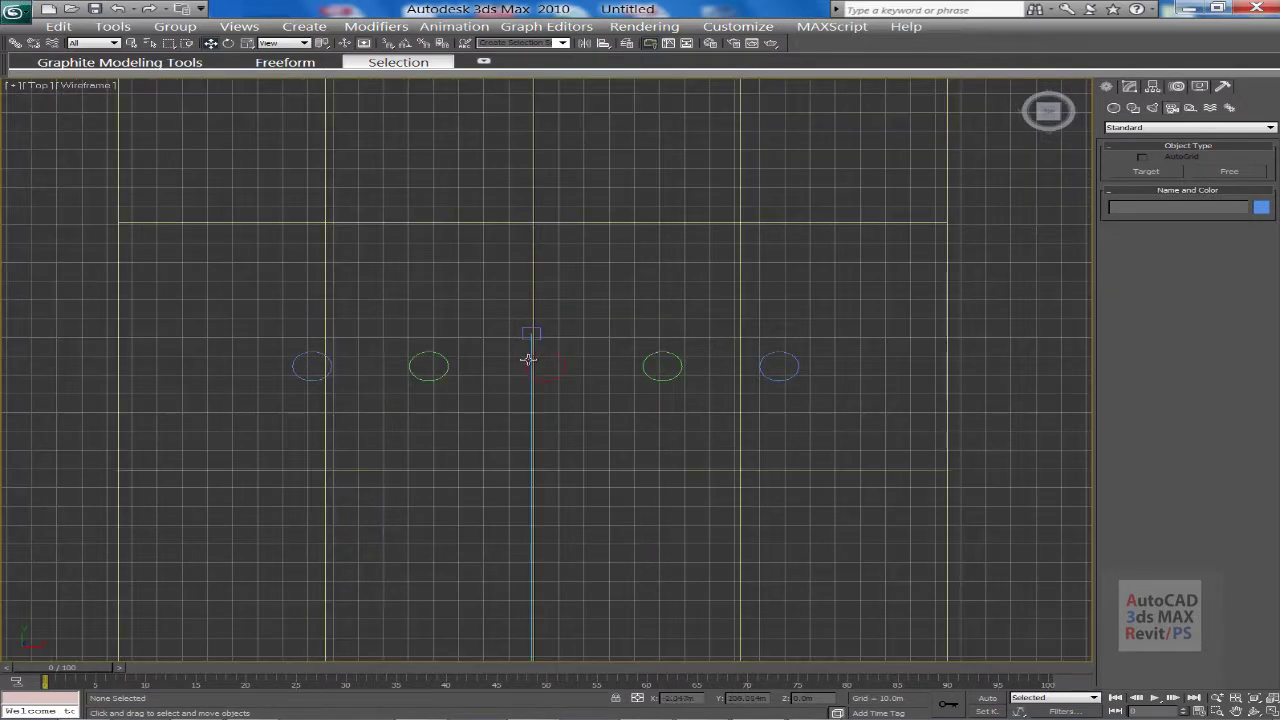
scroll(553, 461, "up", 10)
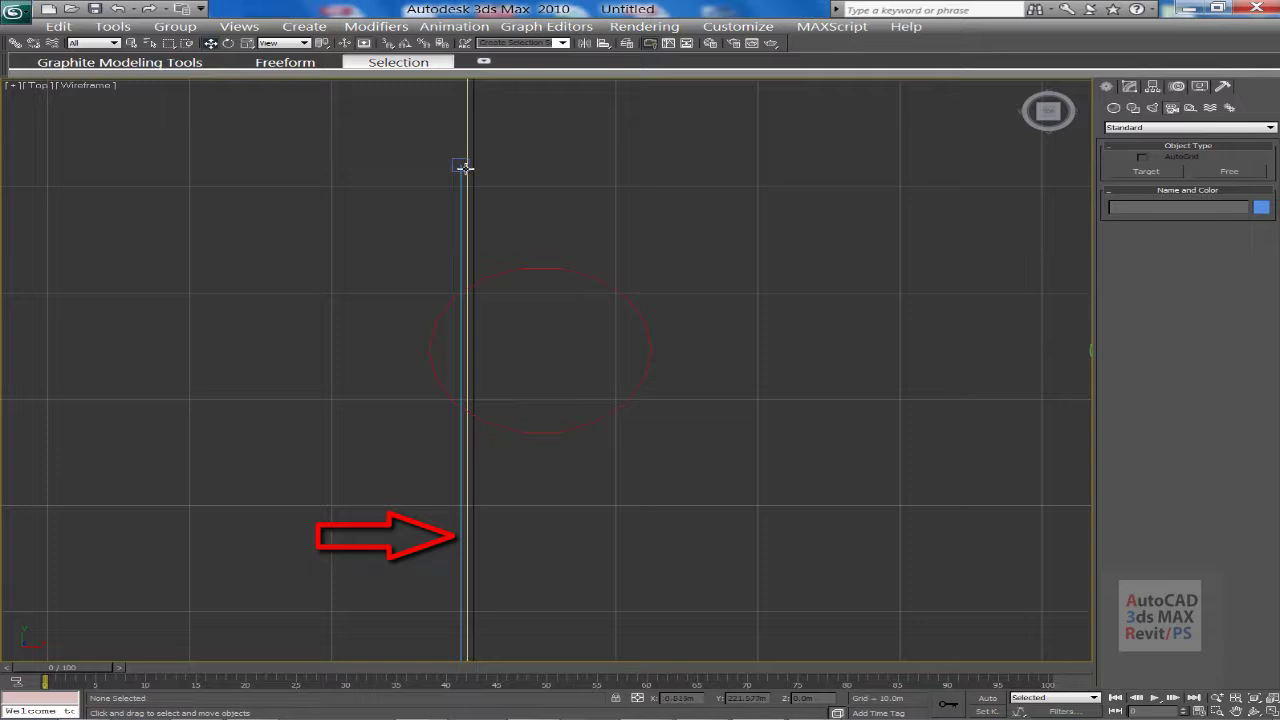
scroll(580, 243, "down", 10)
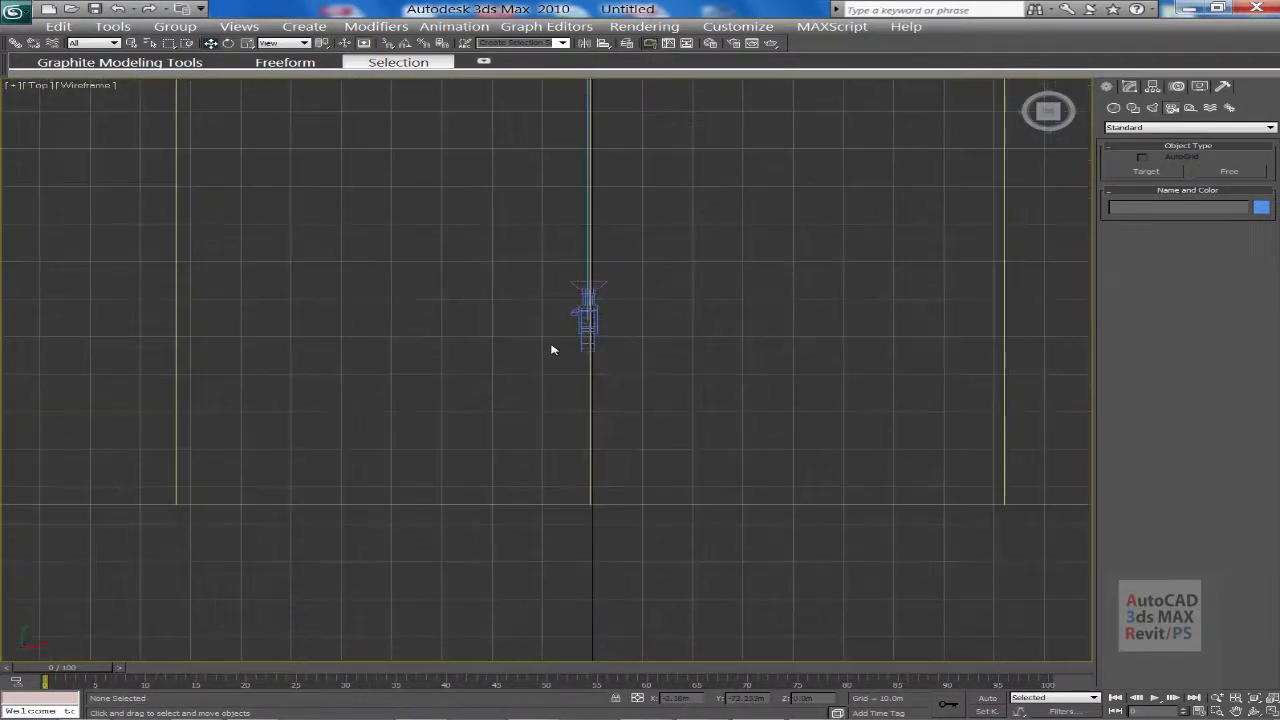
scroll(600, 170, "up", 6)
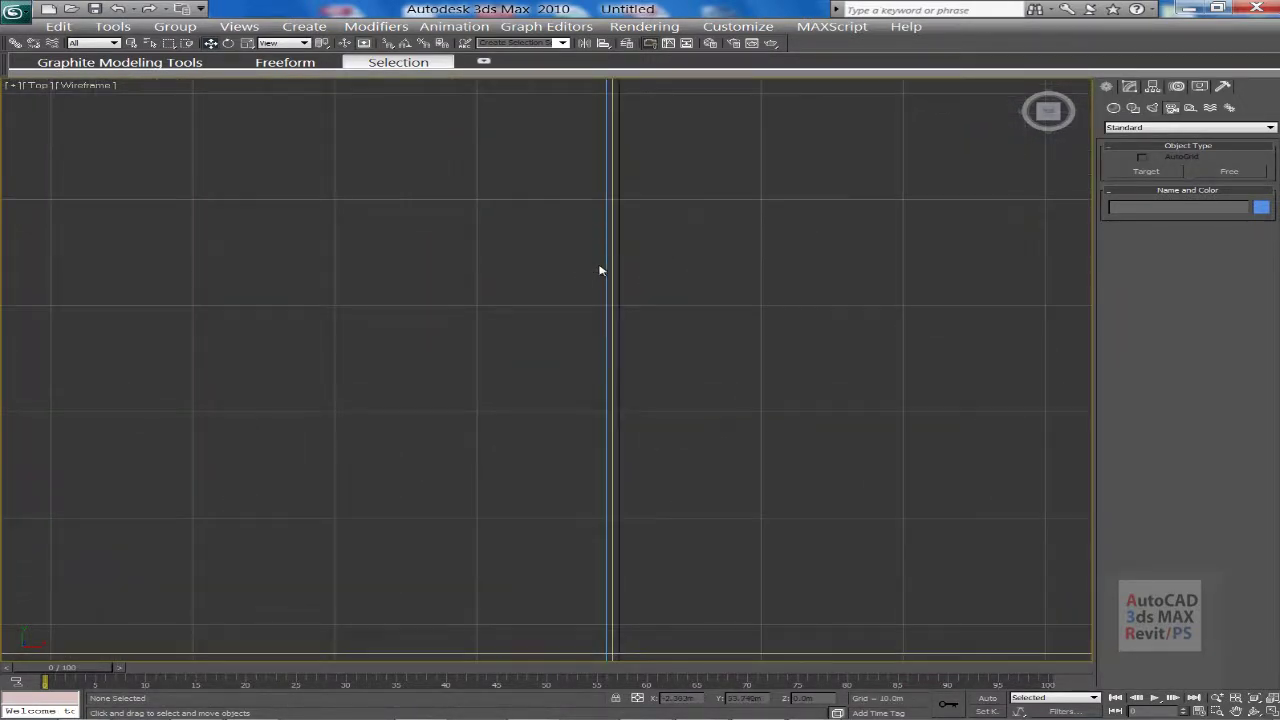
left_click(602, 263)
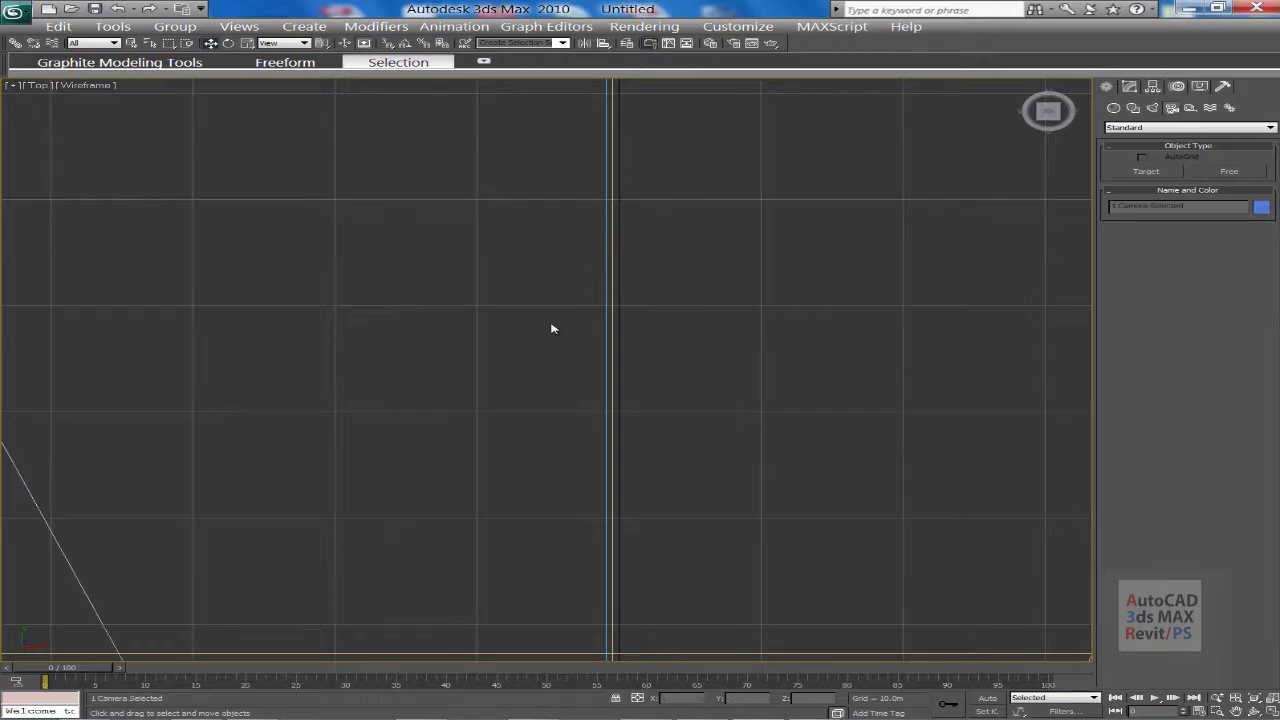
scroll(556, 327, "down", 3)
scroll(562, 324, "down", 4)
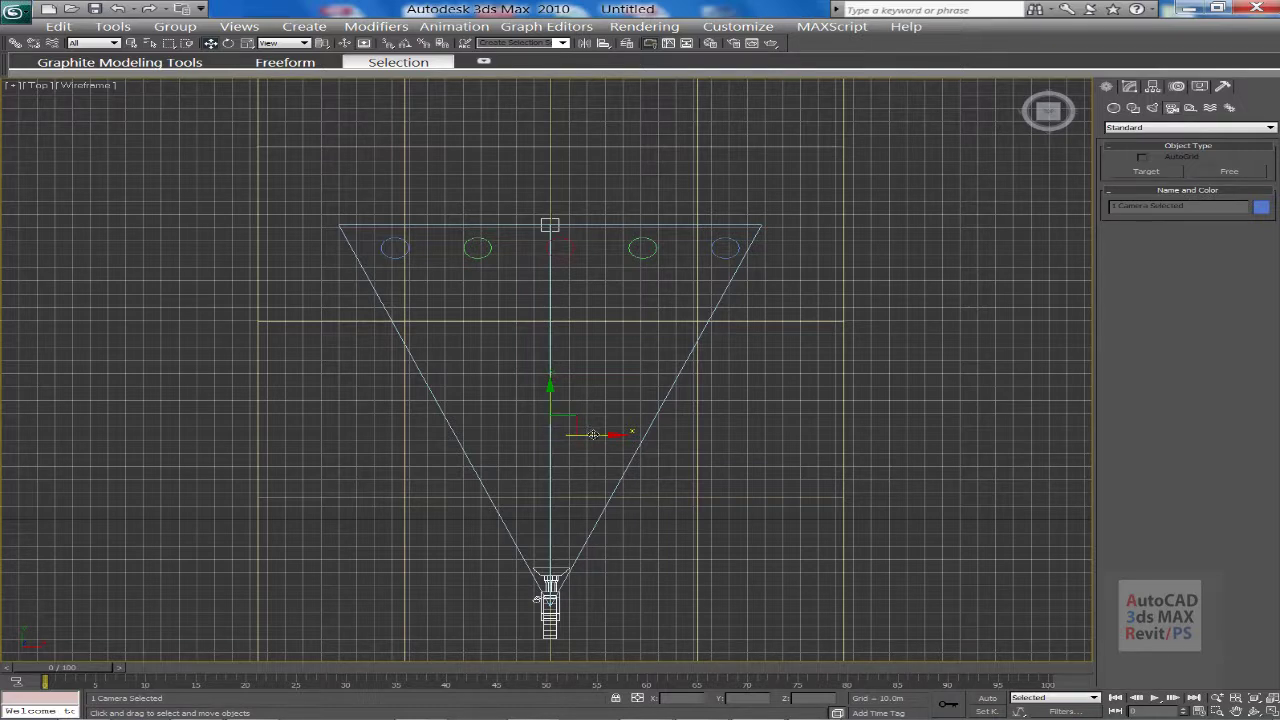
mouse_move(578, 435)
left_mouse_down()
mouse_move(674, 435)
mouse_move(540, 436)
mouse_move(586, 435)
left_mouse_up()
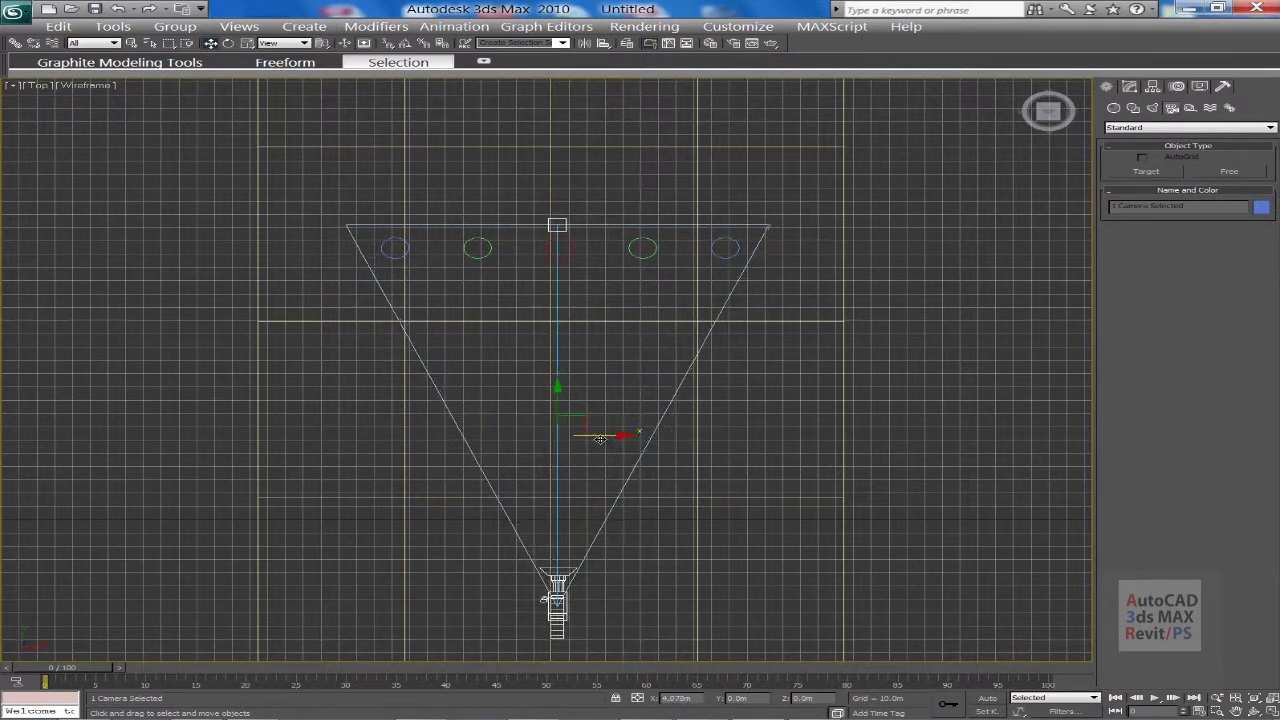
left_click(598, 552)
middle_click_drag(598, 552, 585, 470)
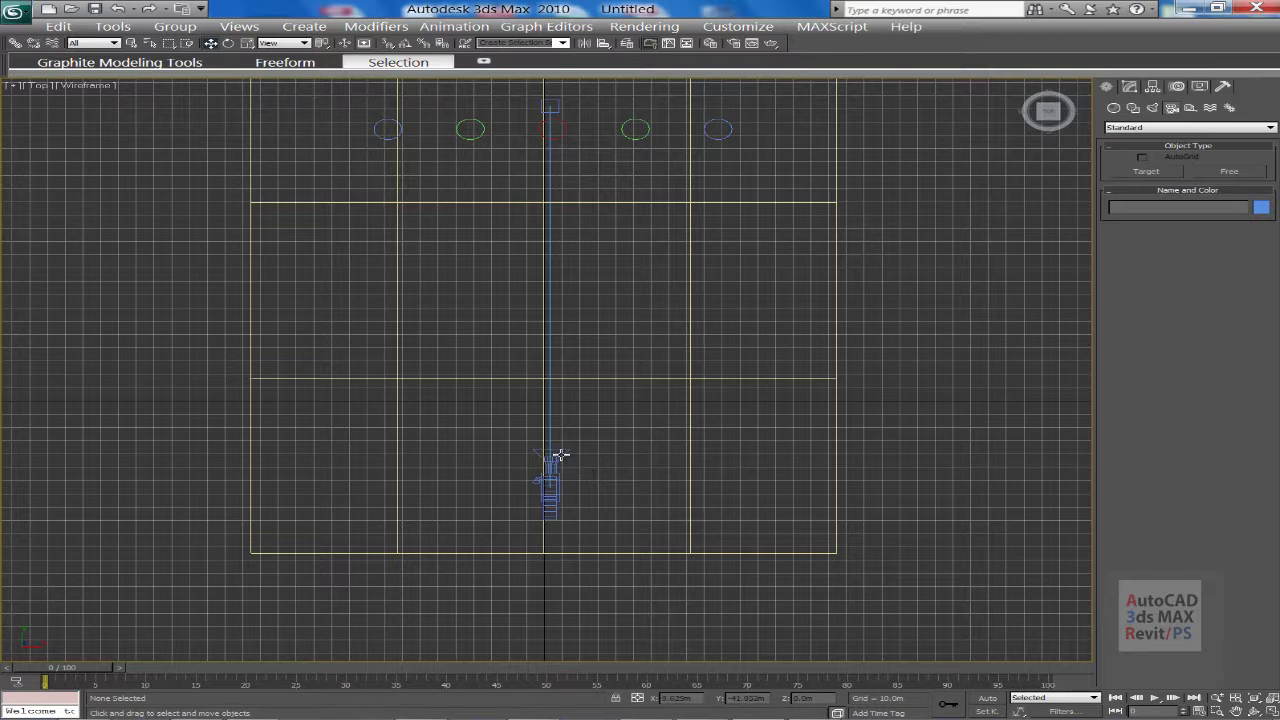
Display the target camera's parameters to review its lens and field of view settings, and deselect the camera
left_click(560, 455)
left_click(1130, 87)
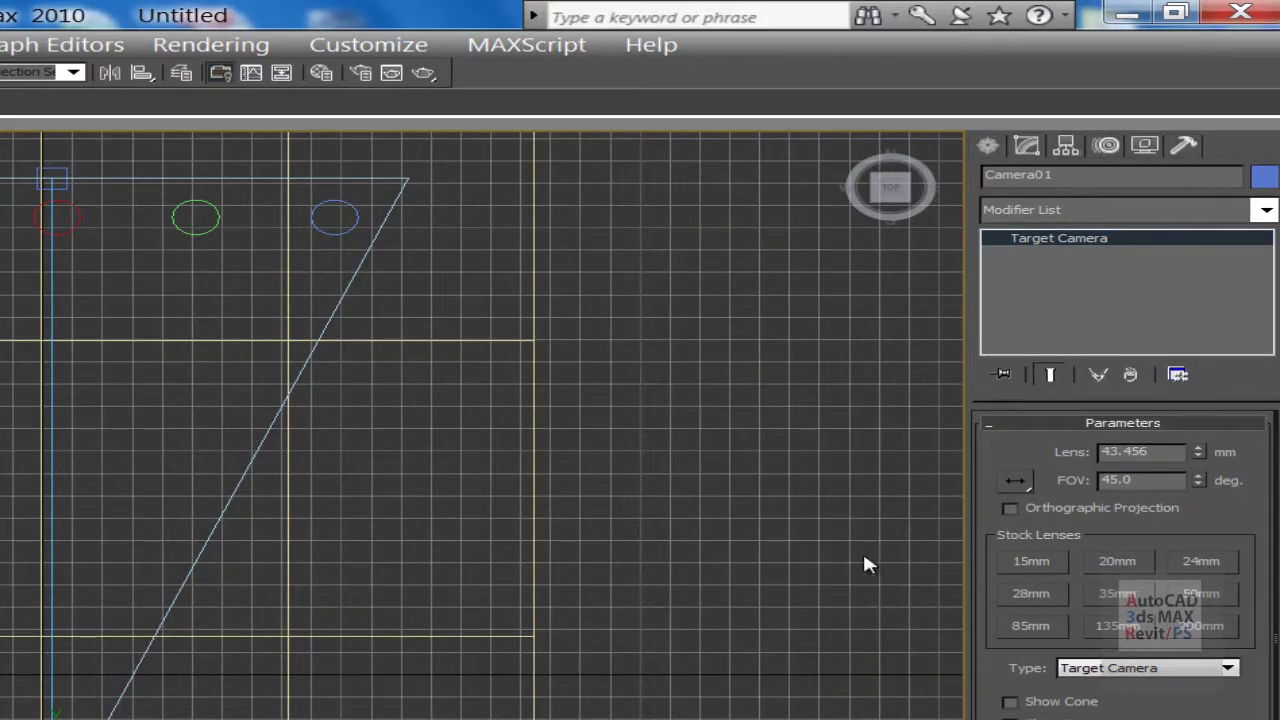
middle_click_drag(862, 550, 852, 598)
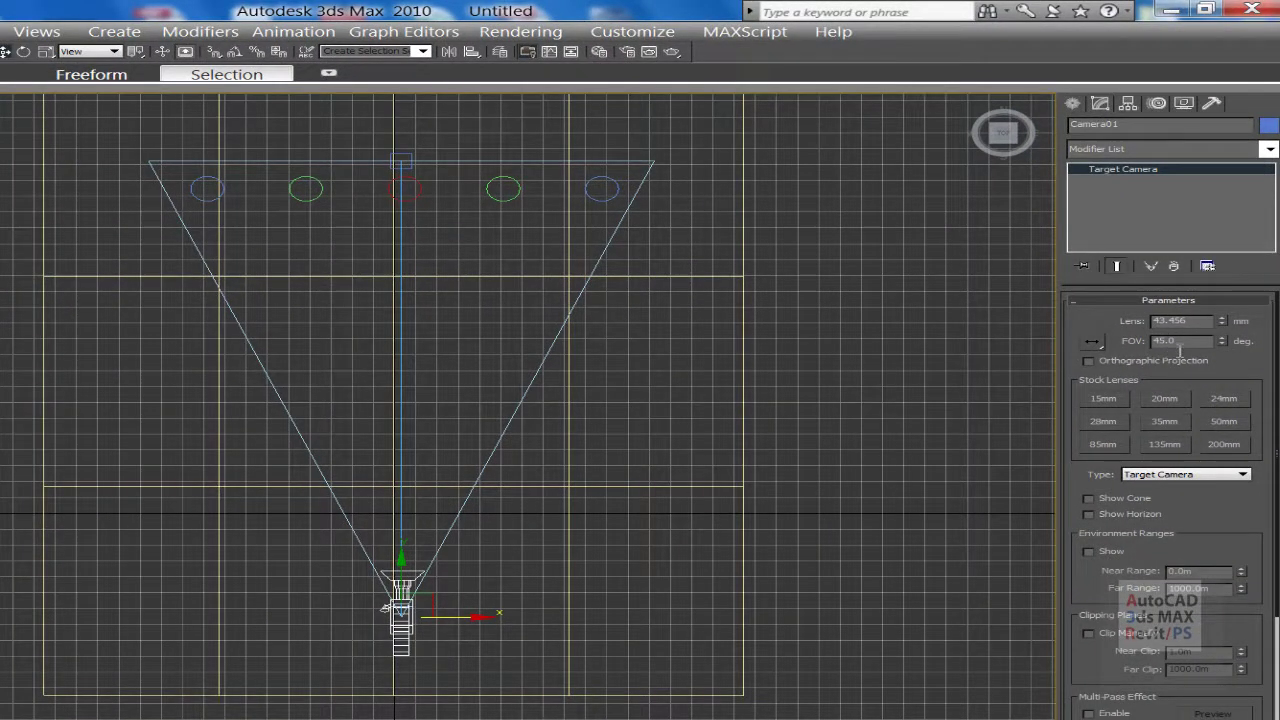
middle_click_drag(396, 198, 390, 236)
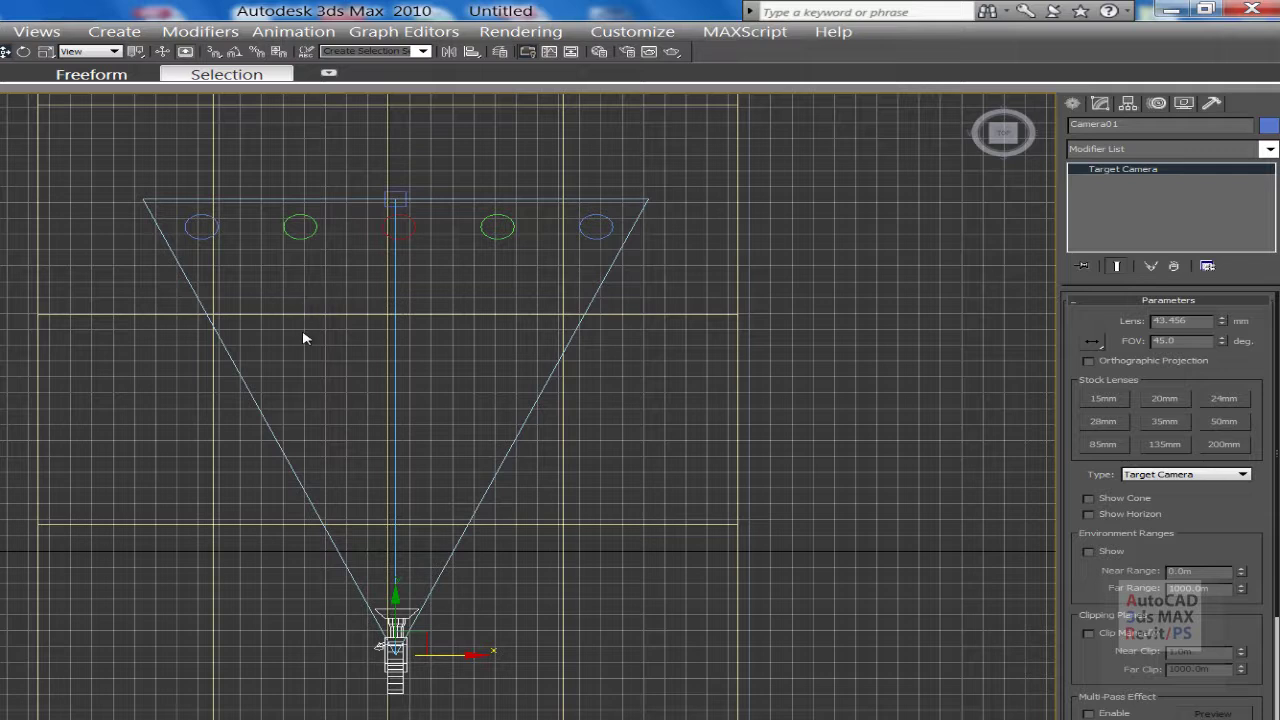
left_click(482, 707)
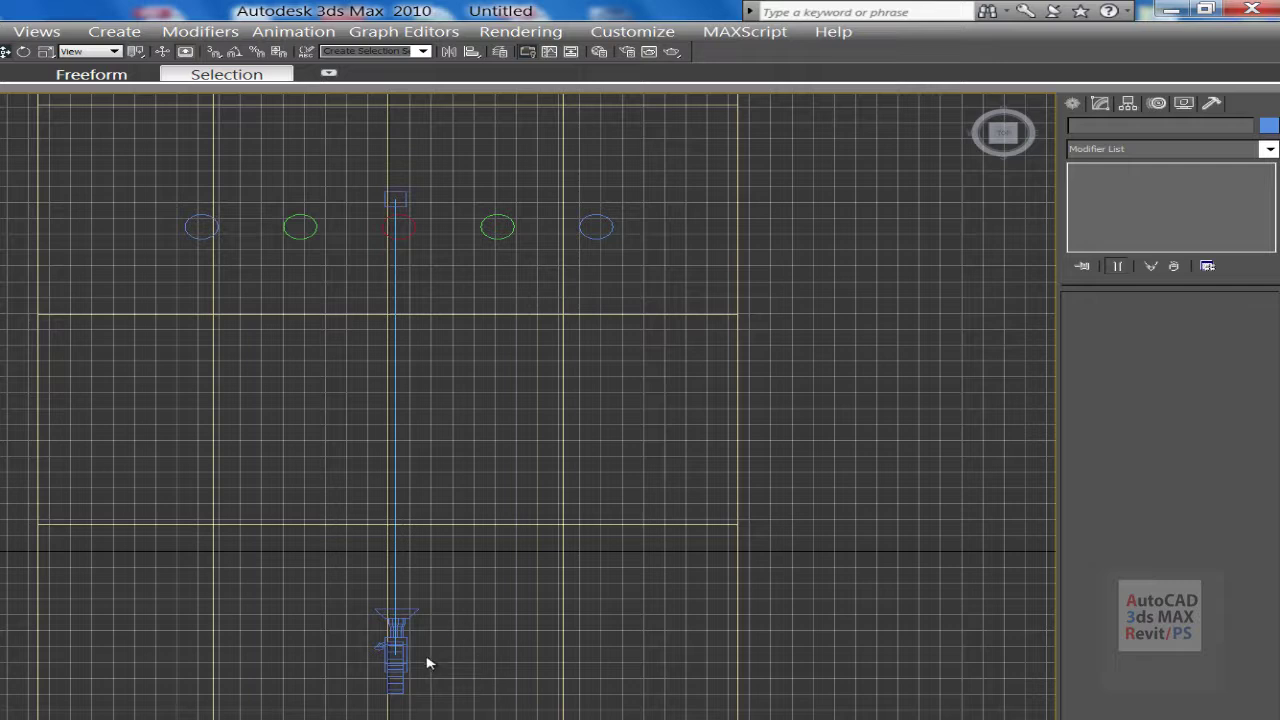
middle_click_drag(427, 663, 463, 589)
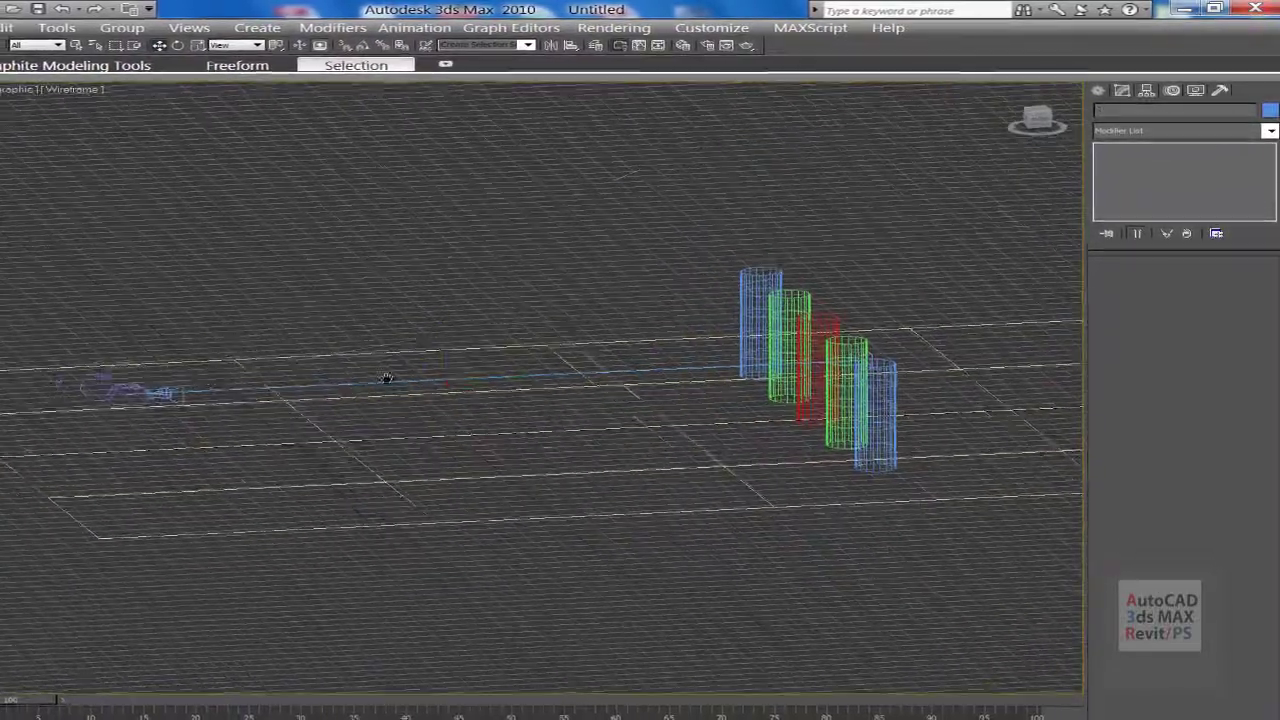
Return to the Top view and select the camera to examine how its field of view cone covers the five cylinders
key("t")
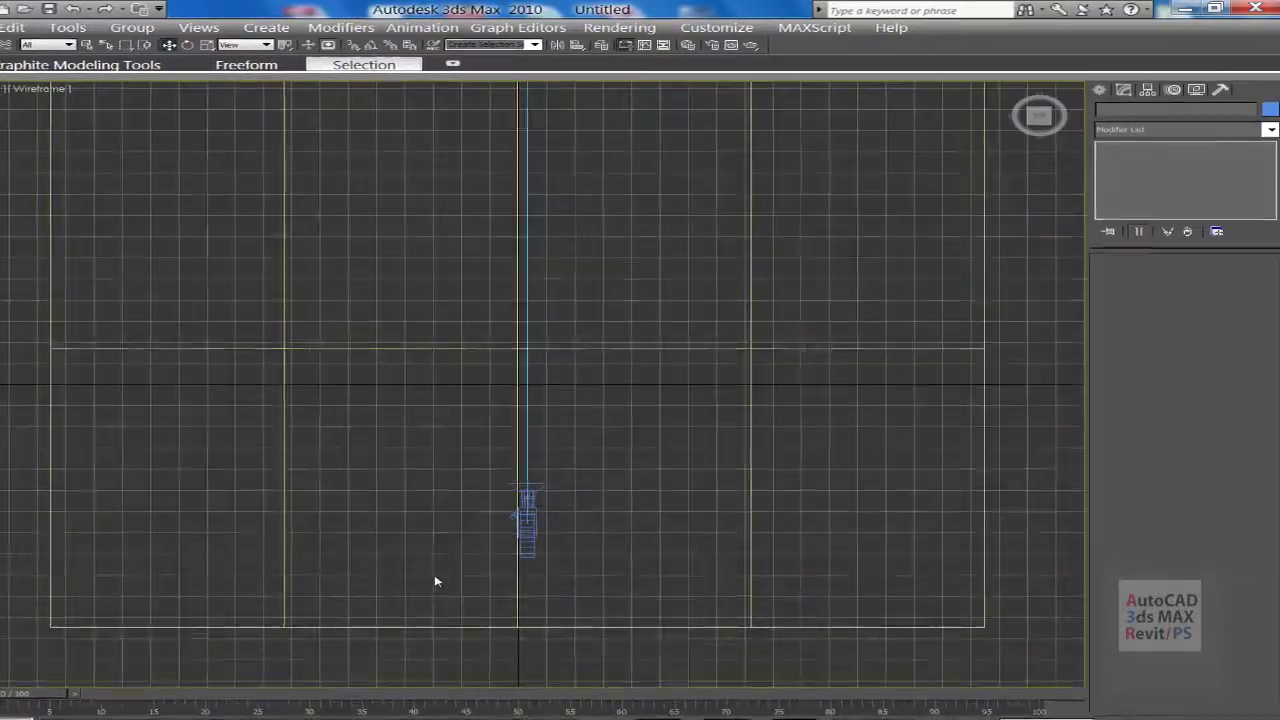
scroll(546, 471, "down", 5)
scroll(554, 434, "up", 10)
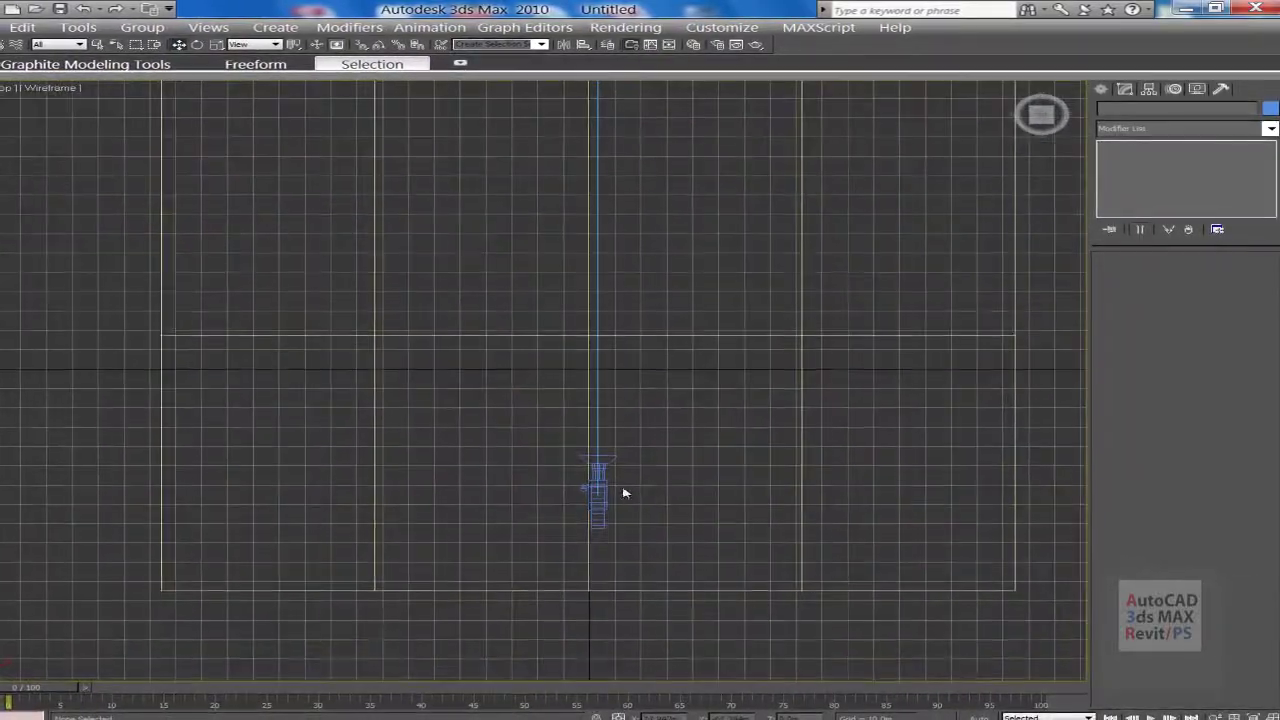
left_click(600, 487)
scroll(606, 471, "up", 5)
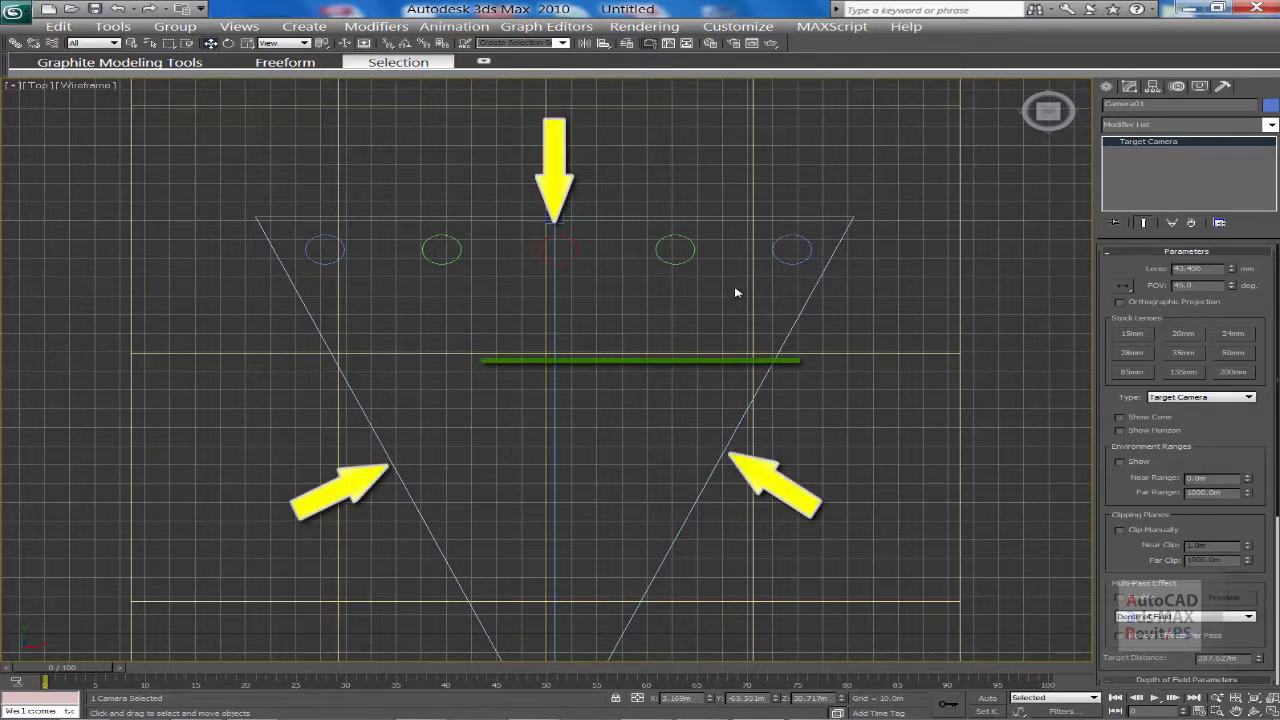
middle_click_drag(680, 449, 666, 274)
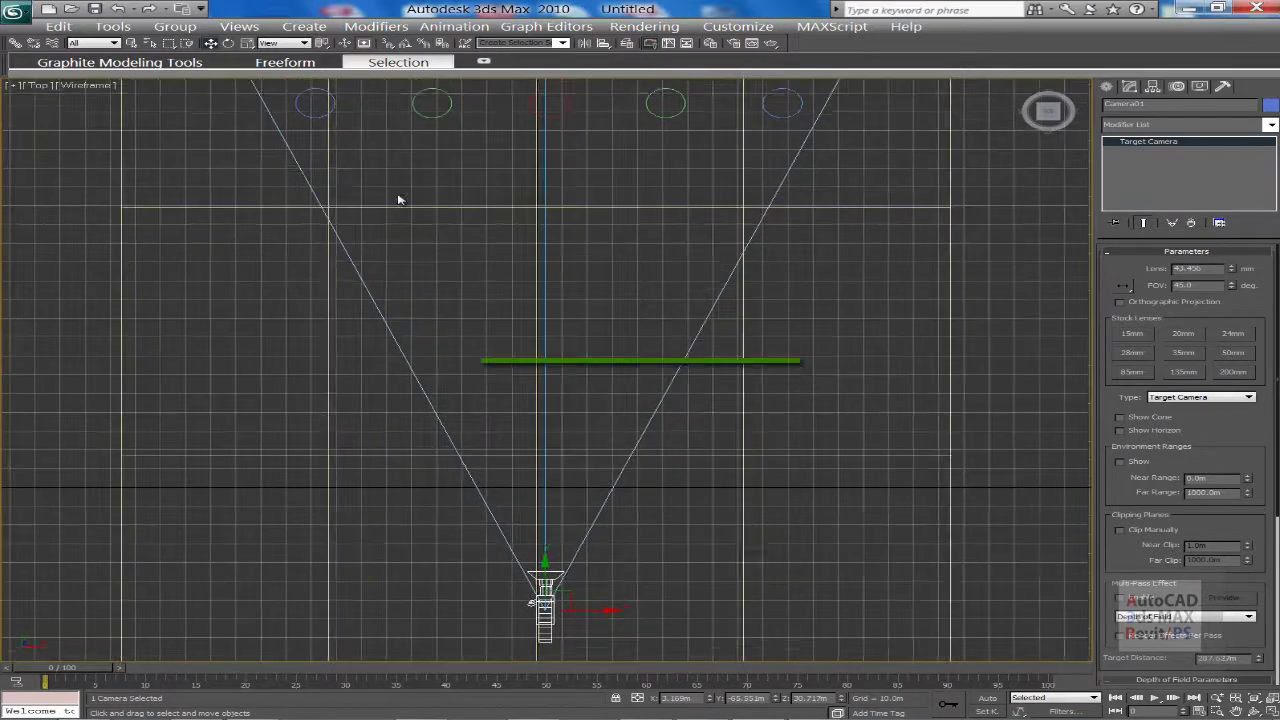
middle_click_drag(398, 200, 391, 257)
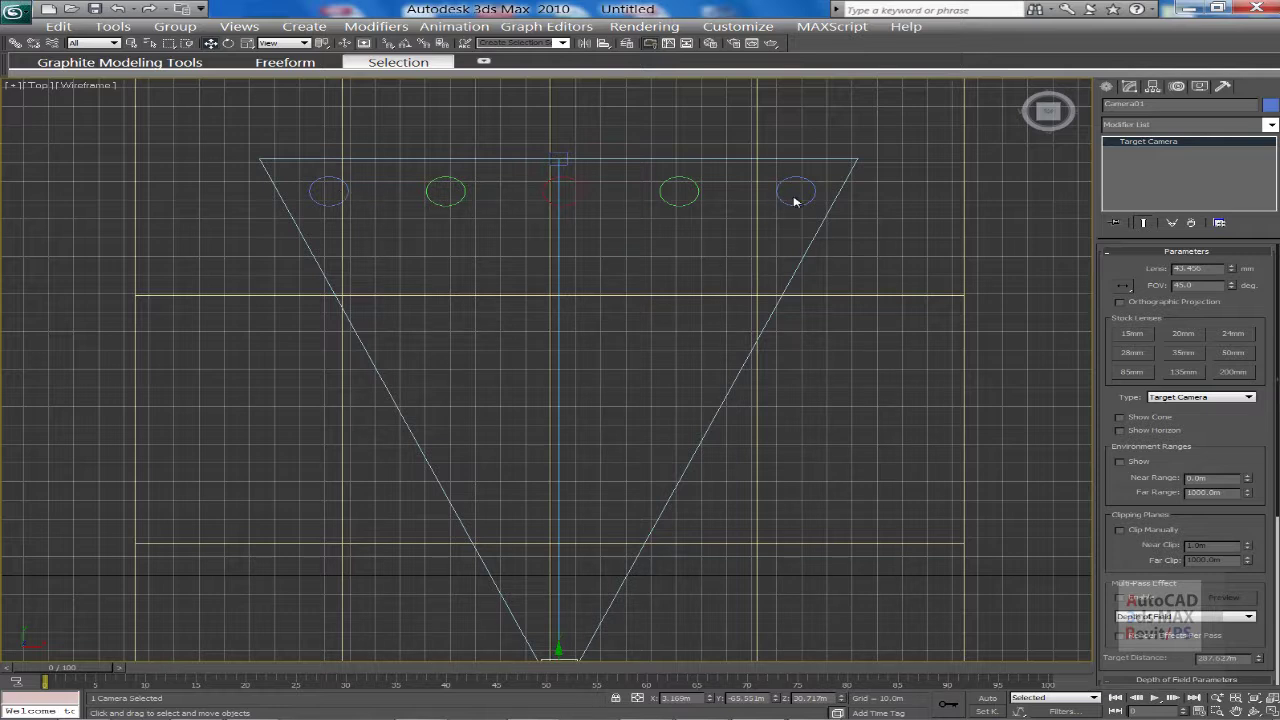
Reselect the camera and look at the cylinders through its camera view
left_click(694, 343)
middle_click_drag(643, 354, 600, 305)
scroll(598, 308, "down", 2)
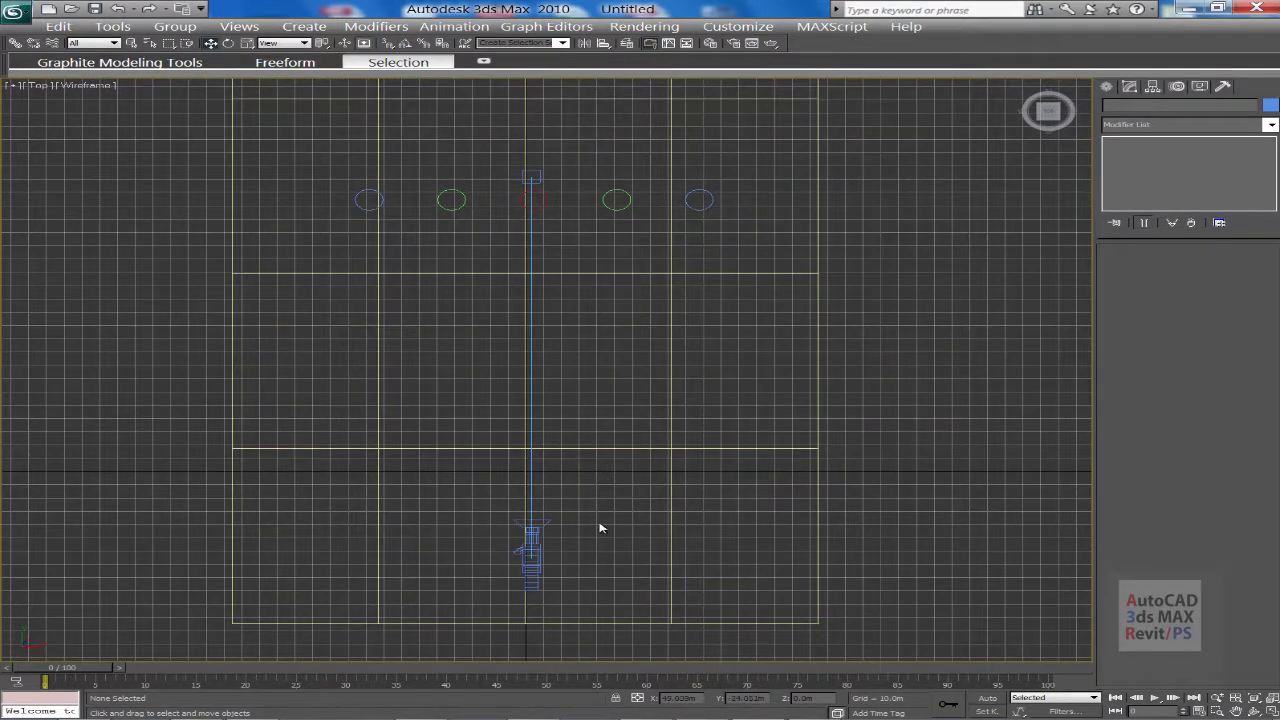
left_click(535, 552)
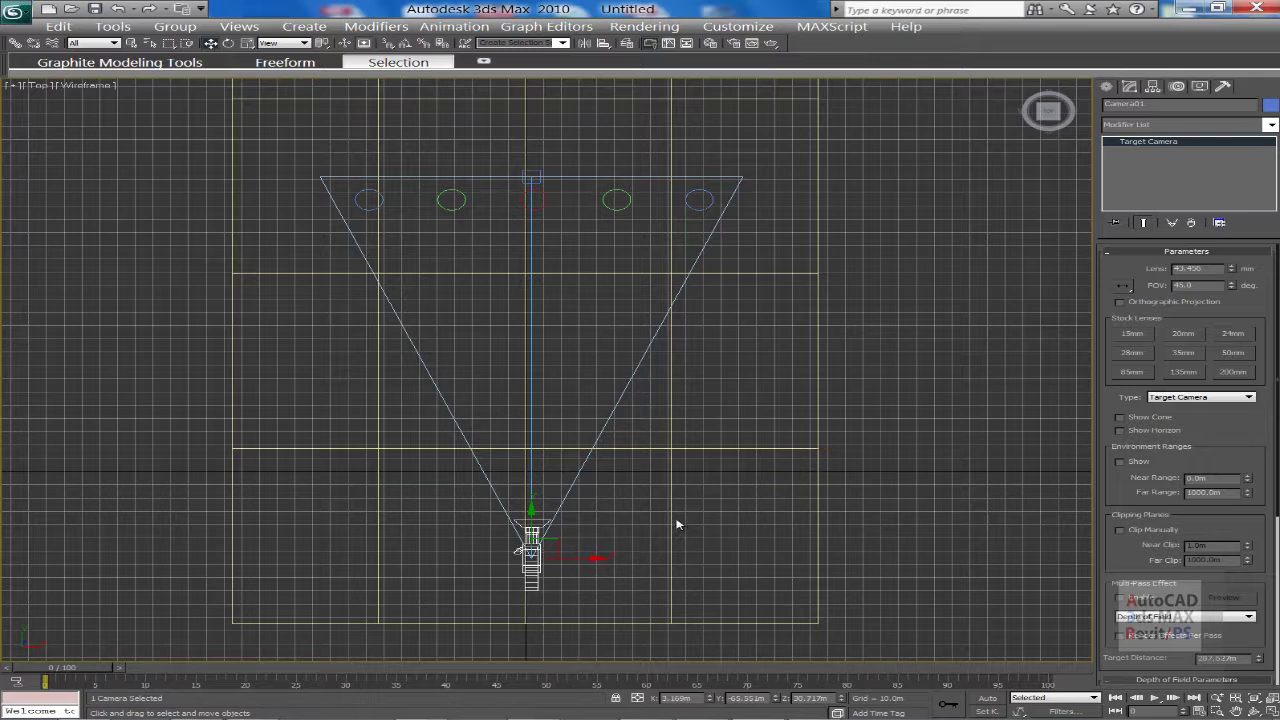
key("c")
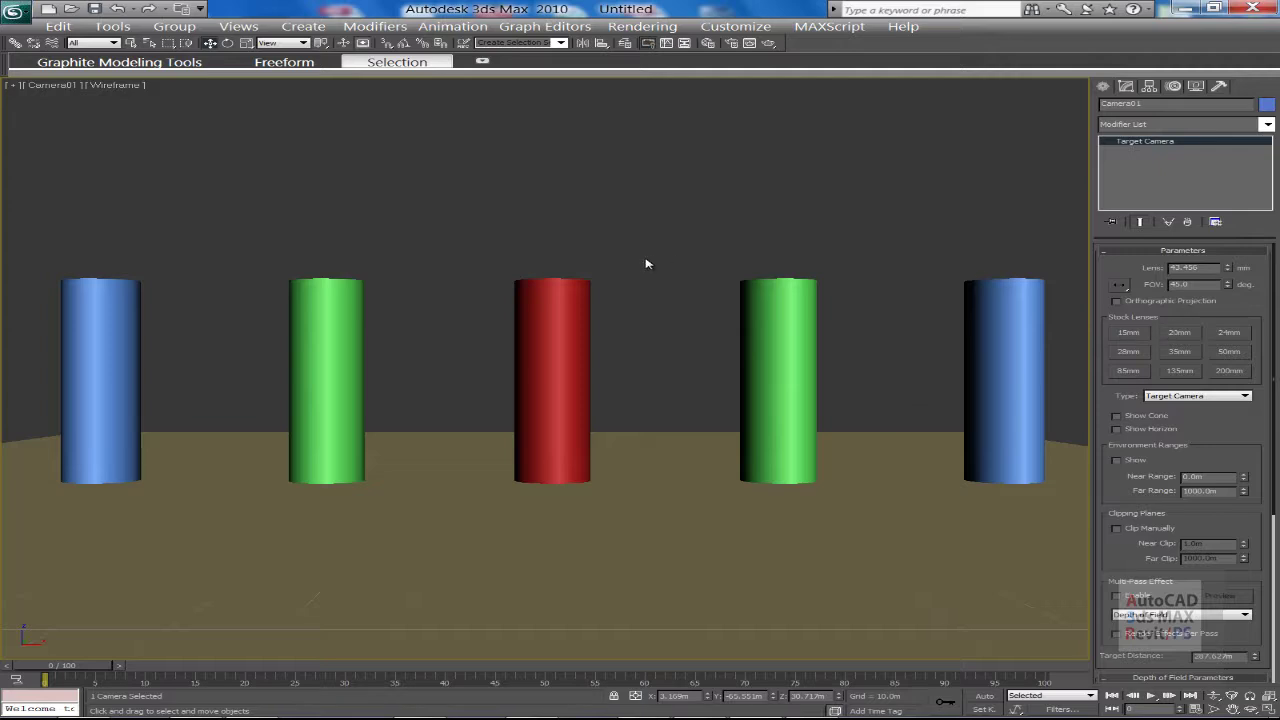
Return from the camera view to the Top view in wireframe display and deselect the camera
key("t")
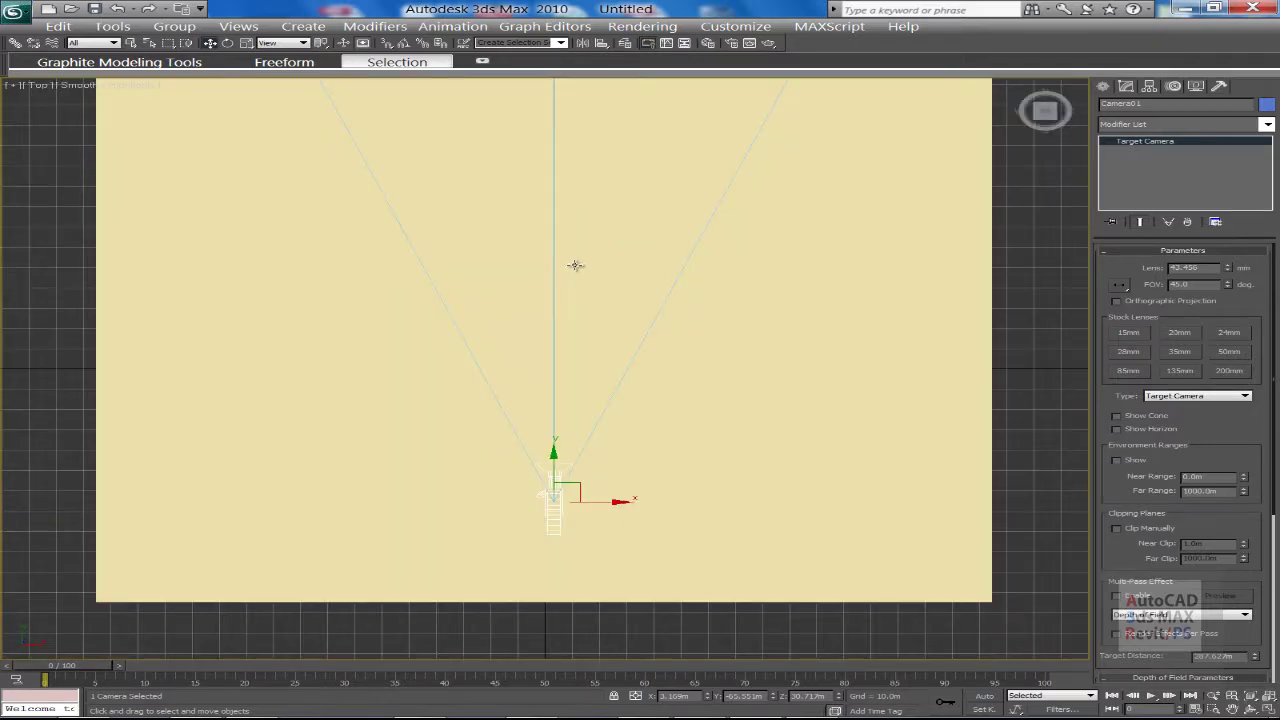
scroll(537, 277, "down", 3)
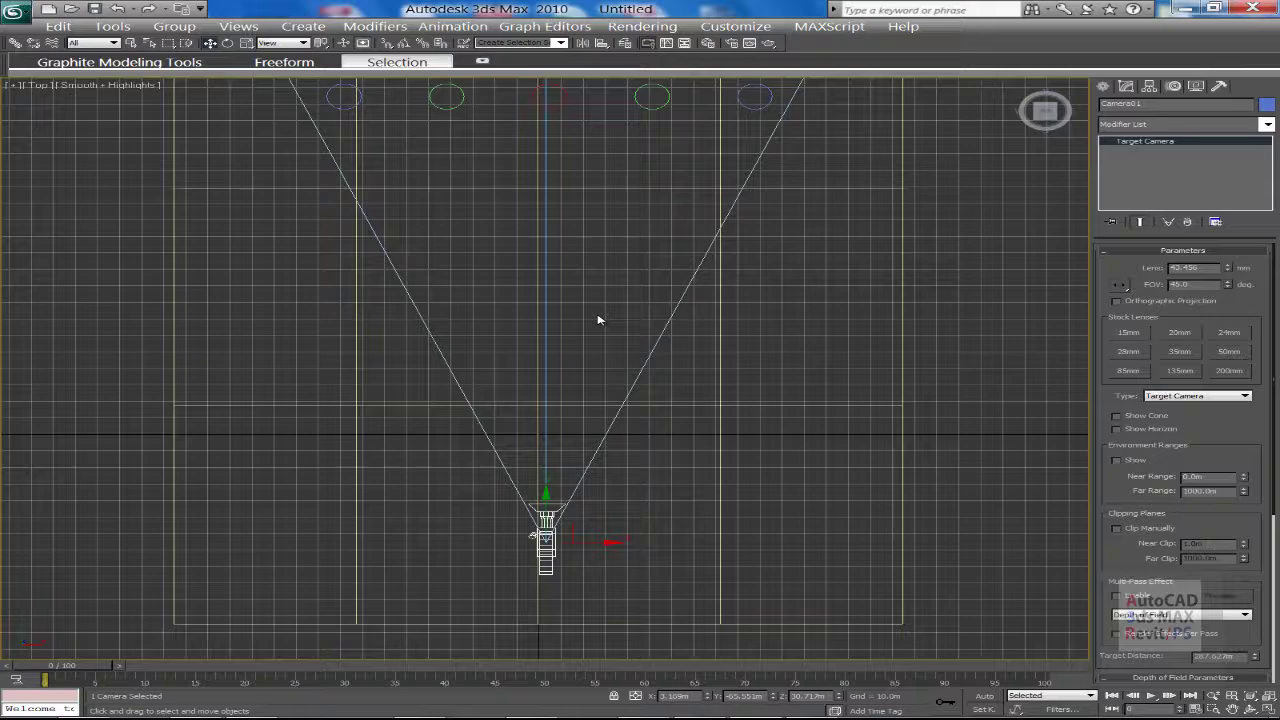
key("F3")
middle_click_drag(600, 320, 598, 308)
scroll(612, 390, "down", 2)
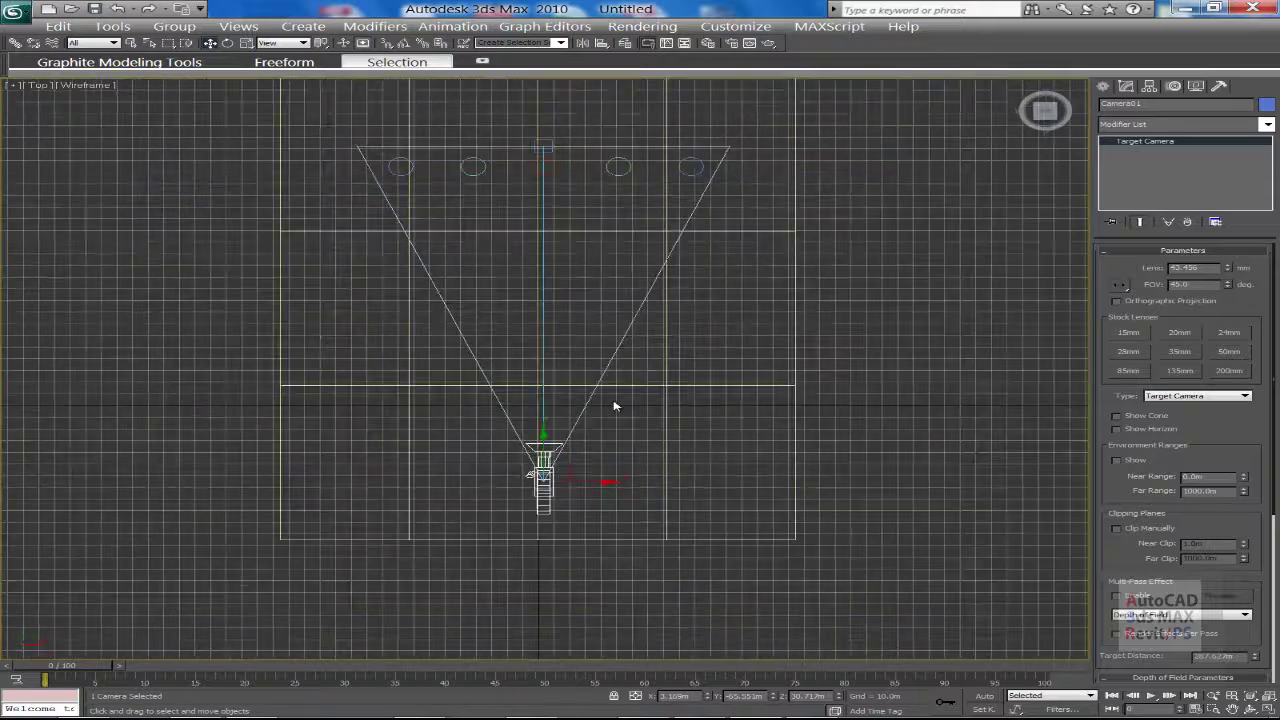
left_click(568, 503)
scroll(546, 461, "up", 1)
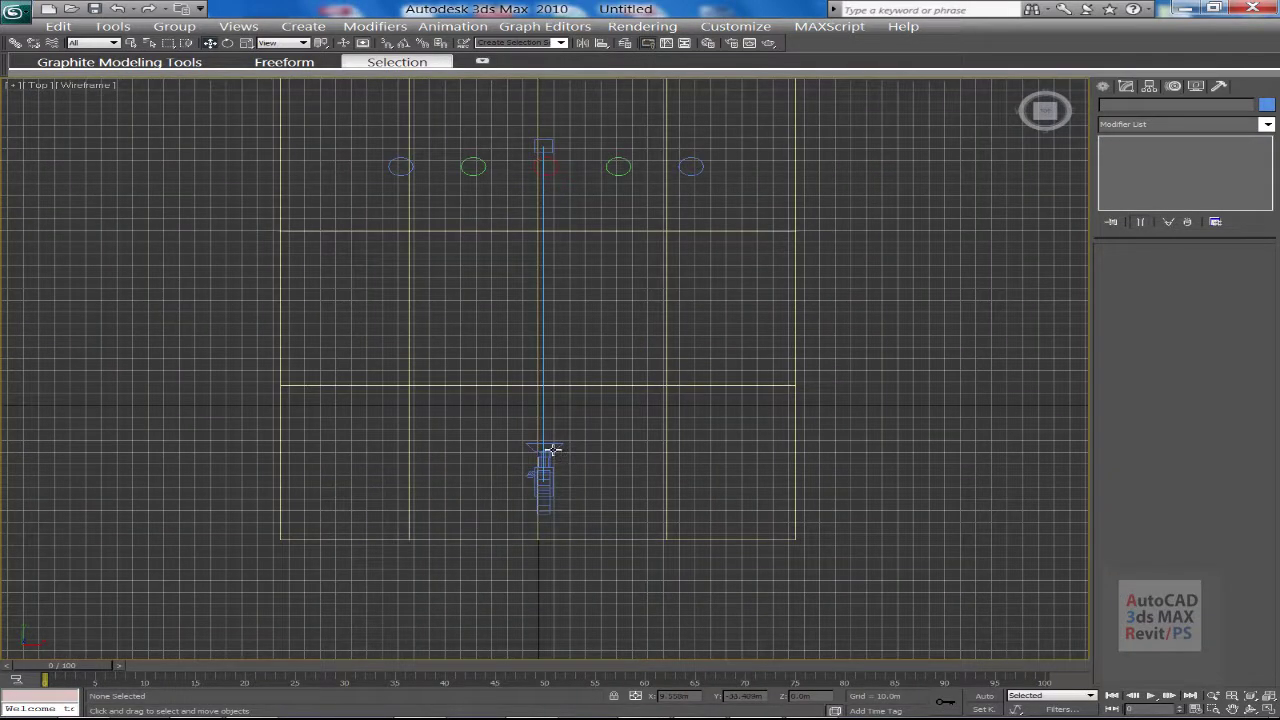
Select the camera and set its field of view to 35 degrees
left_click(547, 451)
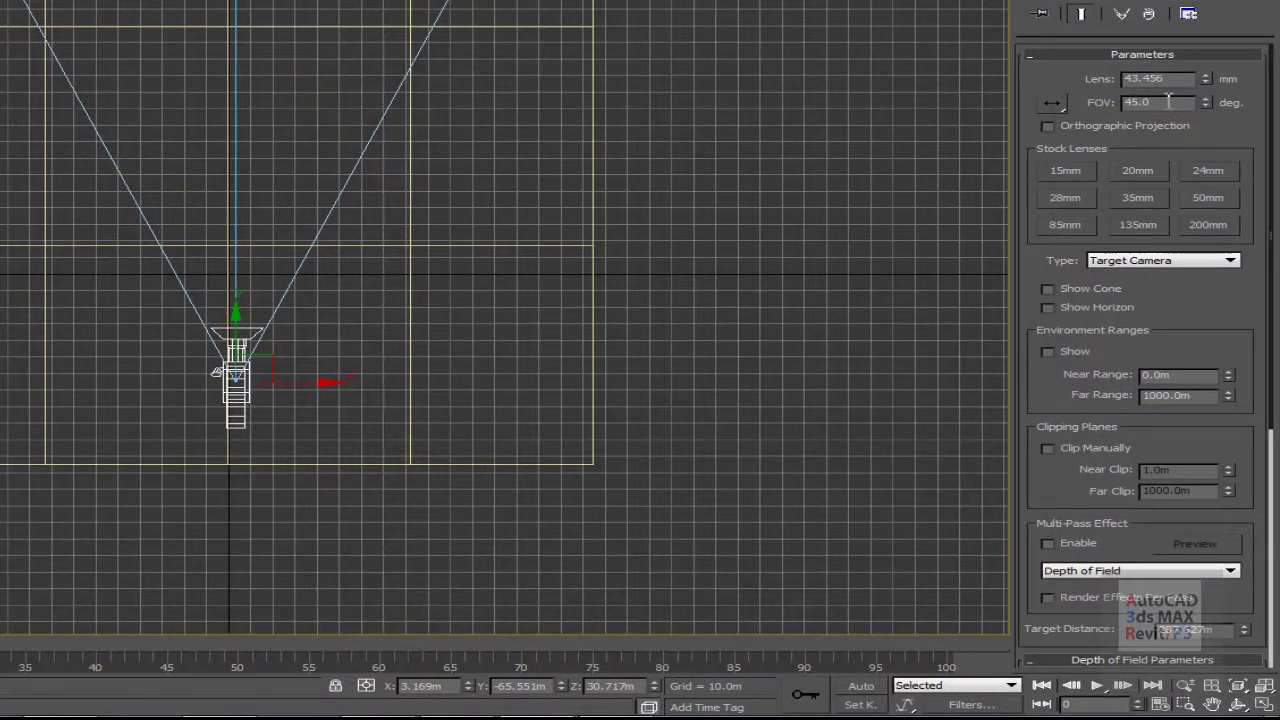
double_click(1168, 102)
type("35")
key("Return")
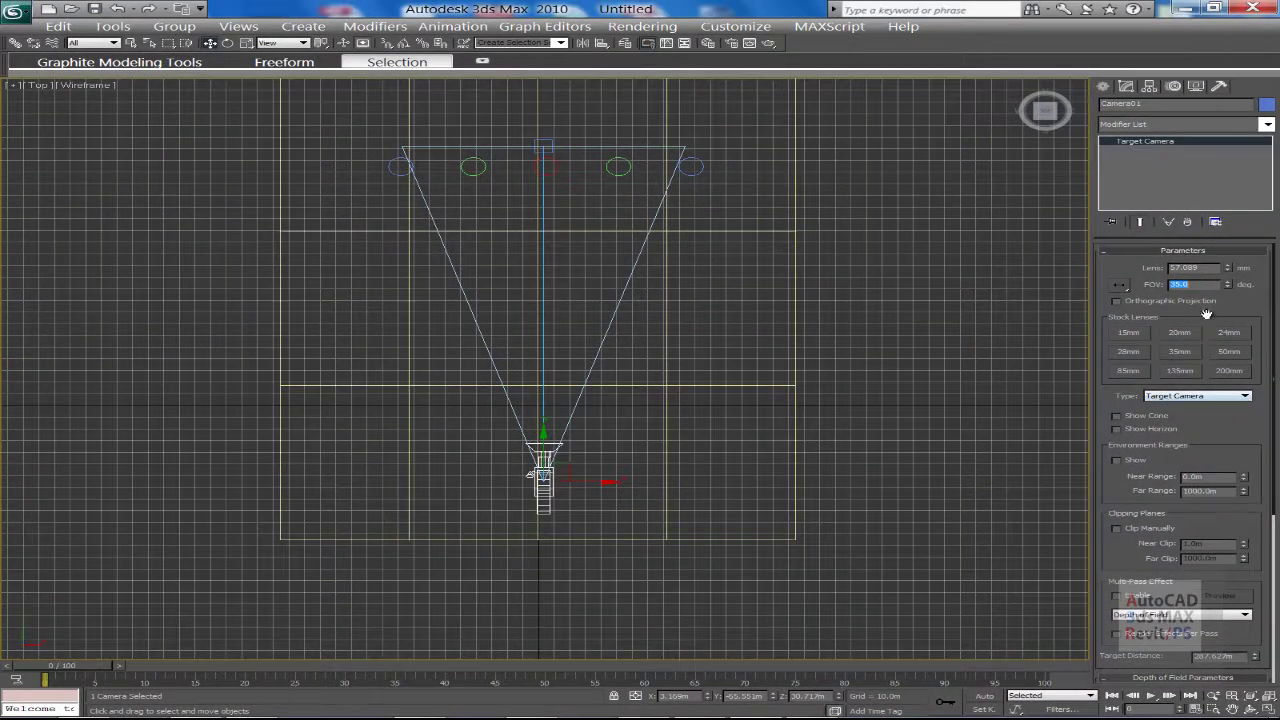
Reduce the camera's field of view to 32 degrees and look at the cylinders through the camera in shaded display
left_click_drag(1228, 288, 1228, 295)
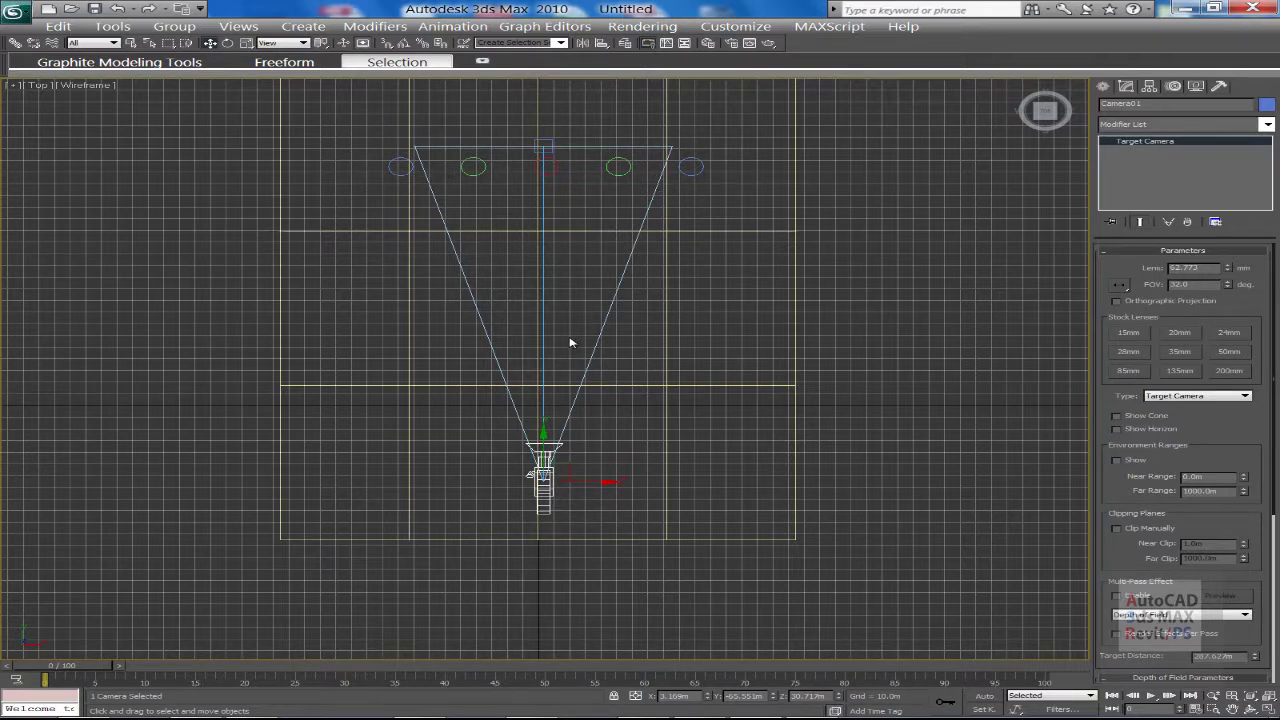
left_click(612, 426)
left_click(545, 488)
key("c")
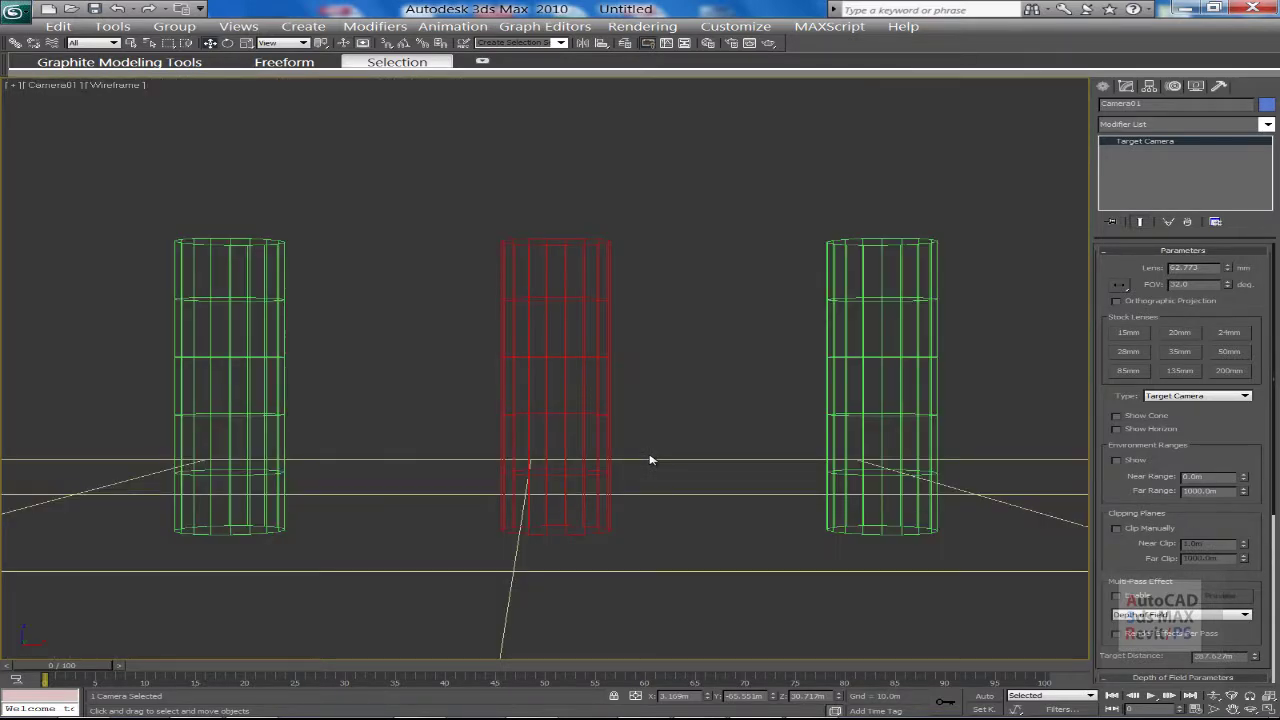
key("F3")
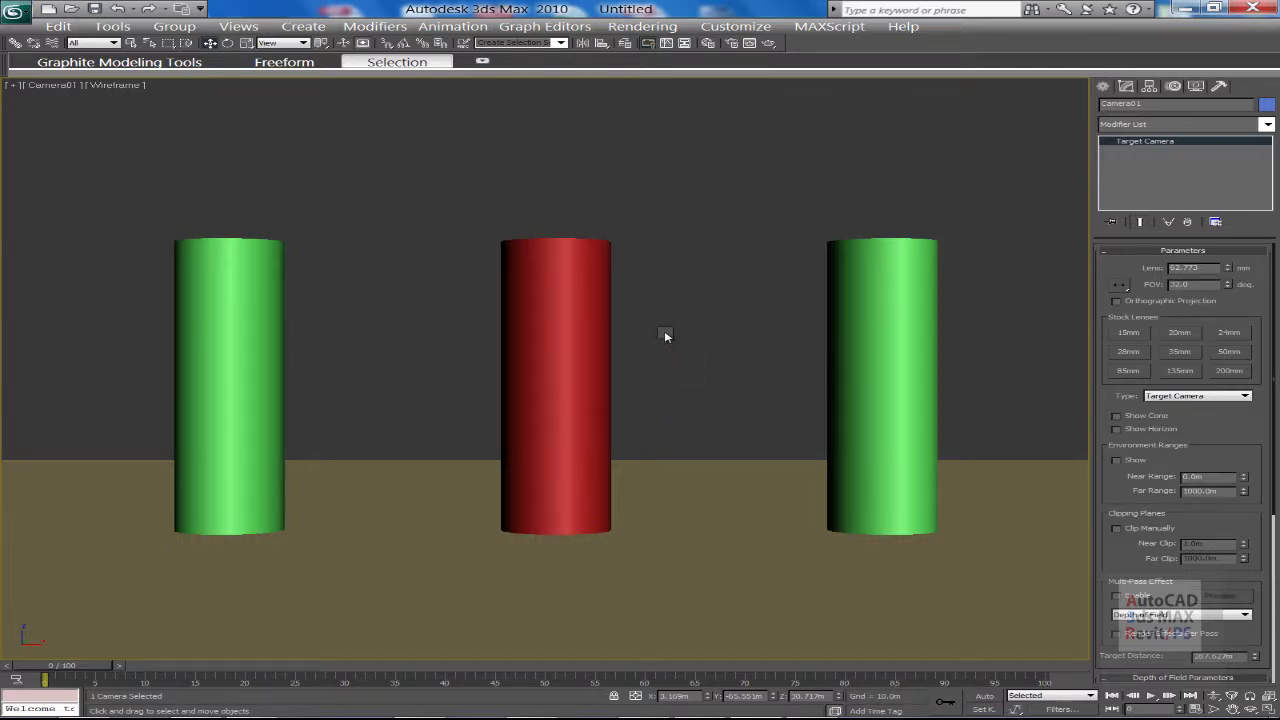
In the Top view in wireframe display, move the camera together with its target about 6.5 m in the negative X direction
key("t")
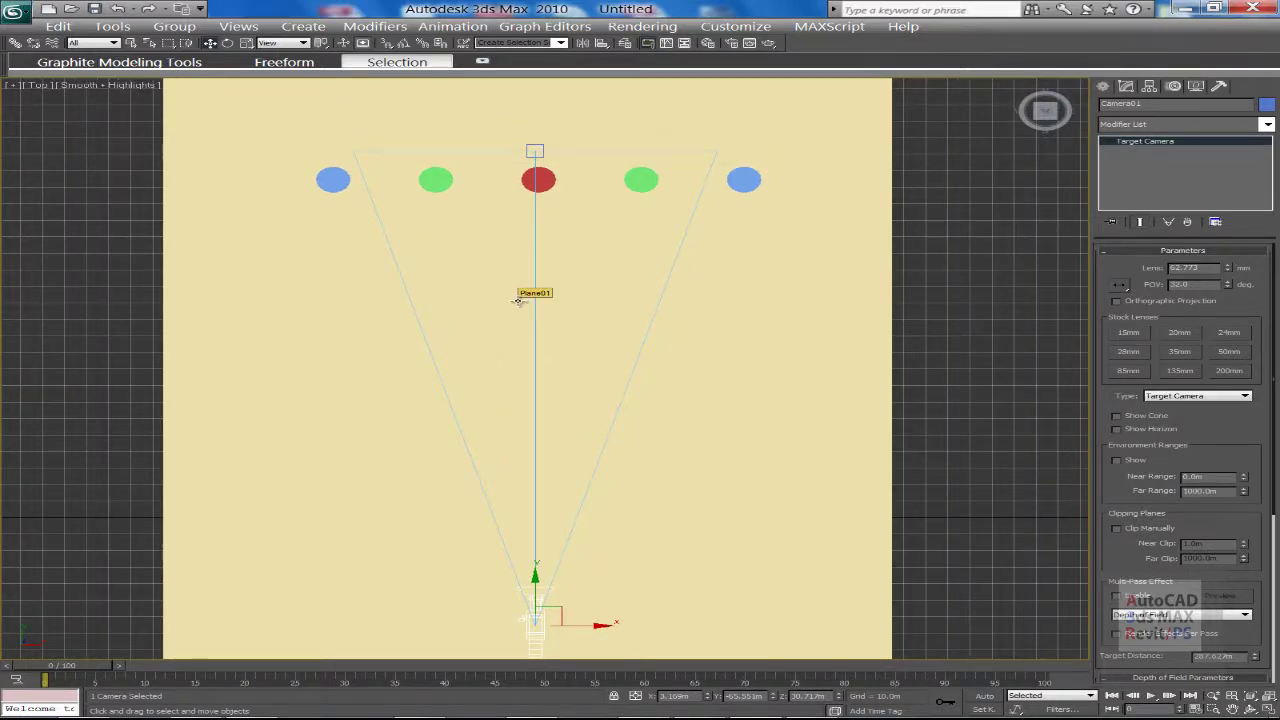
key("F3")
left_click(626, 566)
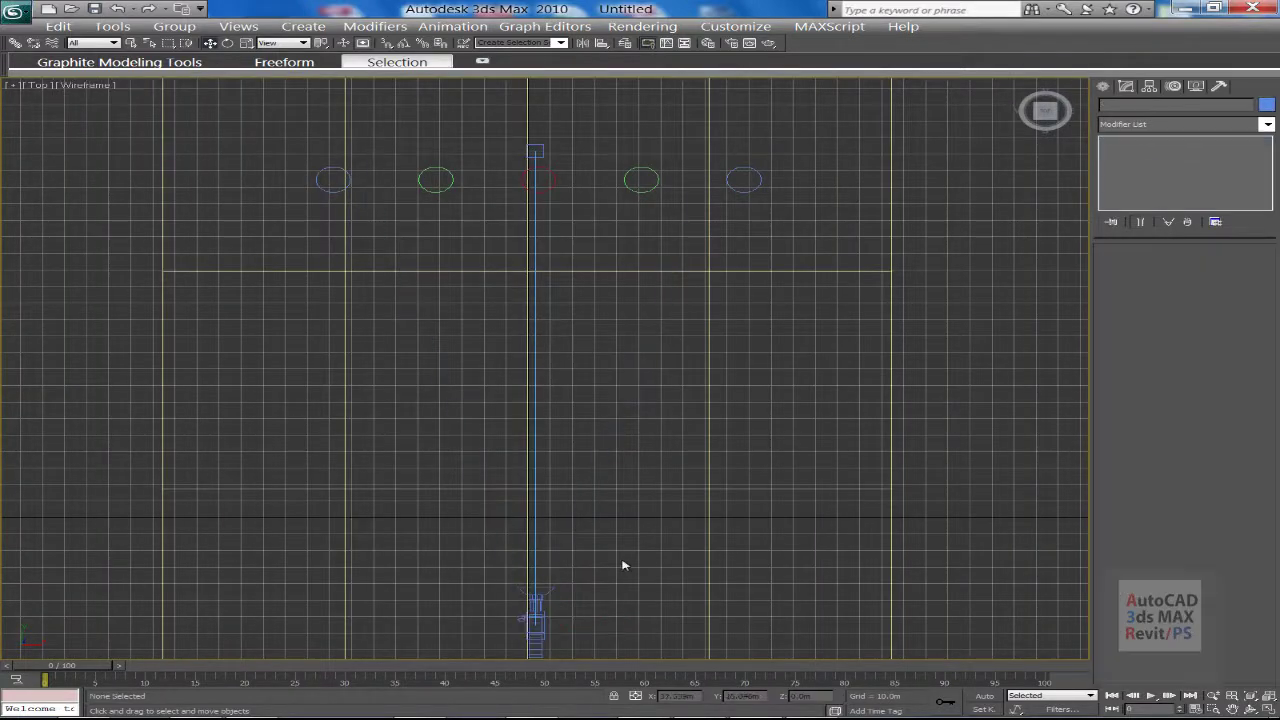
left_click(537, 613)
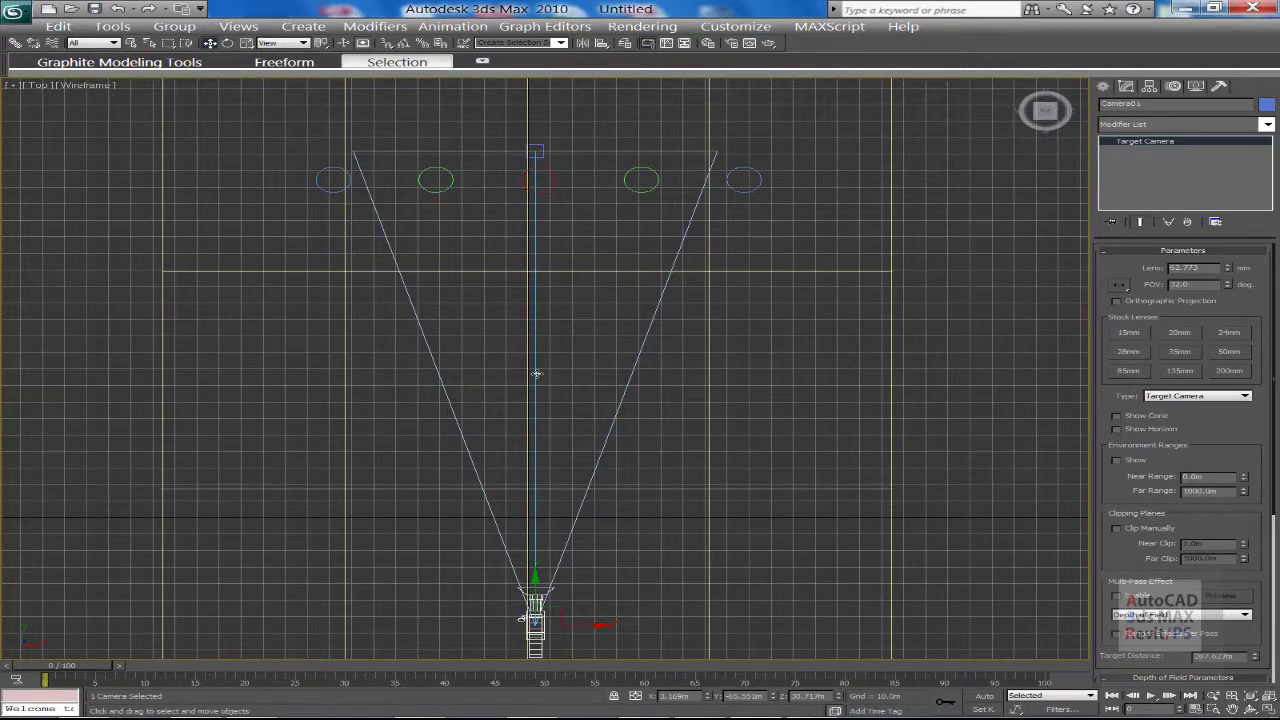
left_click(536, 373)
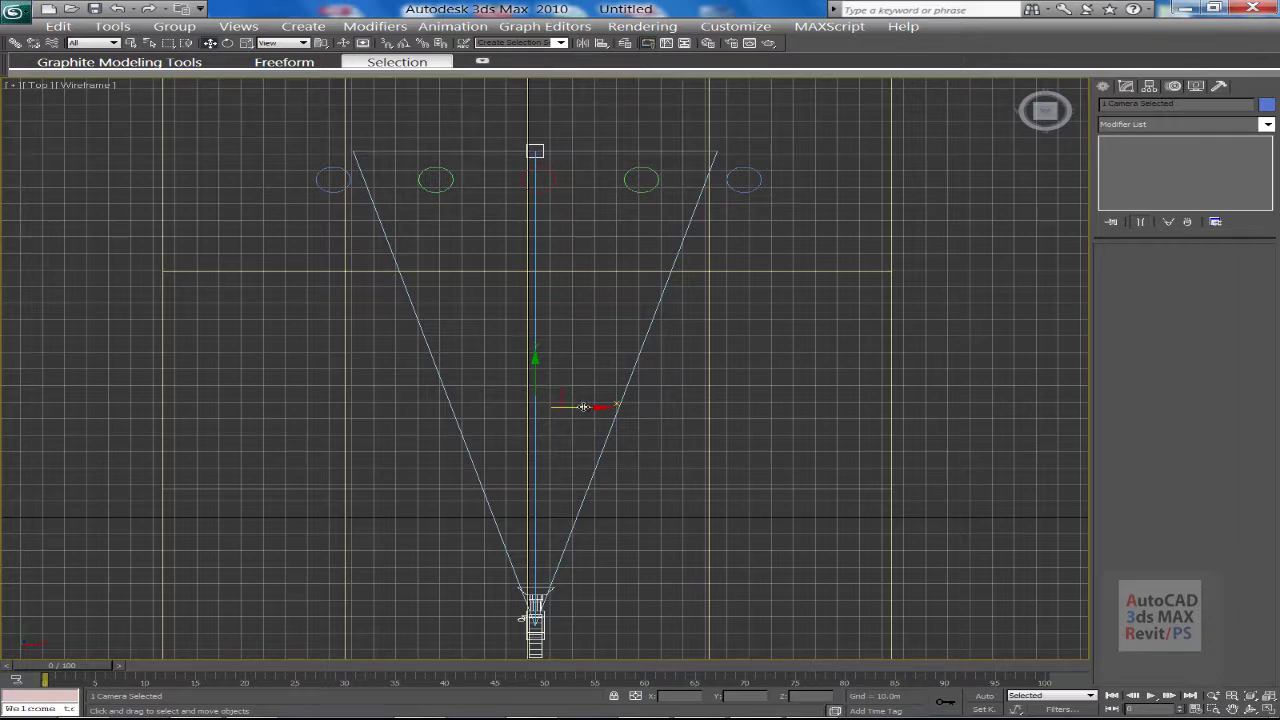
left_click_drag(583, 407, 570, 408)
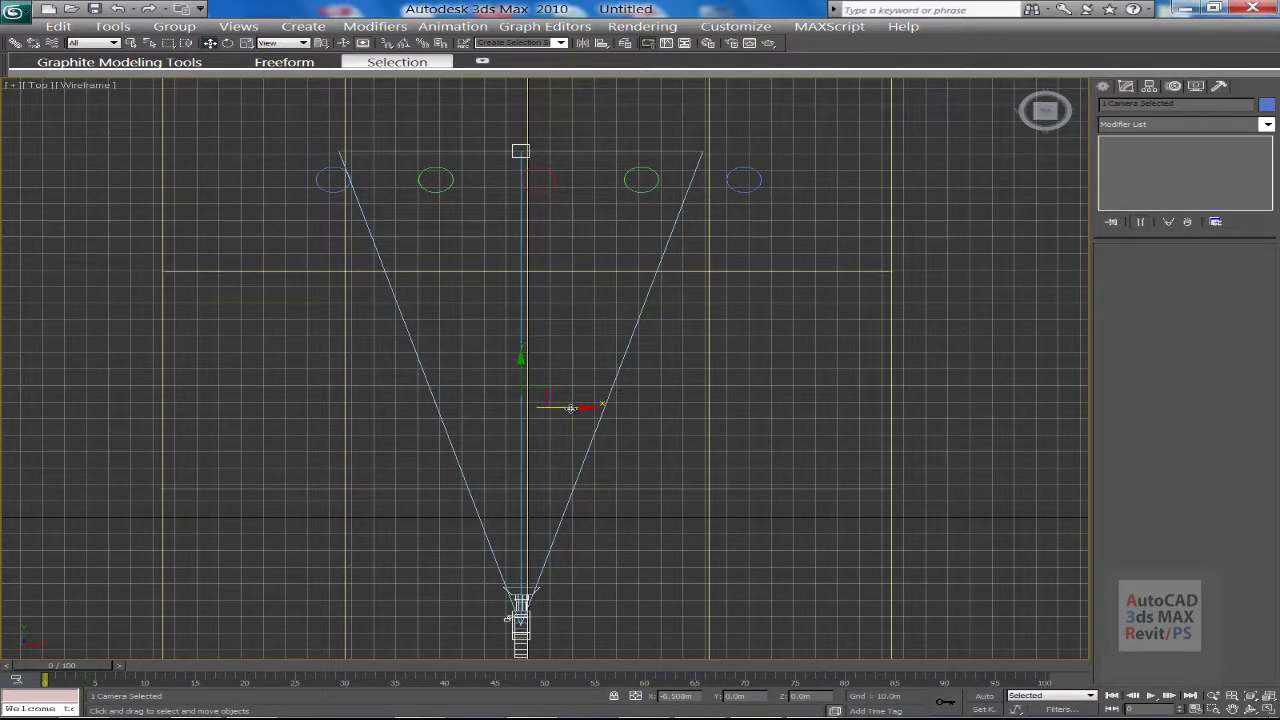
Examine up close where the edge of the camera's field of view cone crosses the leftmost blue cylinder
scroll(449, 343, "up", 6)
middle_click_drag(449, 343, 497, 420)
scroll(497, 420, "up", 4)
scroll(386, 366, "up", 1)
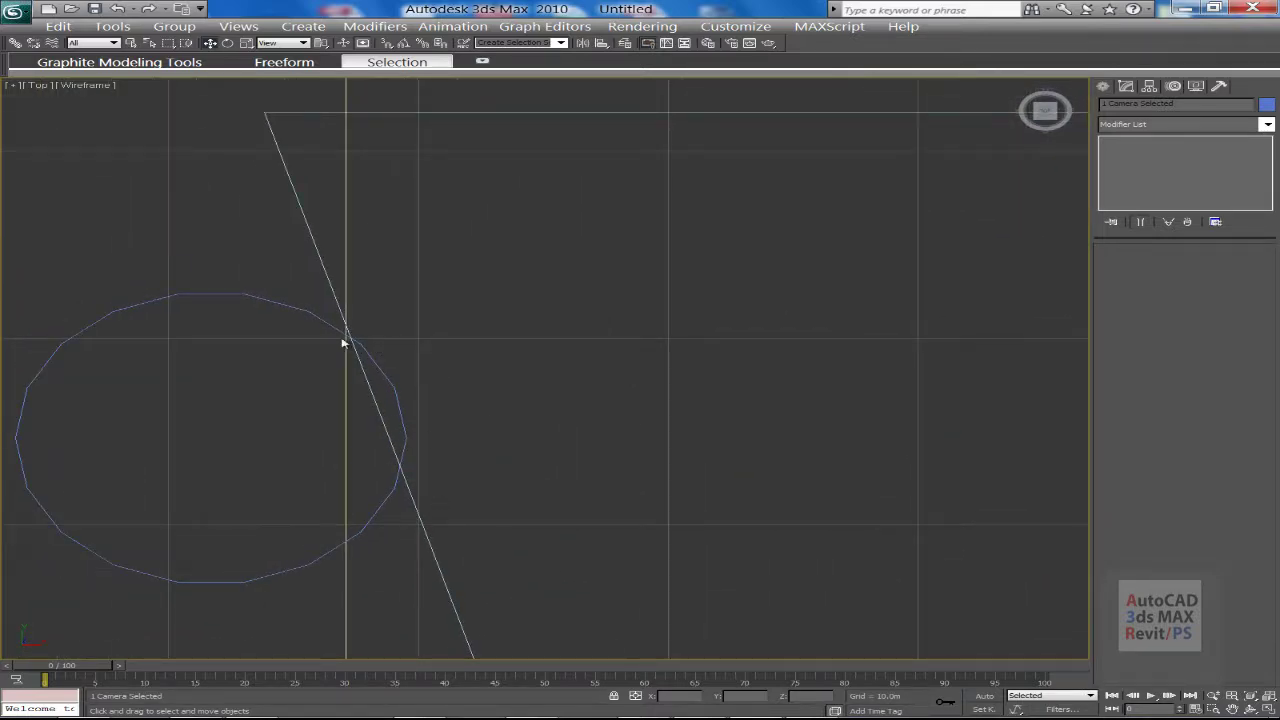
scroll(463, 486, "down", 8)
middle_click_drag(490, 428, 416, 214)
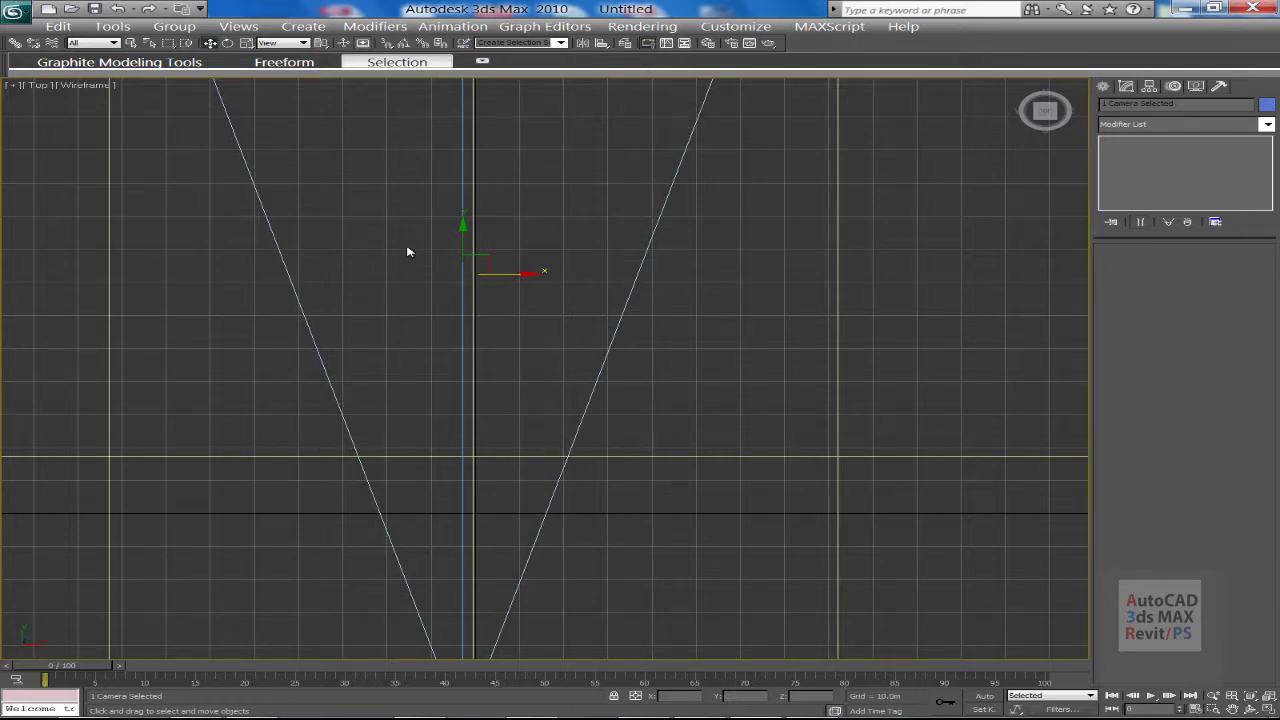
middle_click_drag(409, 251, 570, 492)
middle_click_drag(355, 201, 490, 406)
middle_click_drag(625, 489, 535, 334)
middle_click_drag(753, 620, 666, 483)
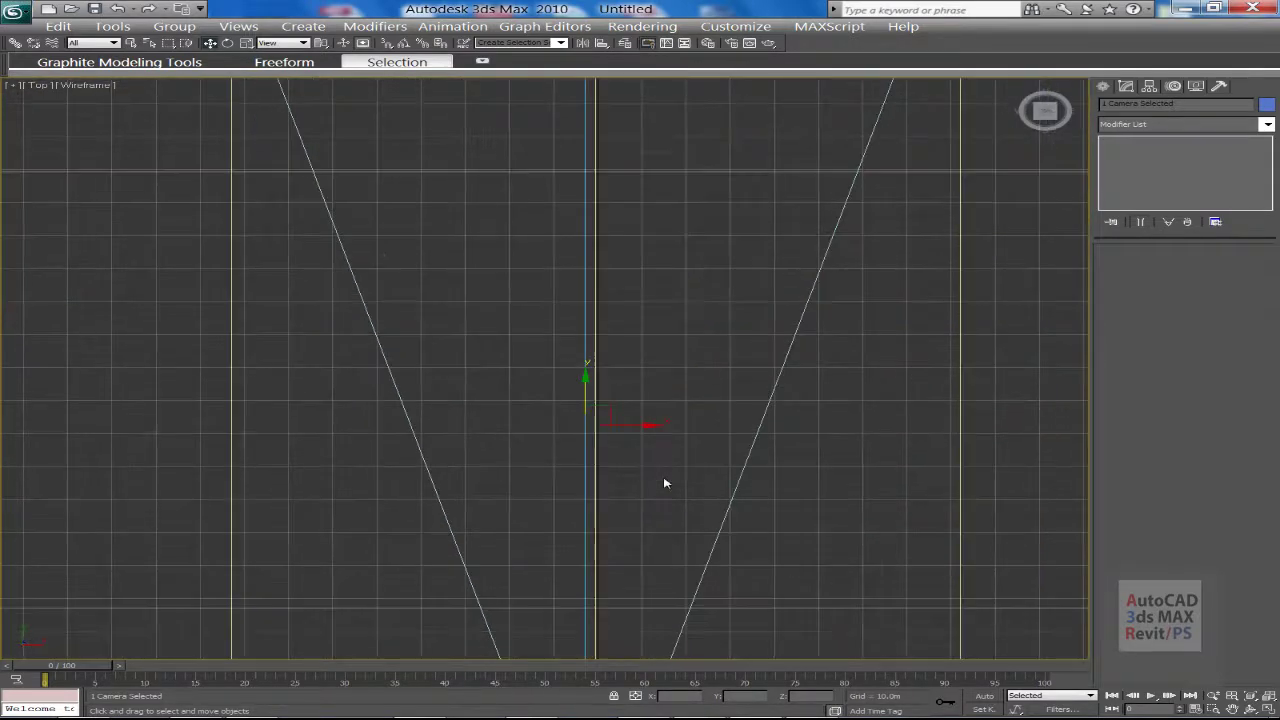
scroll(271, 114, "up", 2)
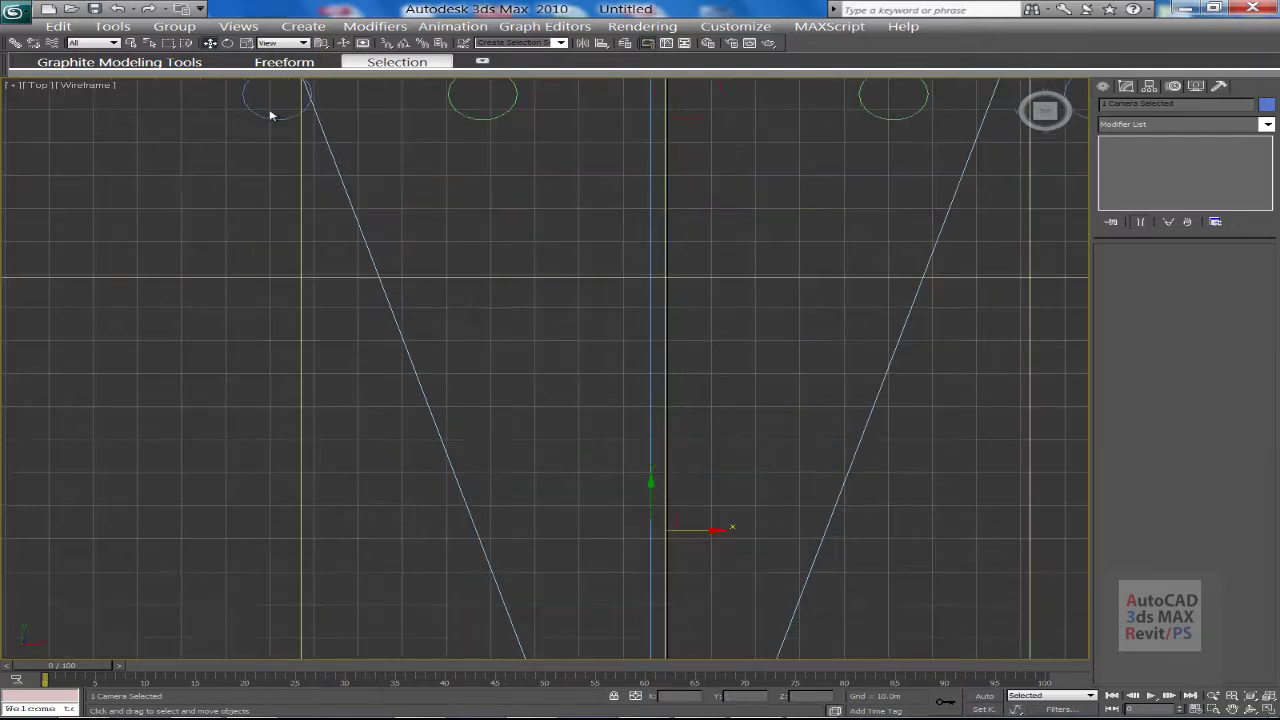
middle_click_drag(271, 114, 357, 234)
scroll(474, 351, "up", 5)
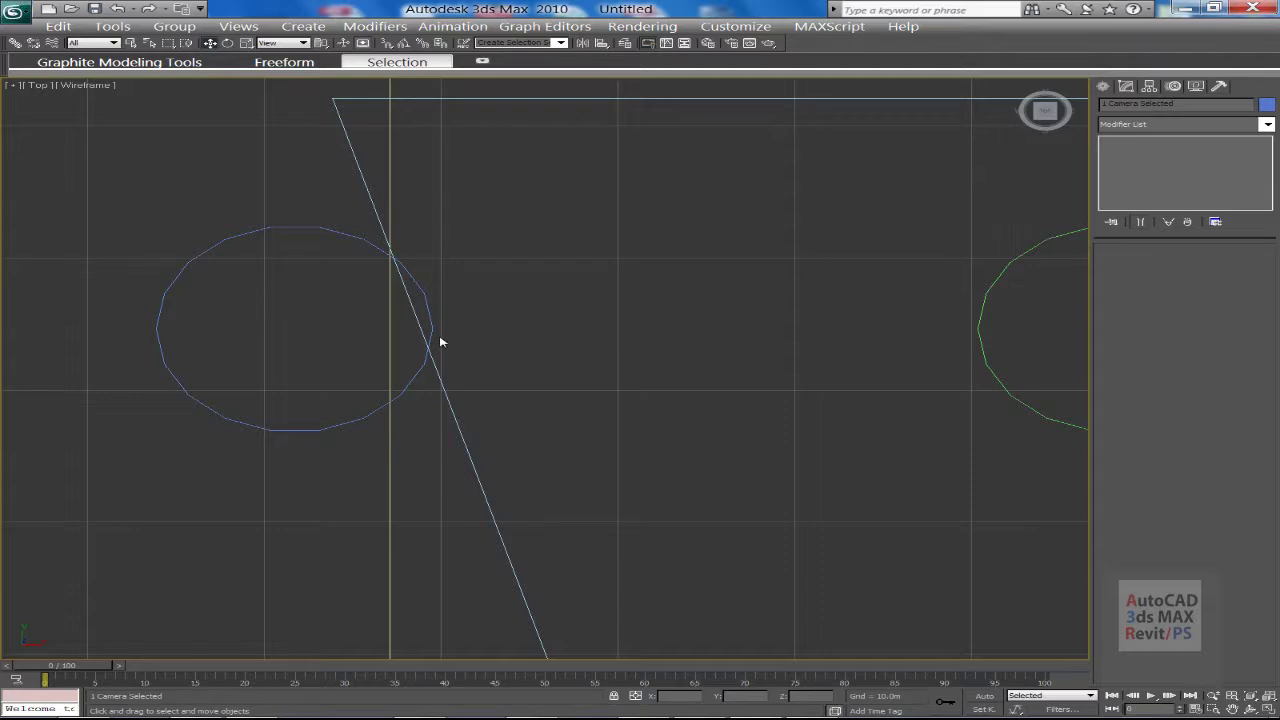
scroll(440, 343, "down", 8)
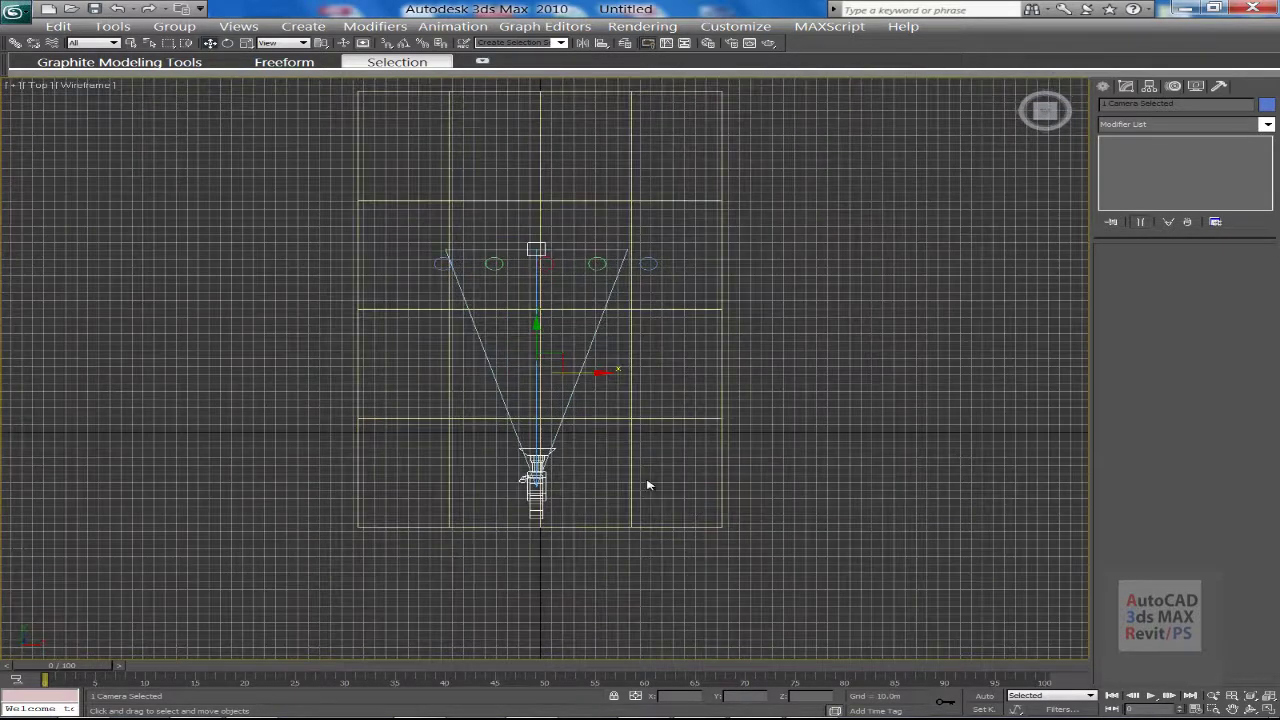
Reselect the camera with its target and check through the camera view how much of the leftmost blue cylinder it covers
left_click(564, 487)
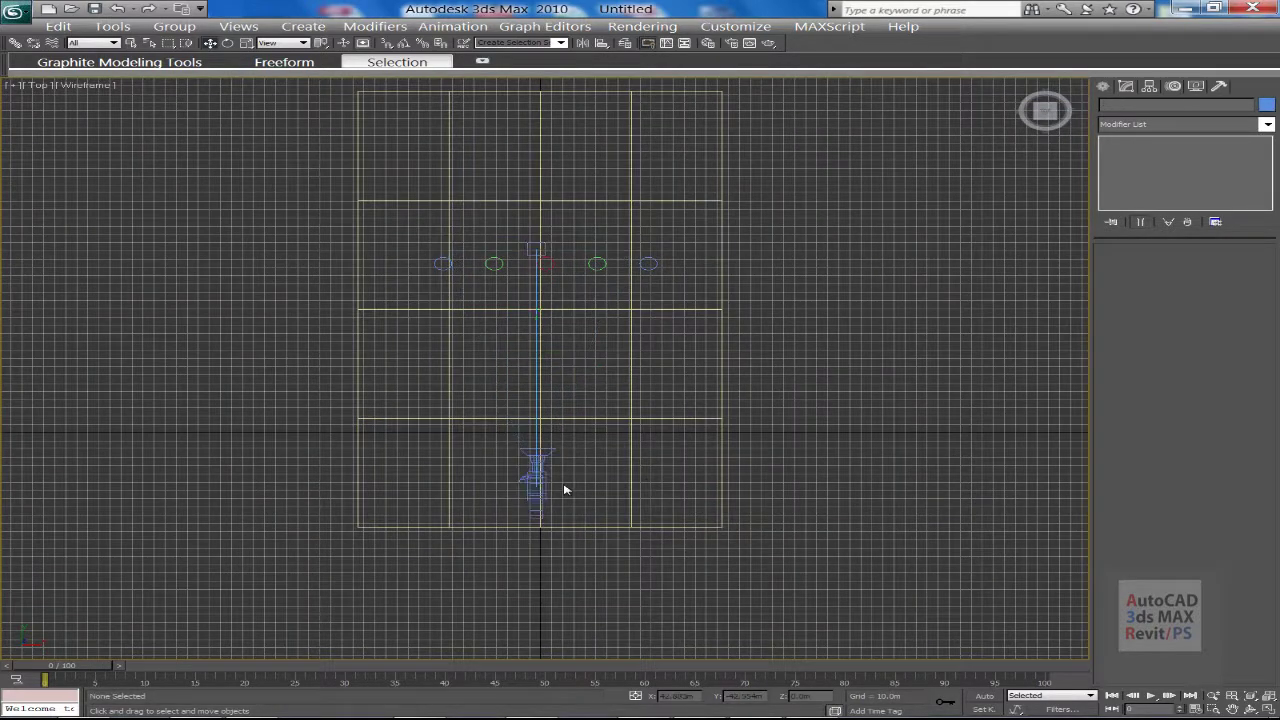
left_click(536, 483)
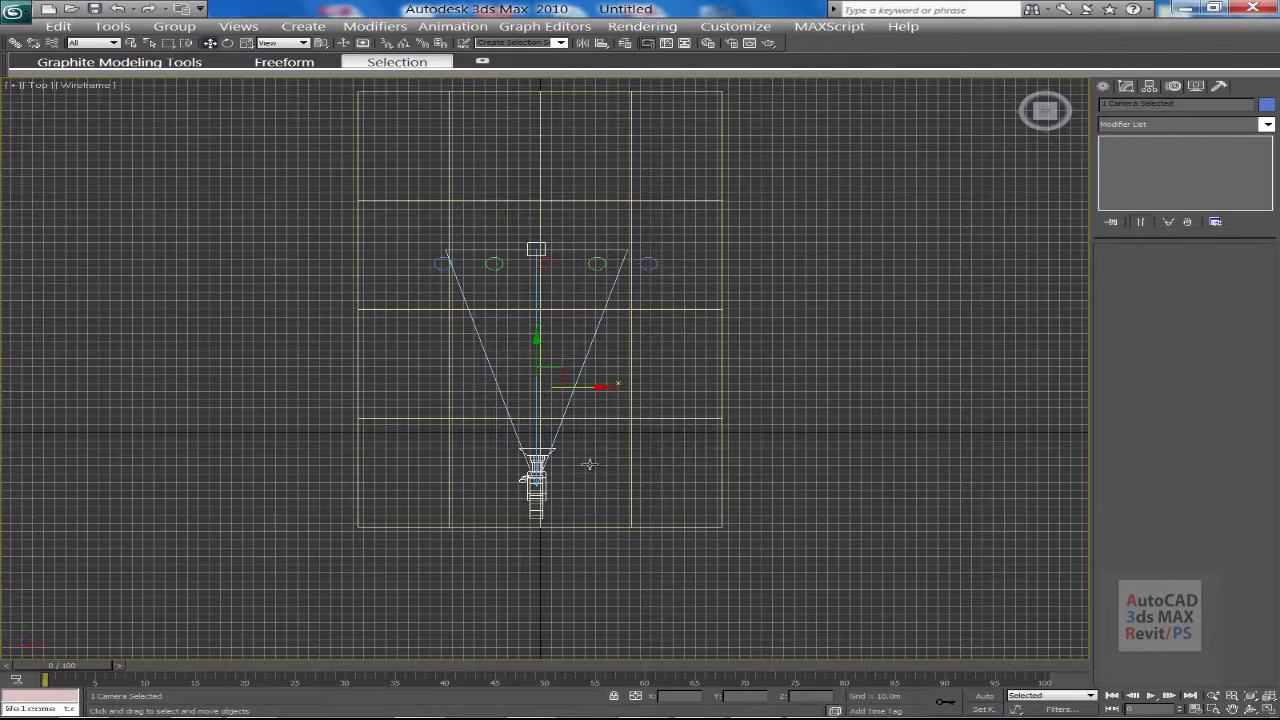
key("c")
key("F3")
key("F3")
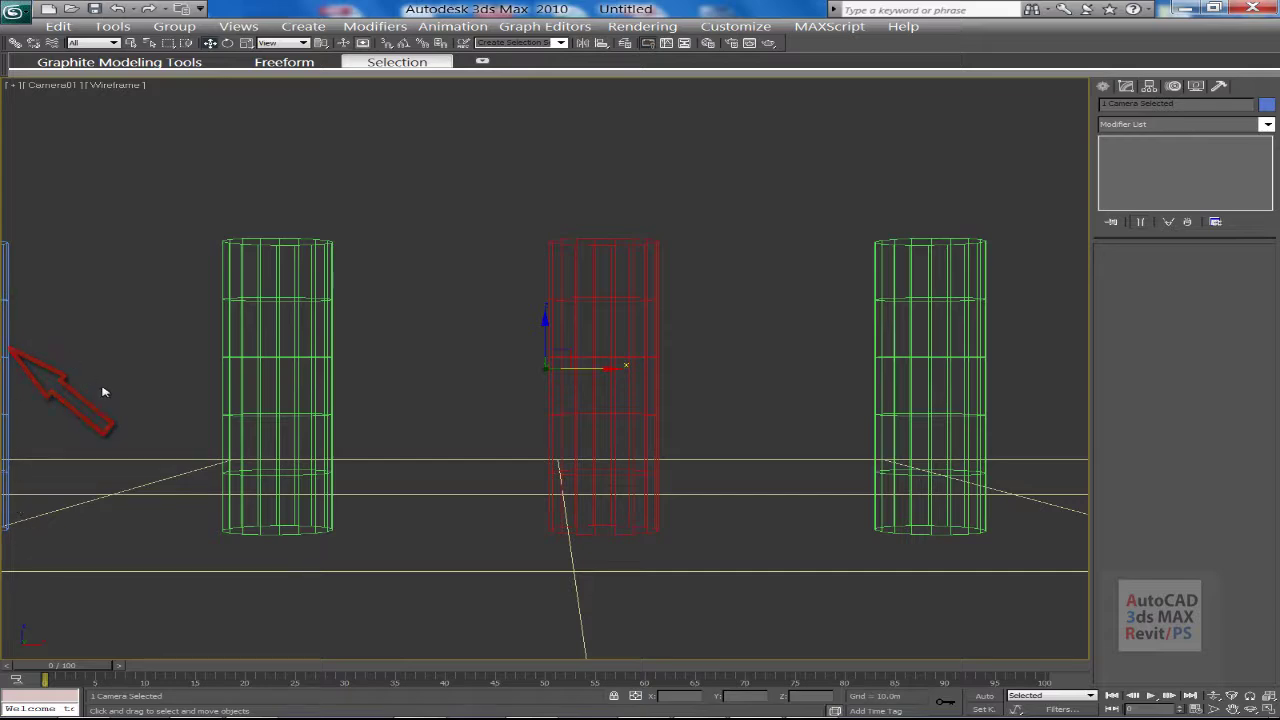
Return to the Top view and move the camera with its target along positive X, just past the red cylinder's center
key("t")
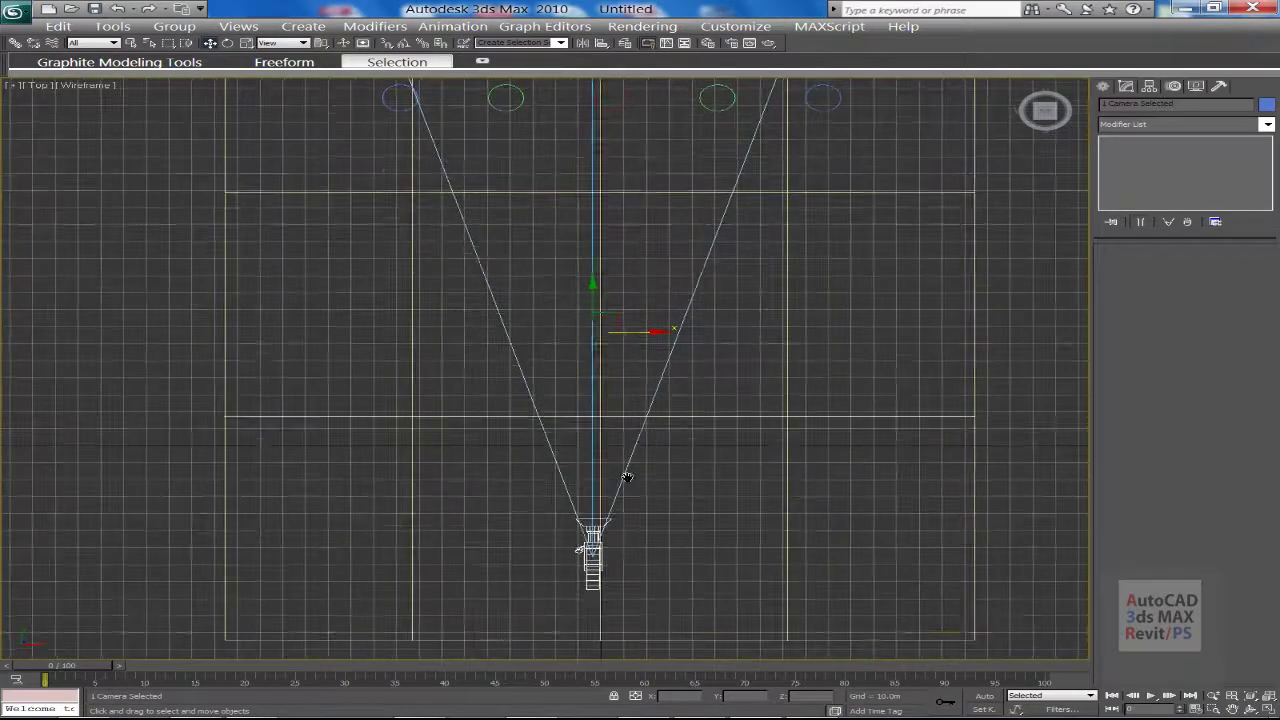
scroll(600, 430, "down", 2)
left_click(563, 434)
left_click(566, 430)
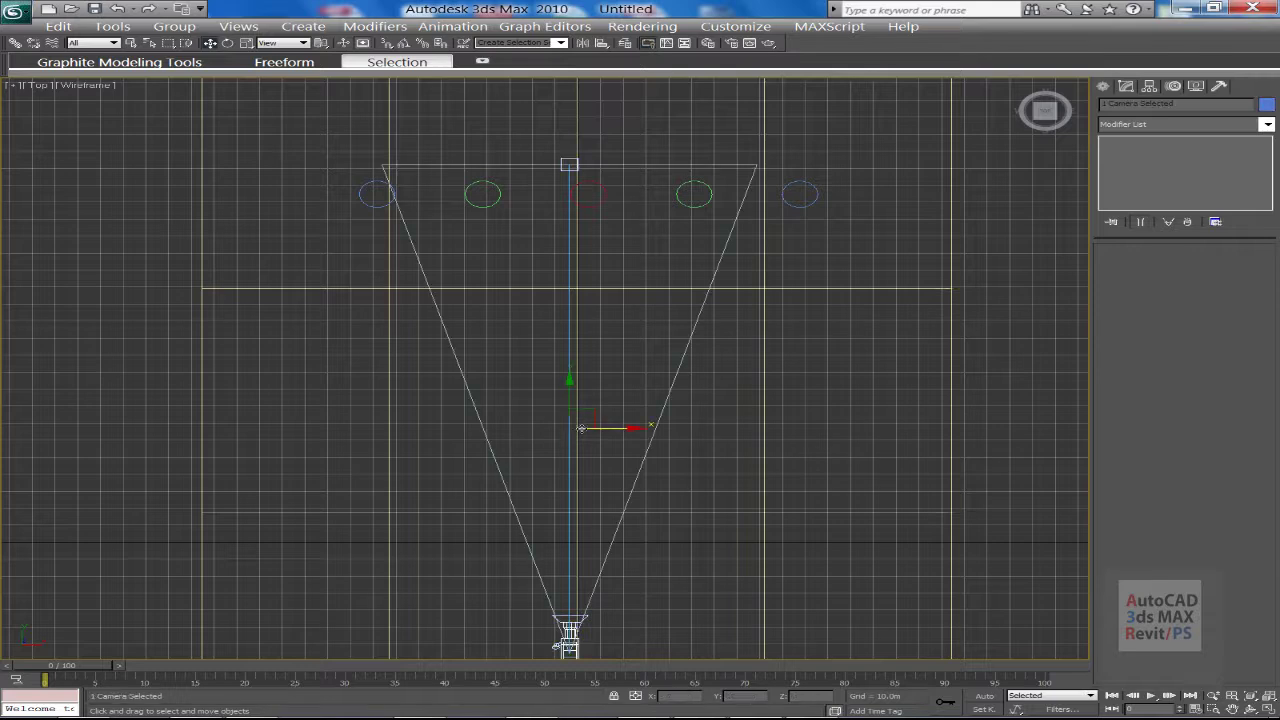
left_click_drag(601, 429, 636, 430)
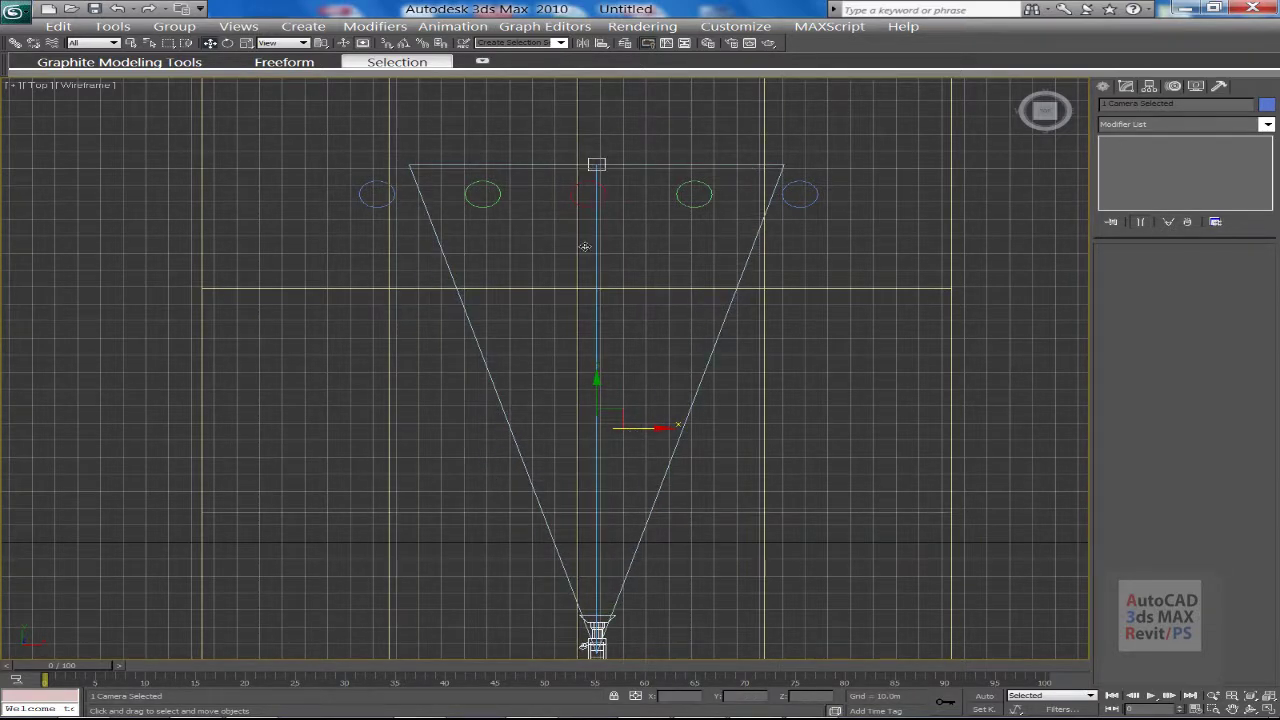
Select only the camera and narrow its field of view to 7 degrees
left_click(662, 283)
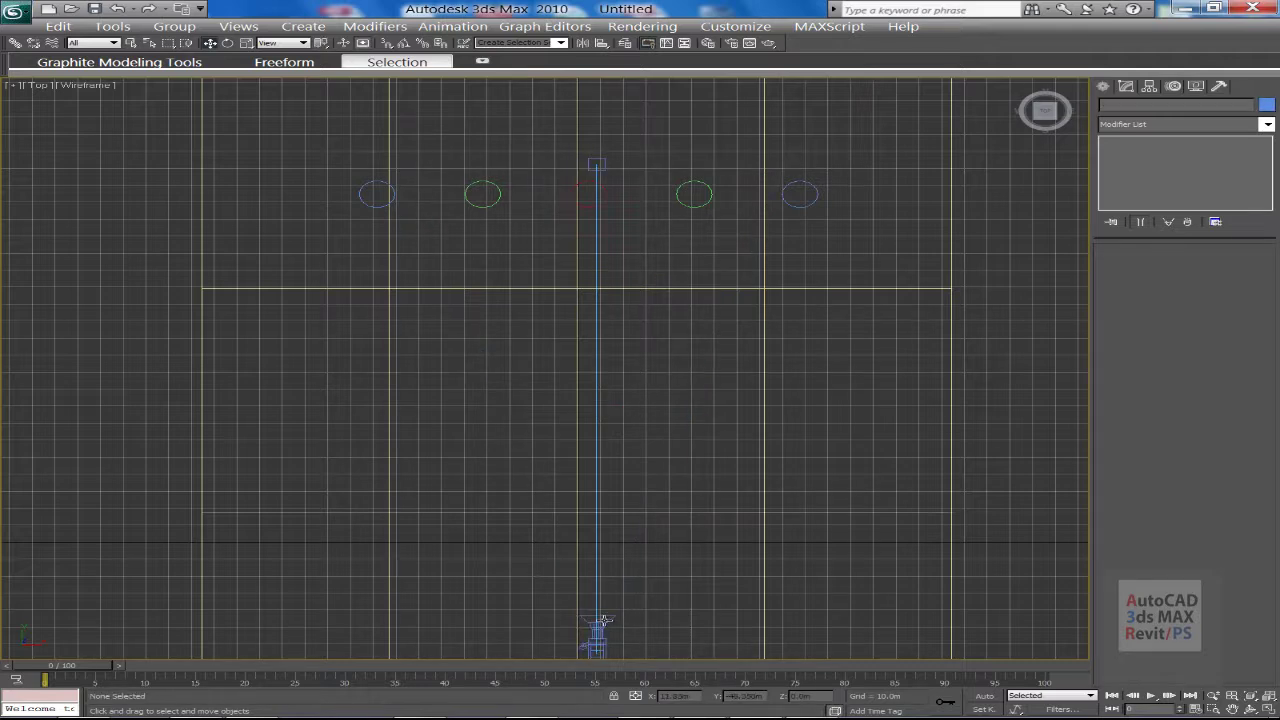
left_click(597, 625)
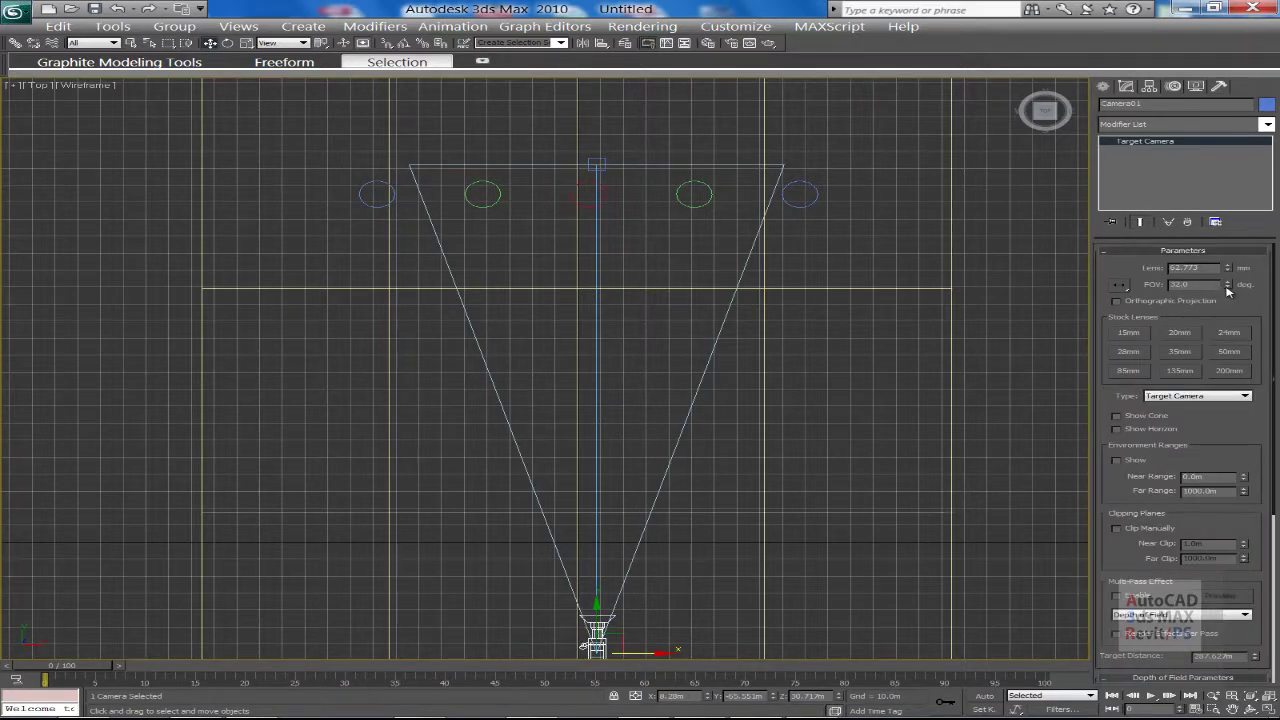
left_click_drag(1227, 285, 1228, 300)
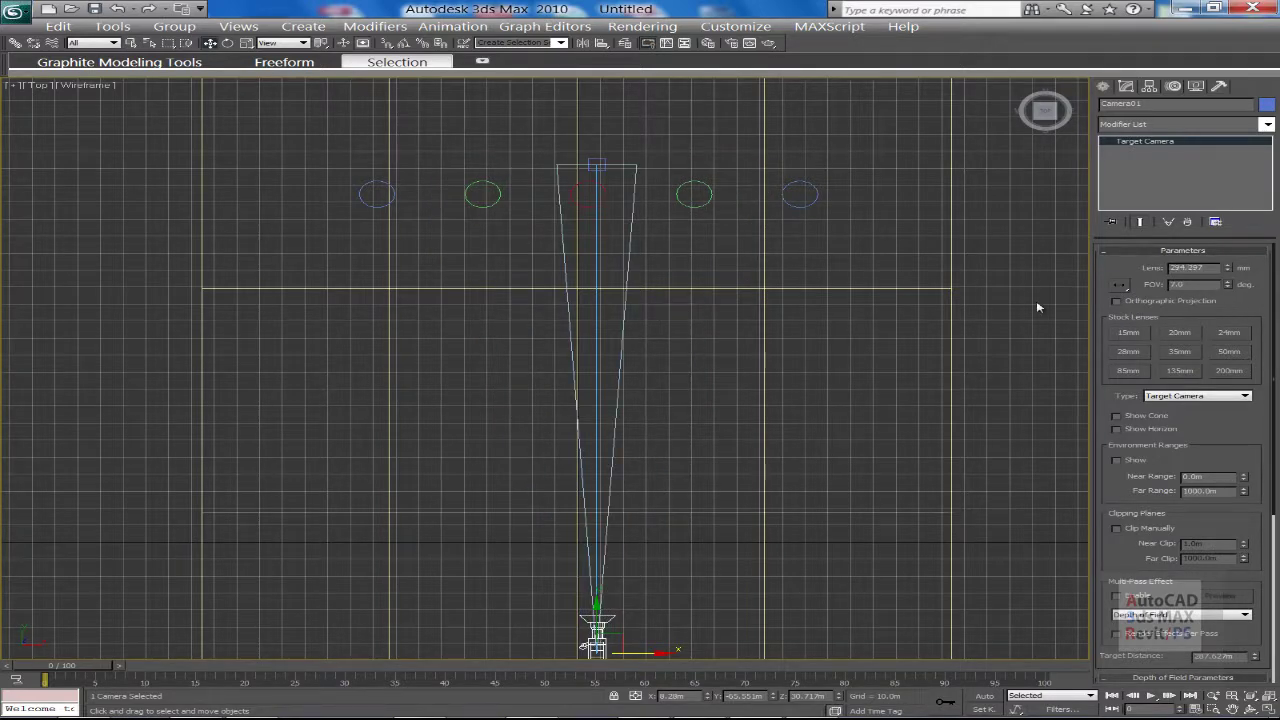
Examine the narrowed cone, reselect the camera and look at the red cylinder through its view in shaded display
middle_click_drag(683, 431, 667, 499)
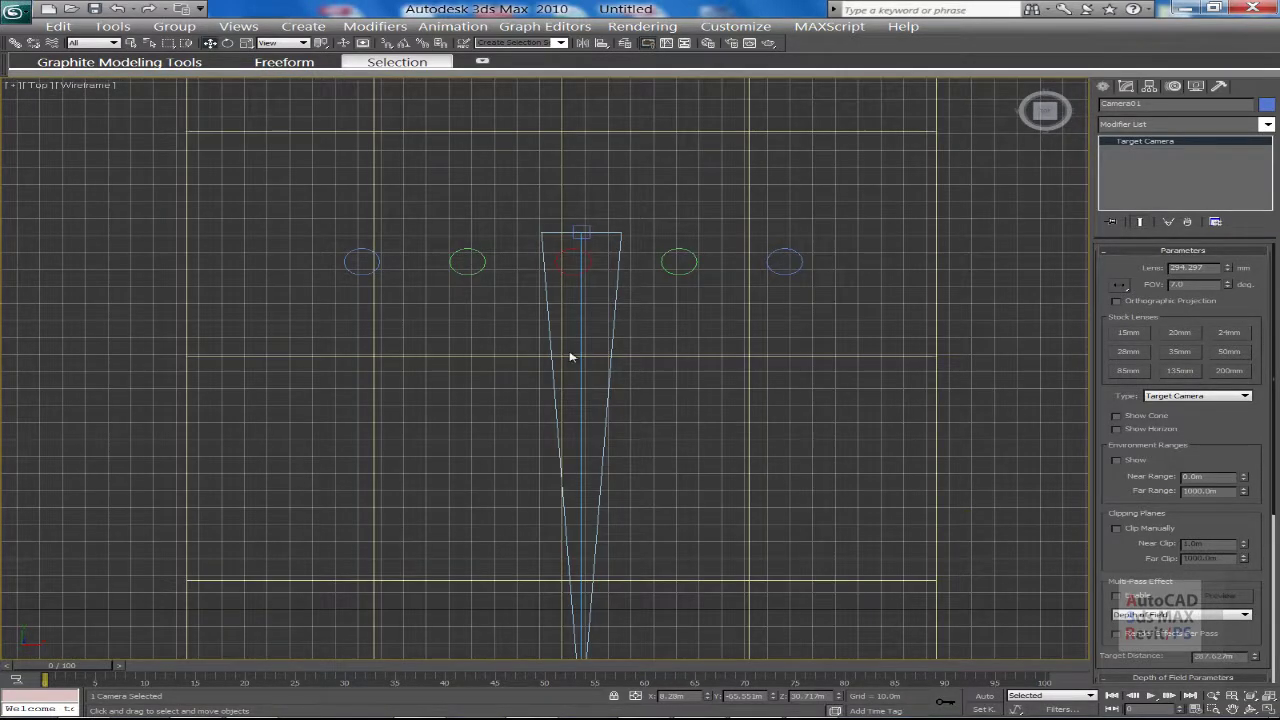
middle_click_drag(574, 357, 534, 198)
middle_click_drag(638, 636, 651, 434)
left_click(600, 400)
left_click(563, 368)
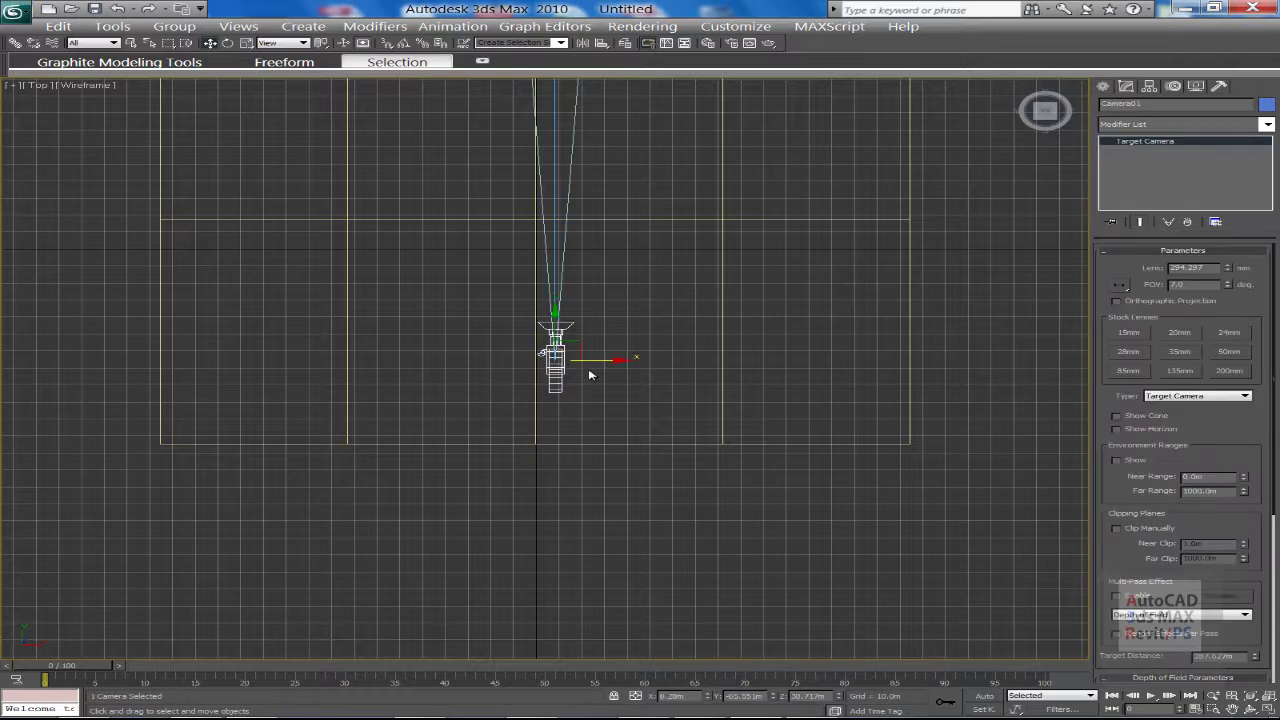
key("c")
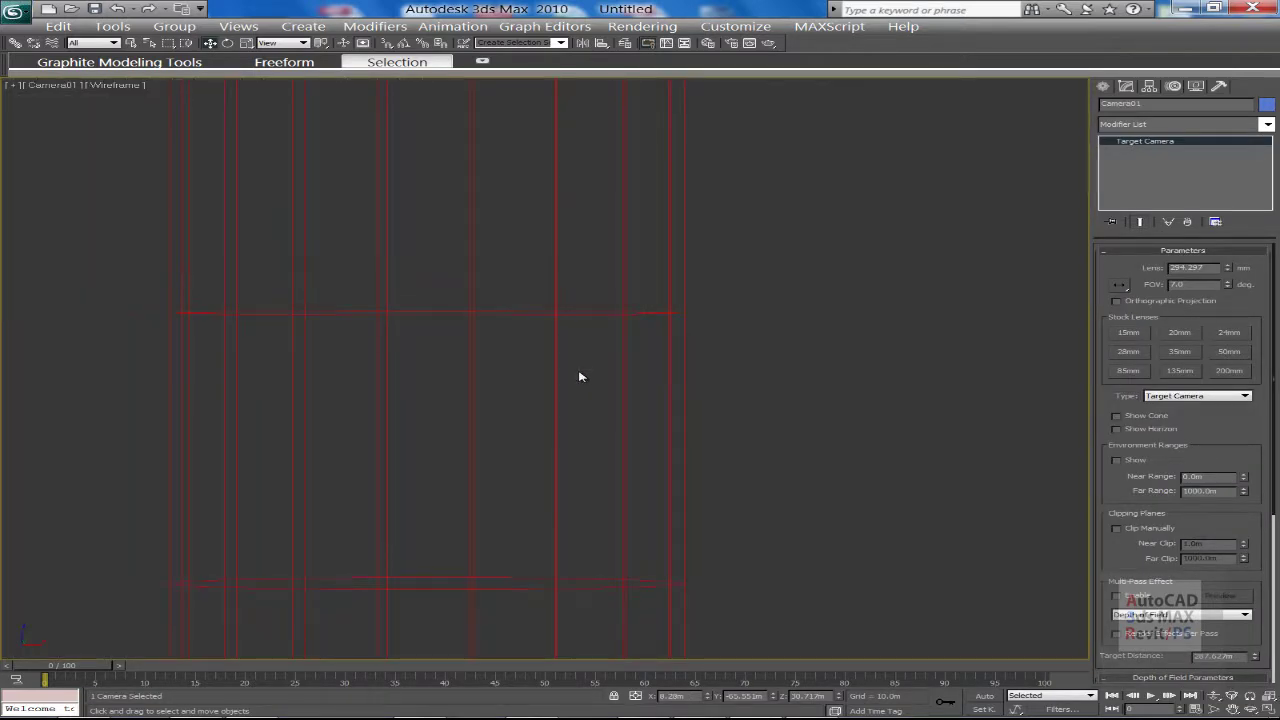
key("F3")
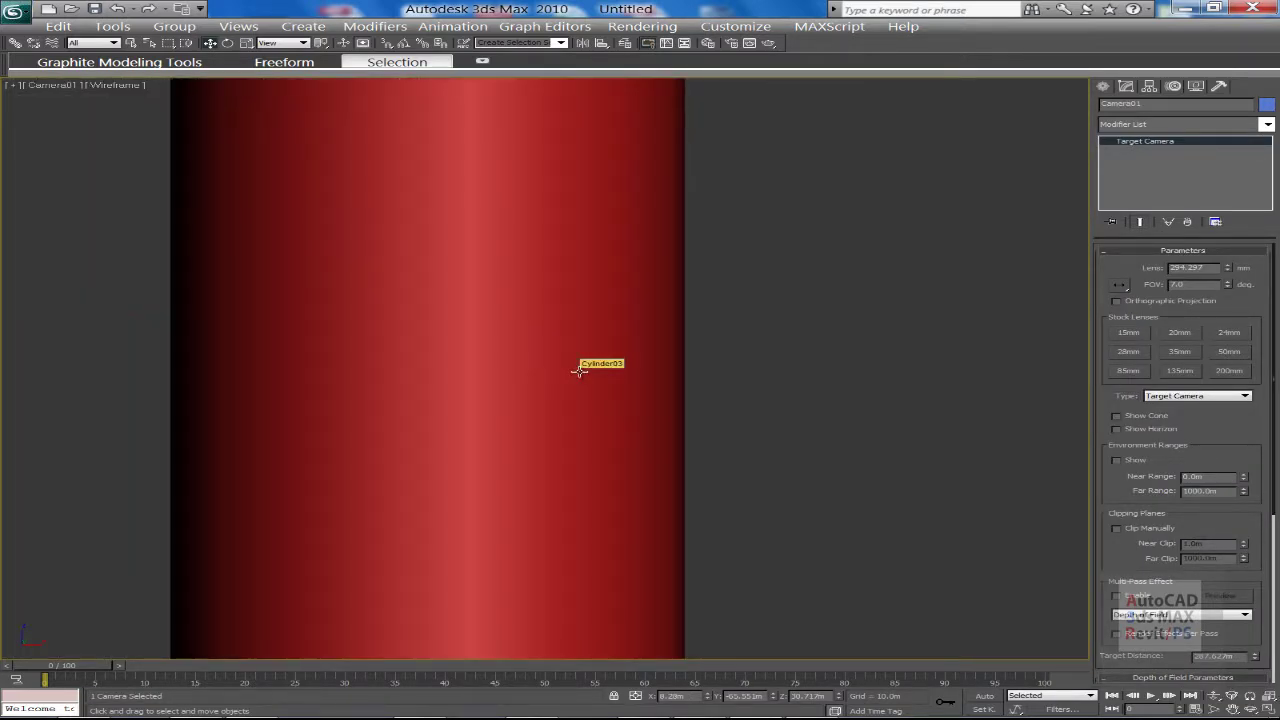
Return to the Top view in wireframe display, reselect the camera and set its field of view to 45 degrees
key("t")
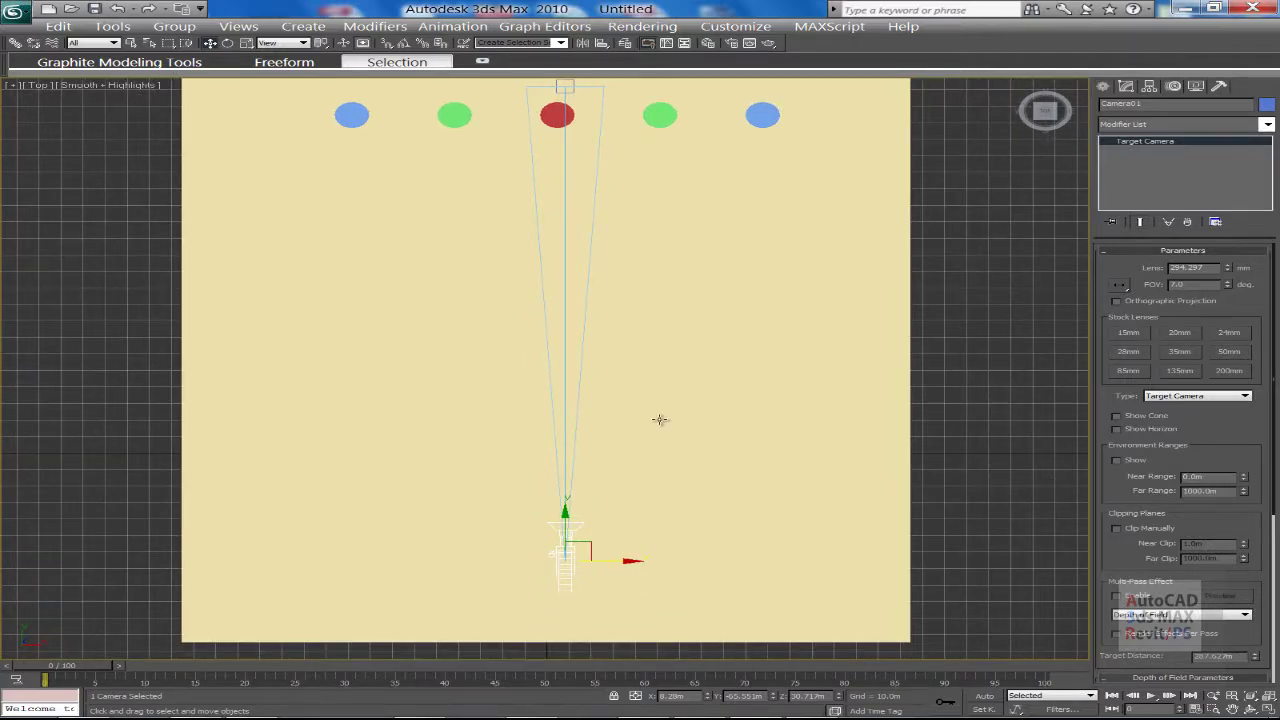
key("F3")
left_click(591, 556)
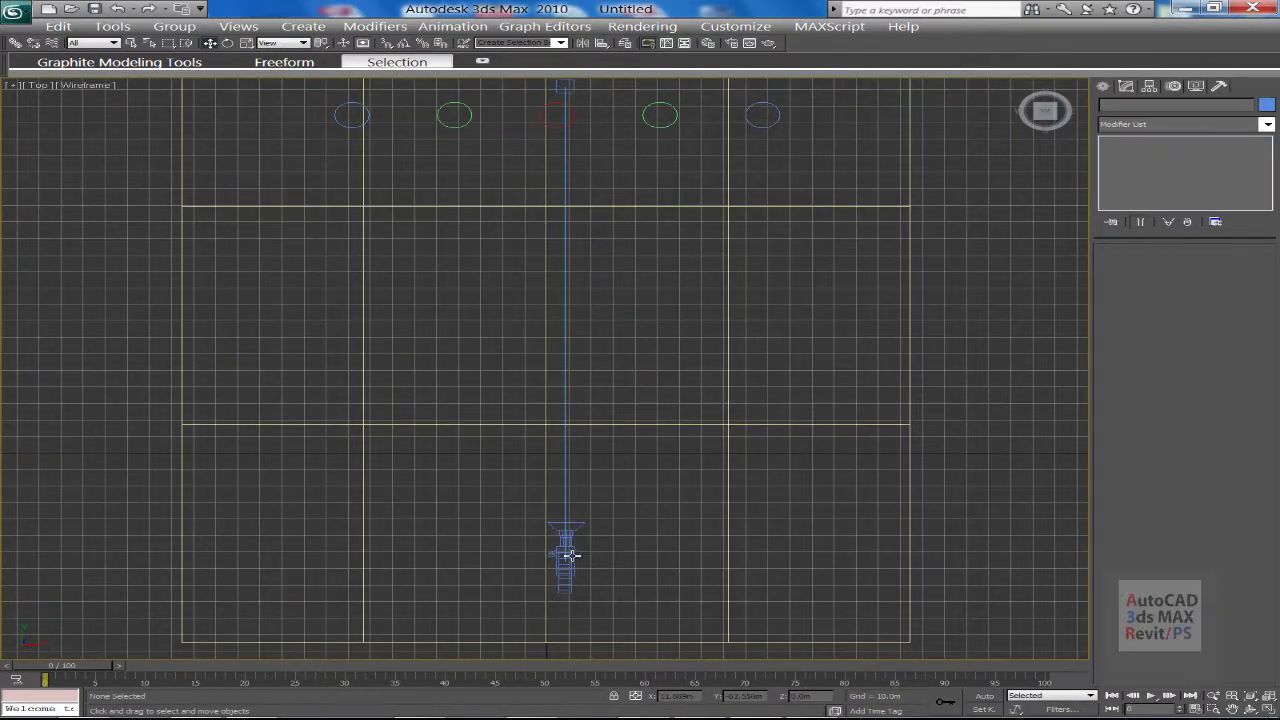
left_click(566, 552)
double_click(1195, 287)
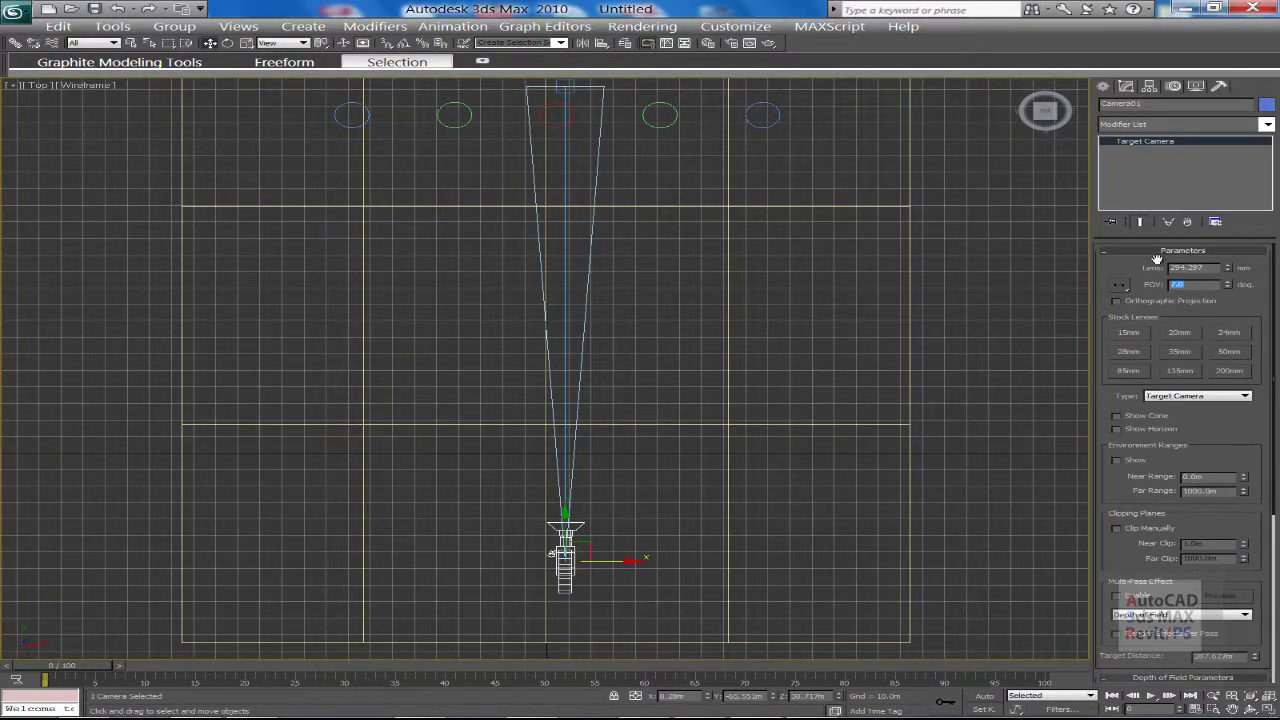
type("45")
key("Return")
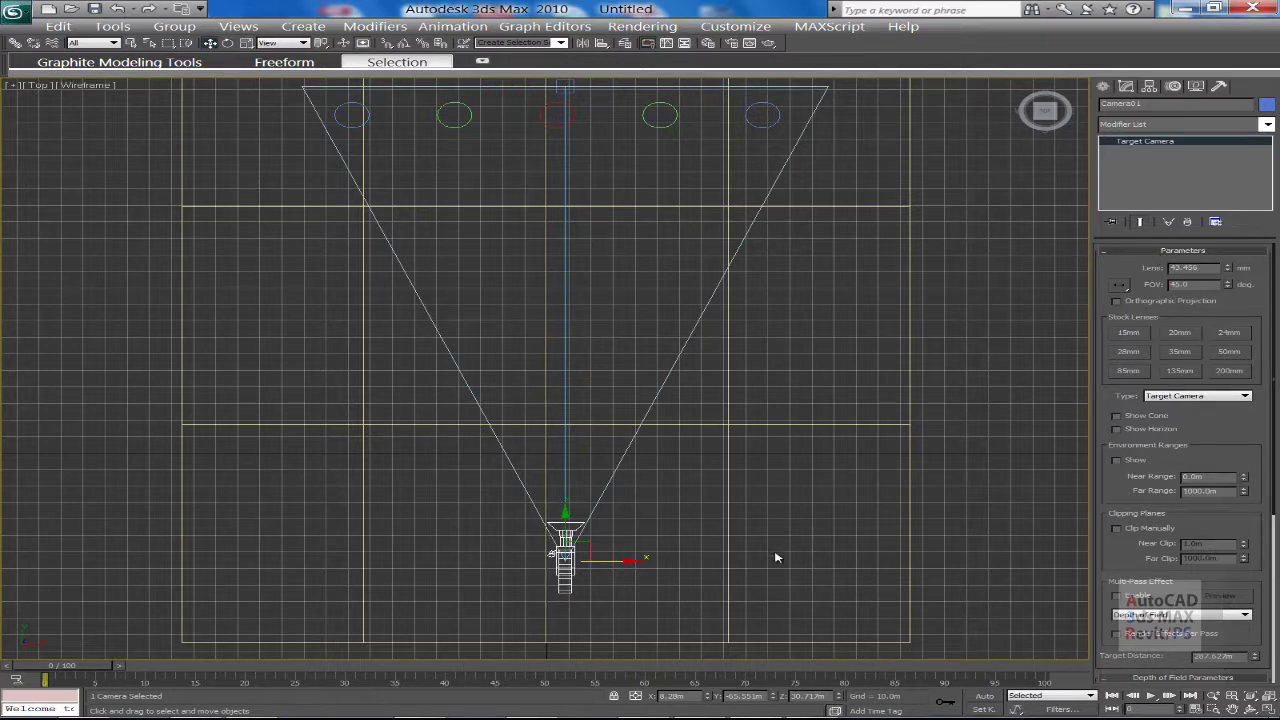
Reselect the camera and look at all five cylinders through its camera view
left_click(652, 582)
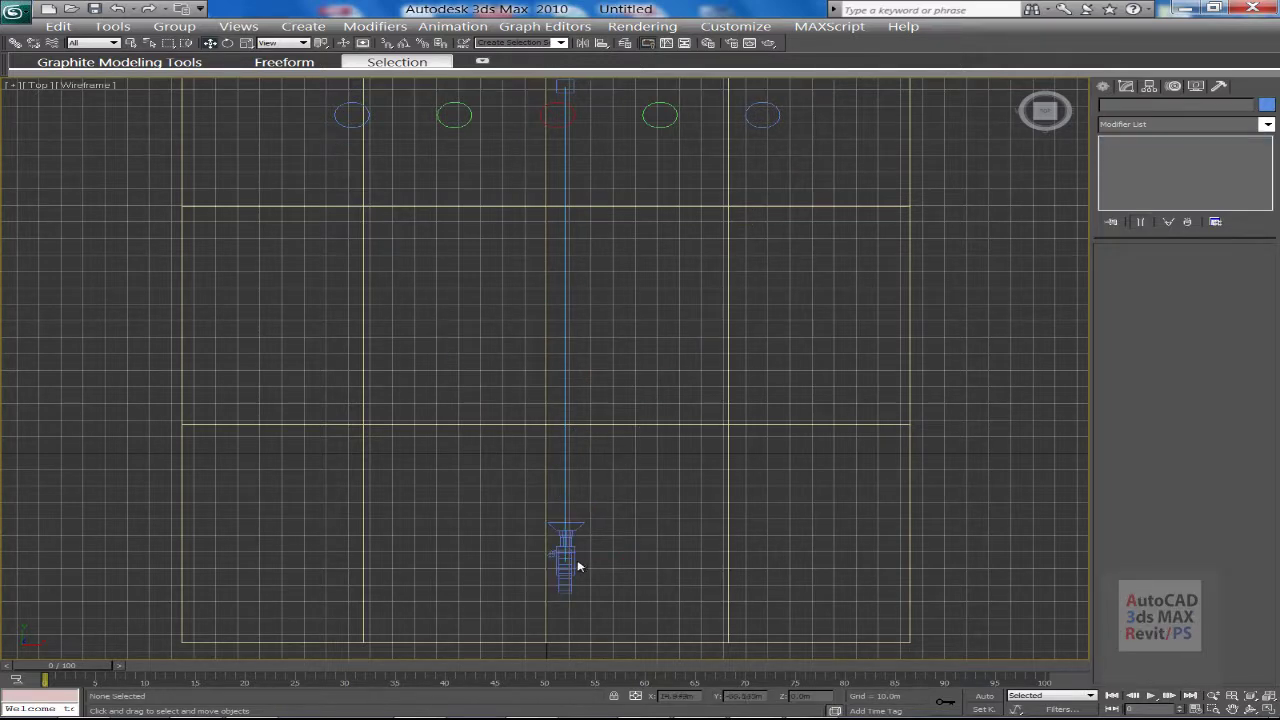
left_click(568, 563)
key("c")
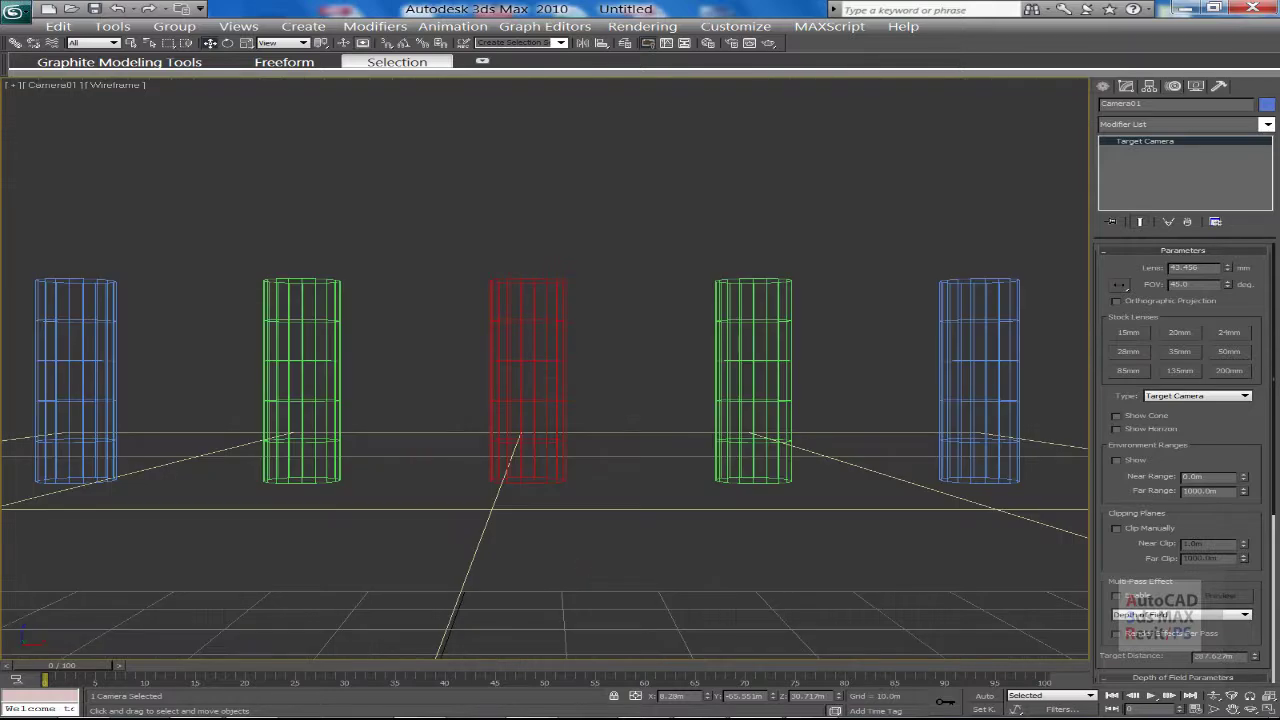
Adjust the field of view interactively in the camera view, narrowing it to about 33 degrees and widening it to about 49 degrees
left_click(1212, 709)
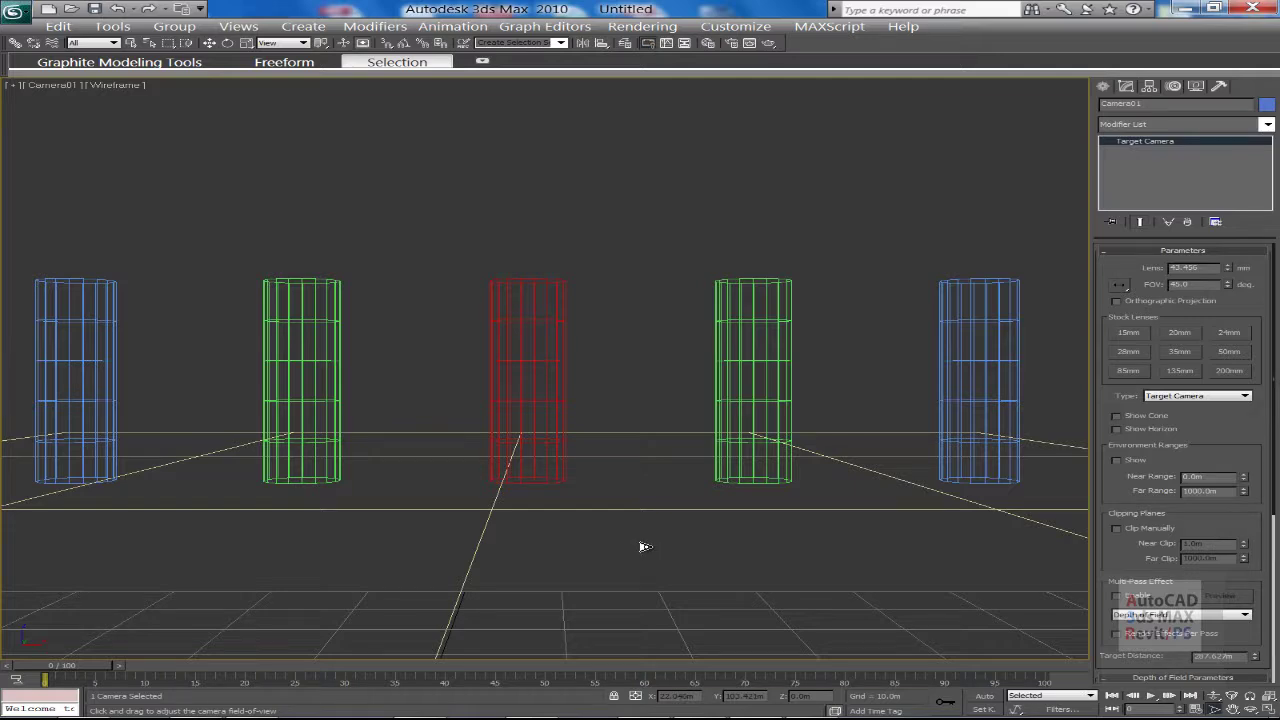
left_click_drag(643, 546, 773, 525)
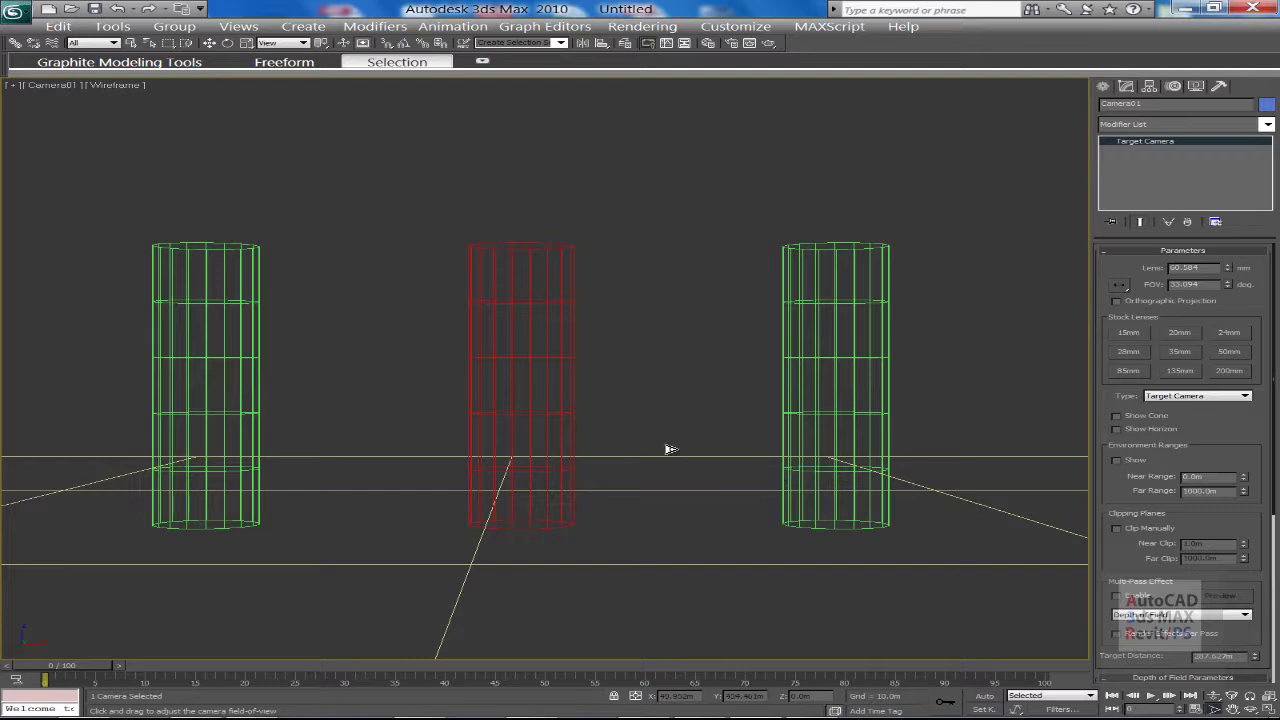
left_click_drag(683, 437, 686, 463)
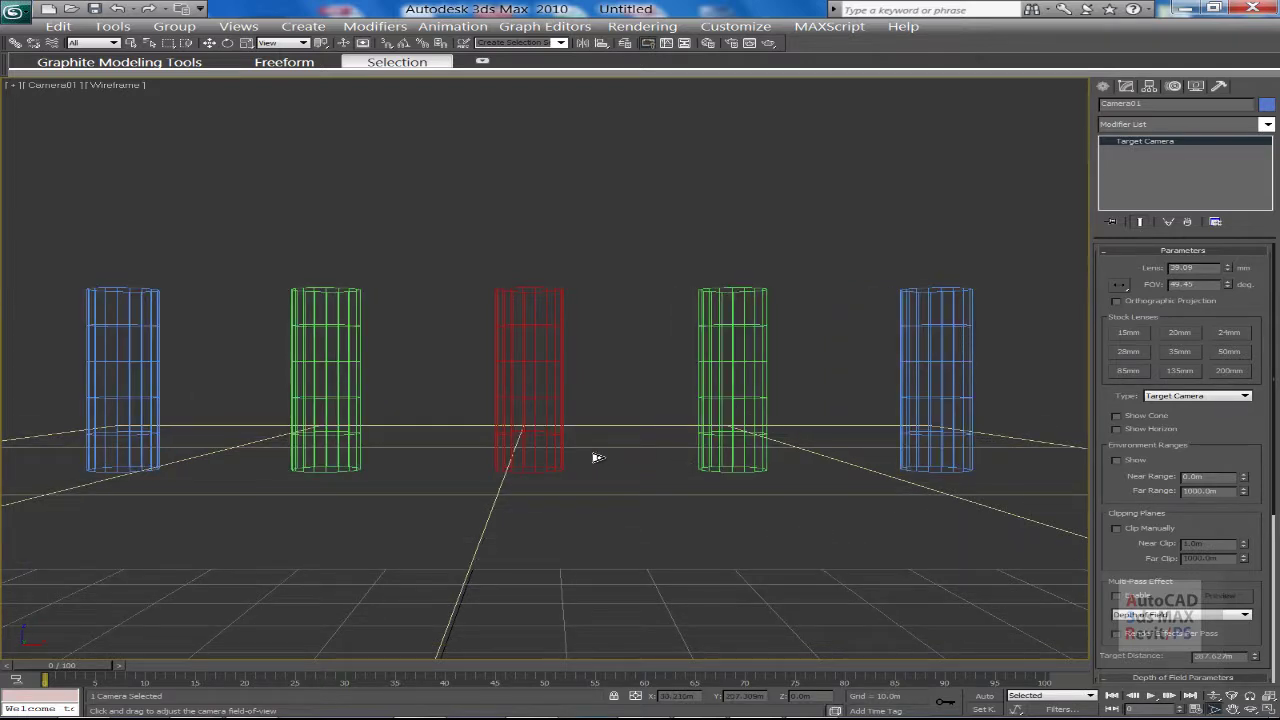